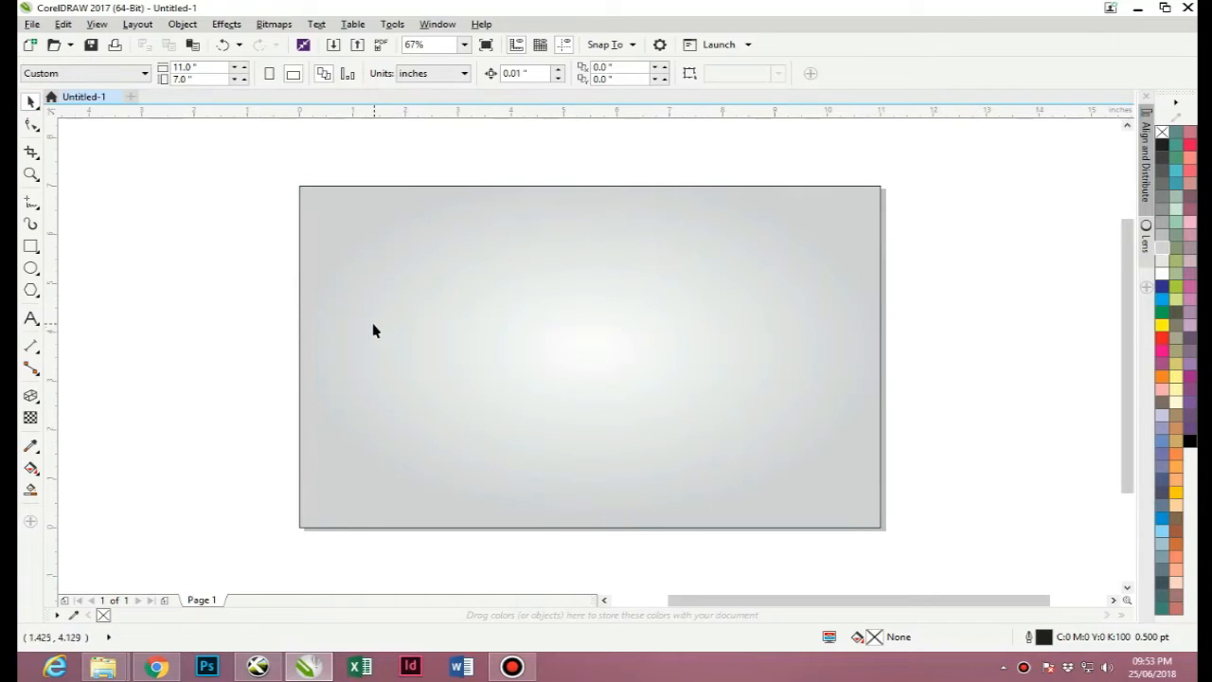
# Step: Draw a circle about 5.36 inches across, centre it on the page, and add a concentric copy scaled to about 78%
pyautogui.click(31, 268)
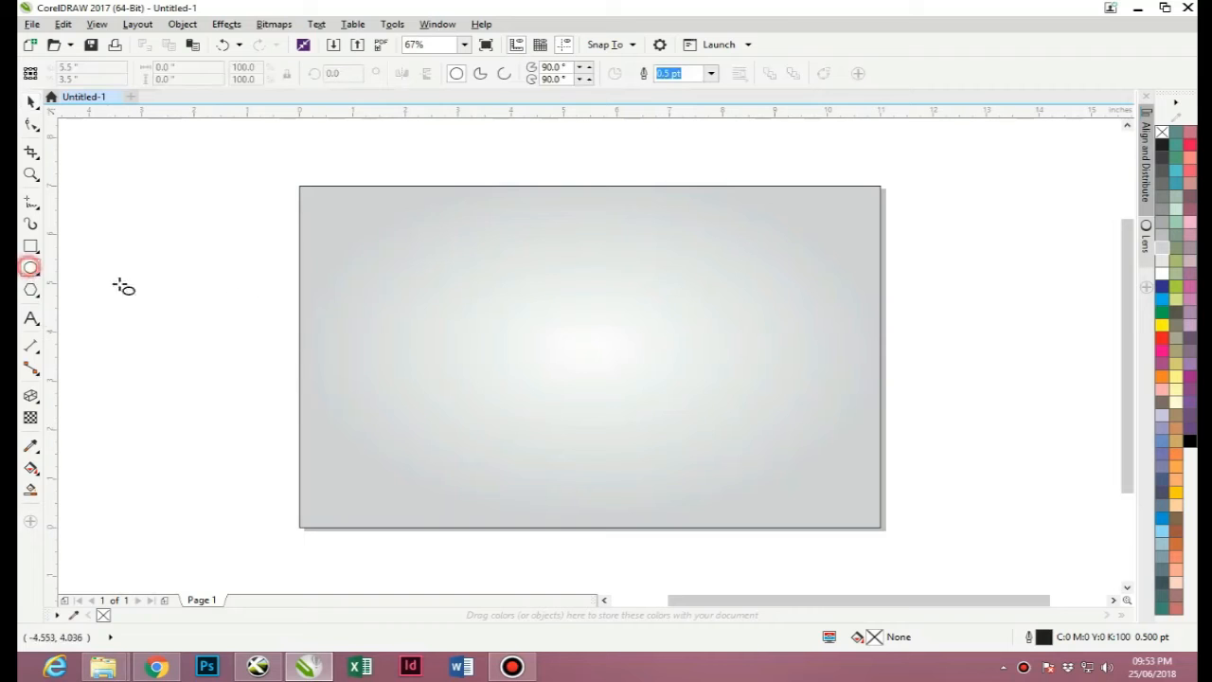
pyautogui.moveTo(485, 260); pyautogui.dragTo(712, 519)
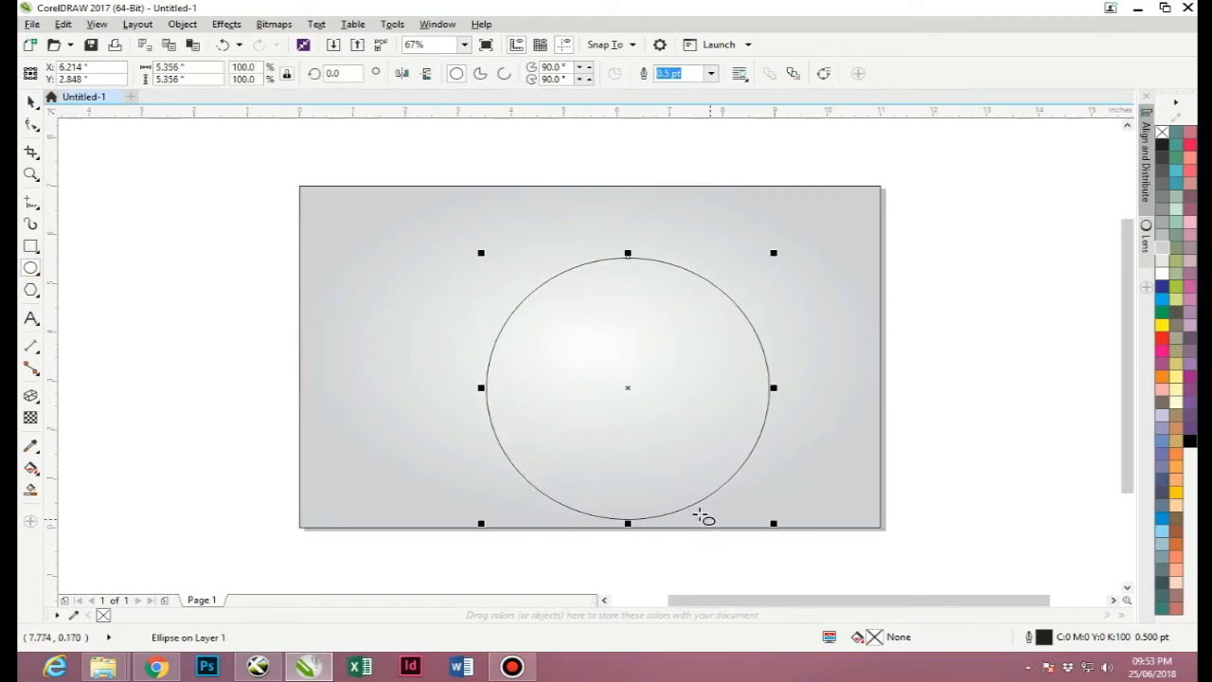
pyautogui.click(28, 101)
pyautogui.press('p')
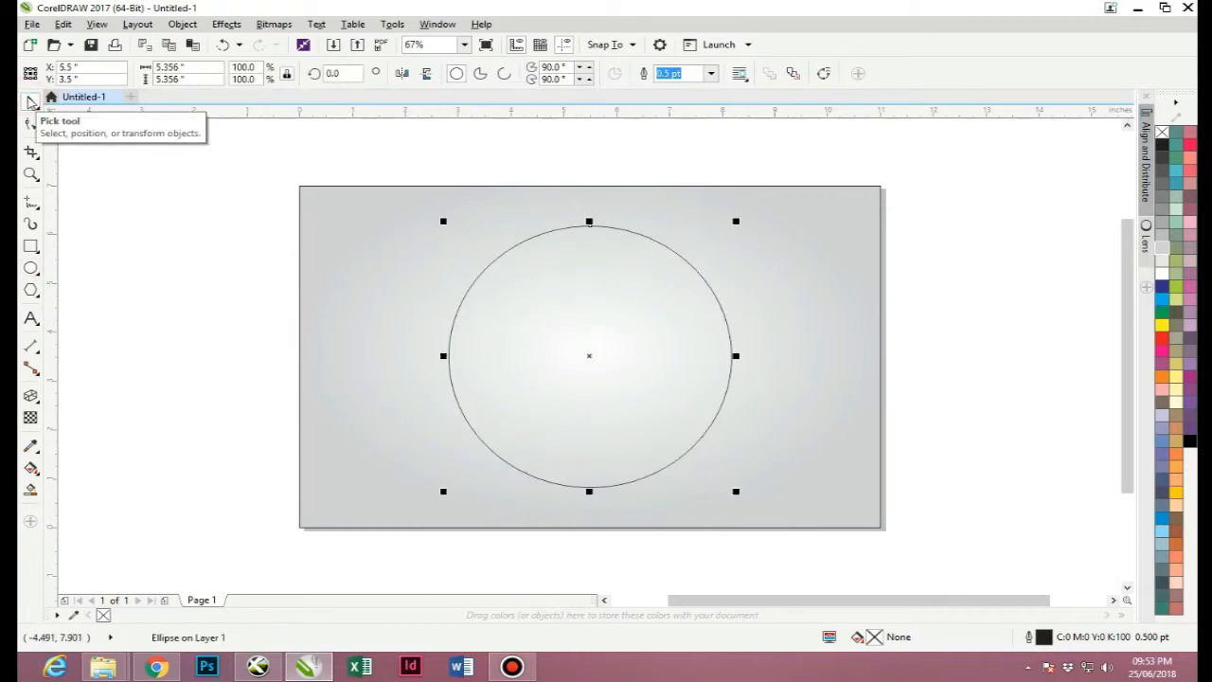
pyautogui.moveTo(738, 494); pyautogui.dragTo(712, 466)
pyautogui.rightClick(715, 469)
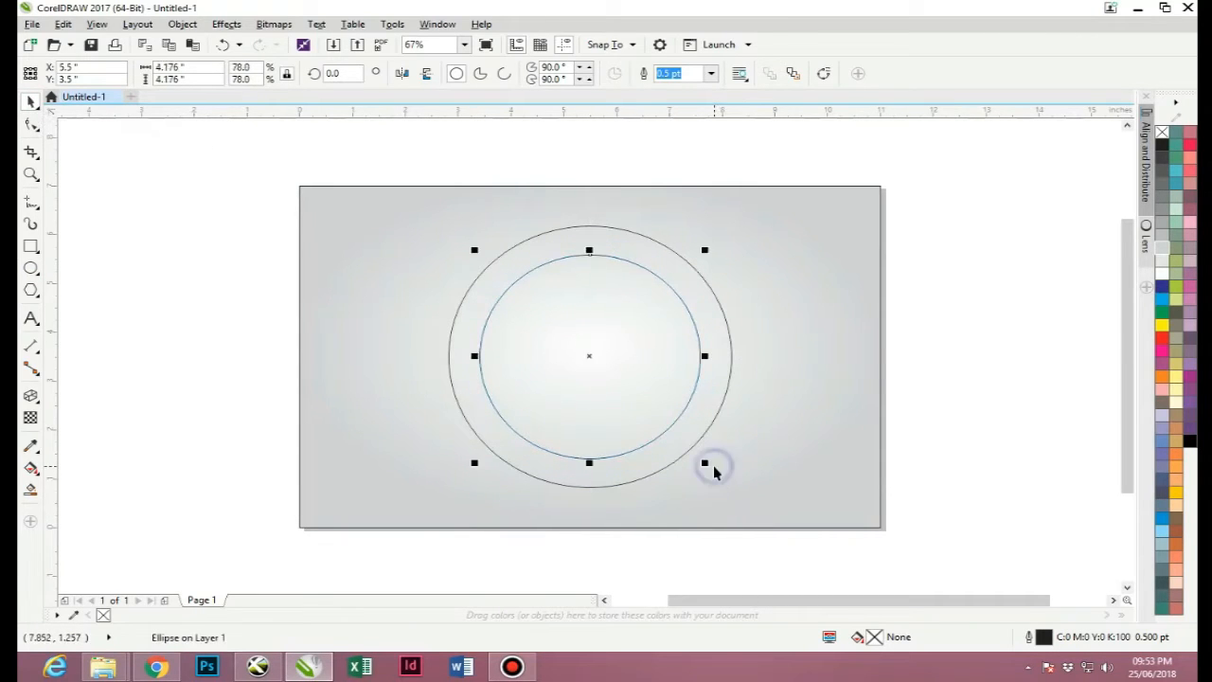
# Step: Trim the outer circle with the inner one and delete the separate inner circle to leave a ring
pyautogui.keyDown('shift'); pyautogui.click(588, 229); pyautogui.keyUp('shift')
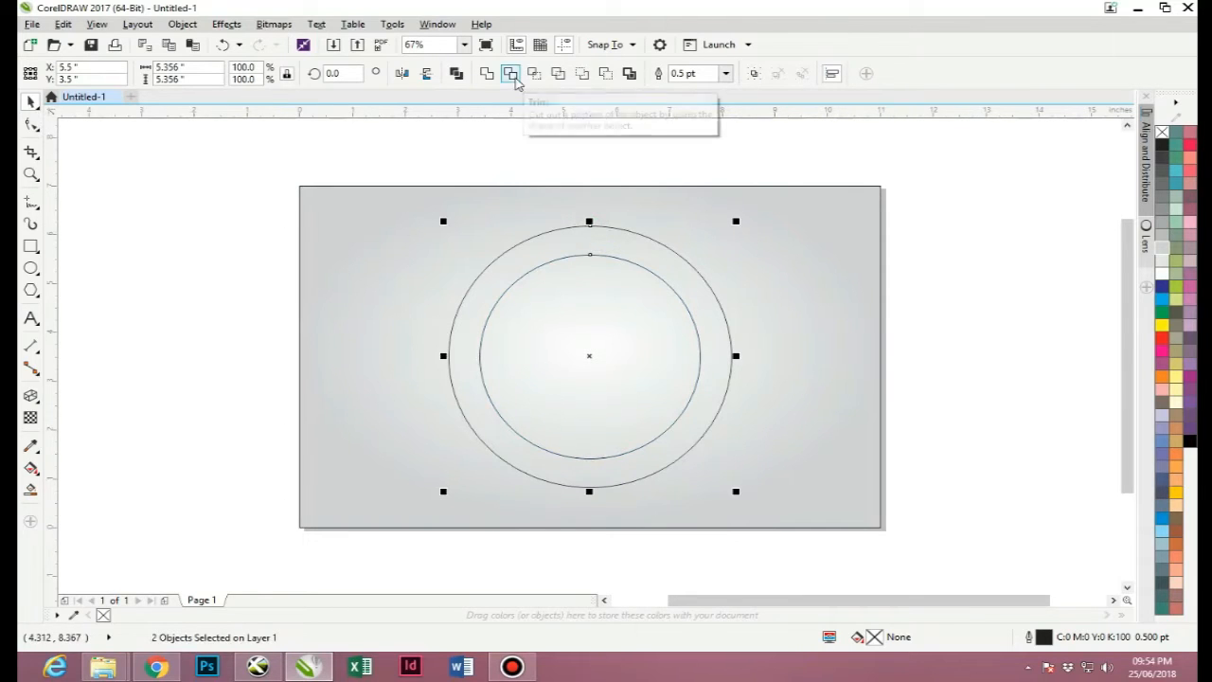
pyautogui.click(512, 73)
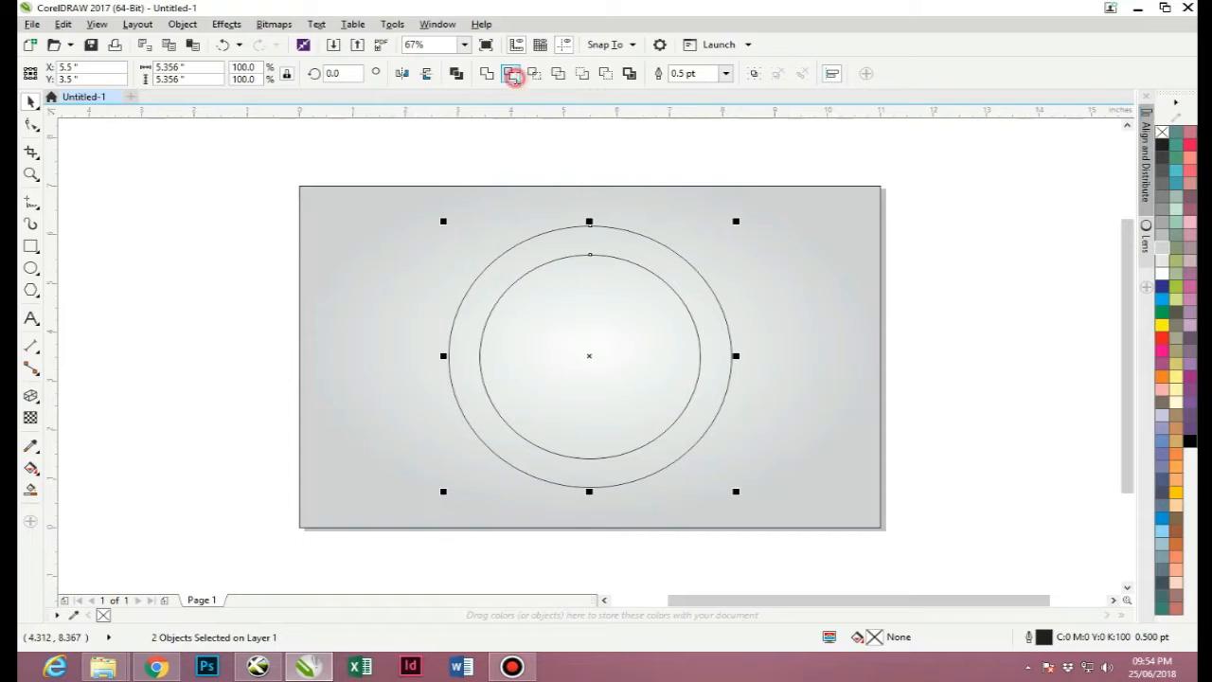
pyautogui.click(552, 149)
pyautogui.click(534, 269)
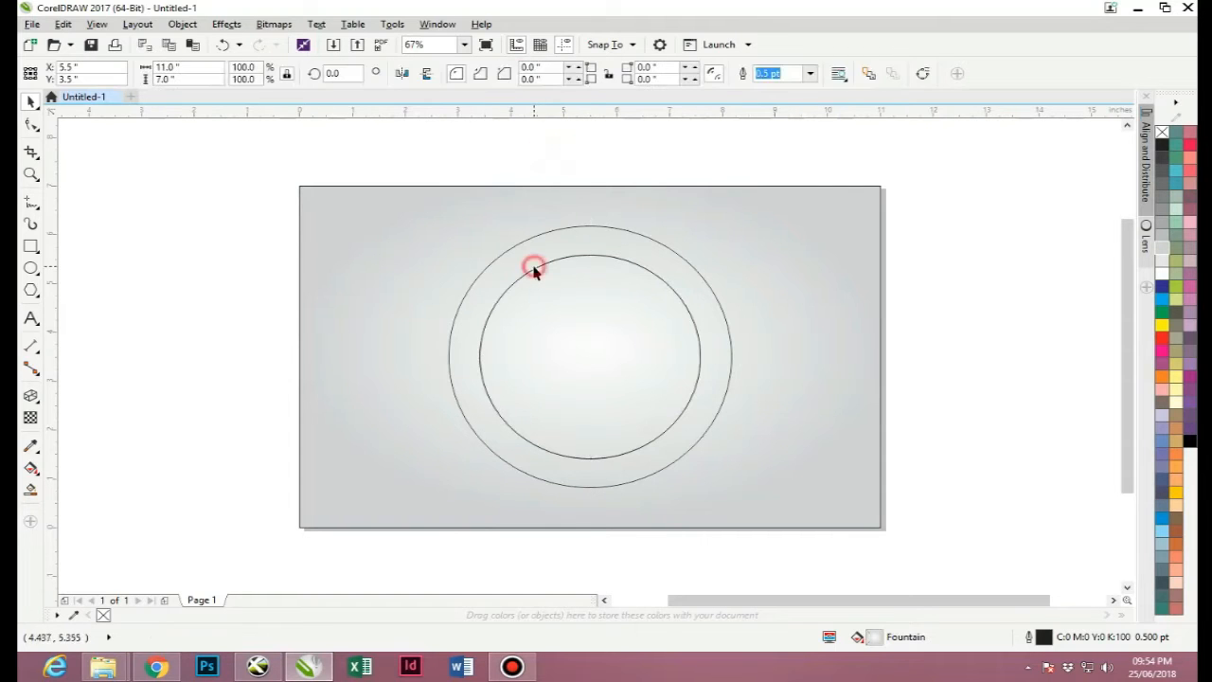
pyautogui.click(534, 270)
pyautogui.moveTo(589, 353); pyautogui.dragTo(893, 354)
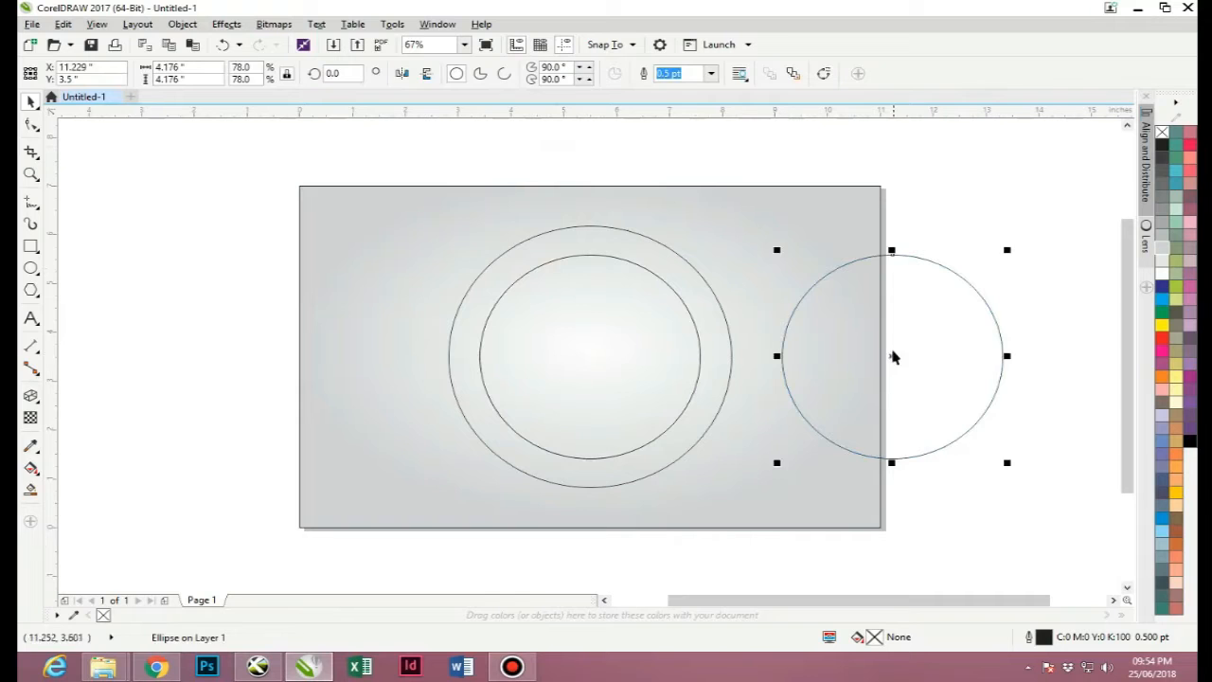
pyautogui.press('Delete')
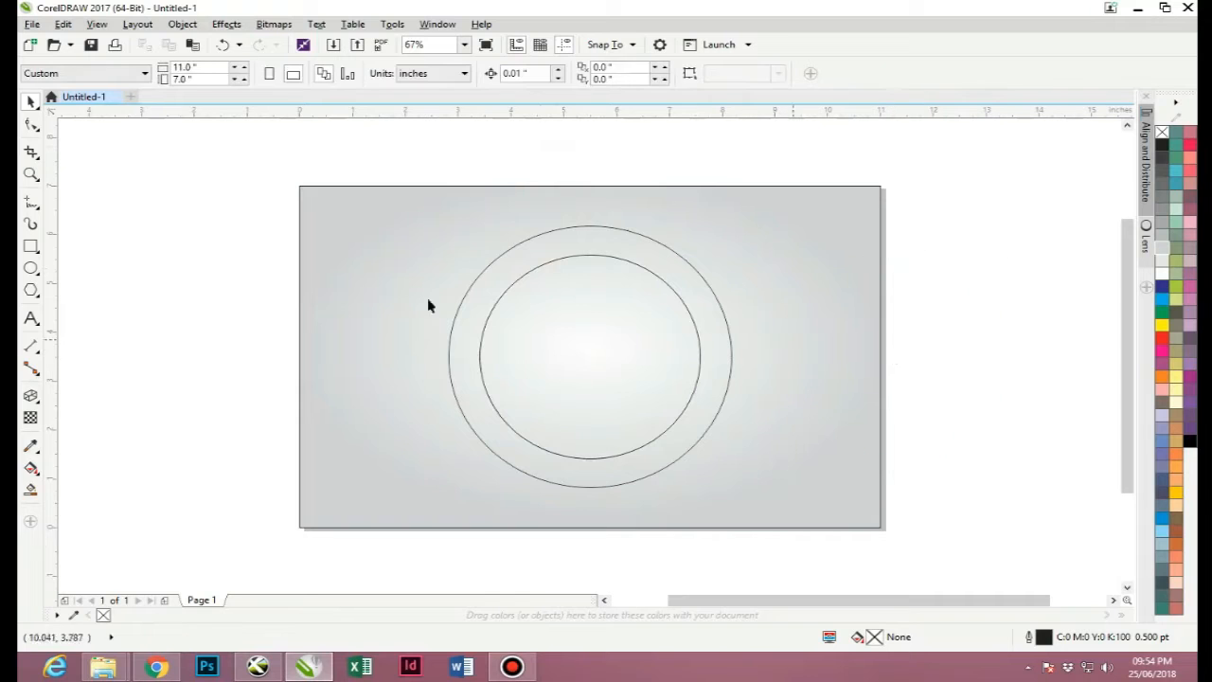
# Step: Add the letter A as artistic text, enlarged to about 291 pt and set in Cooper Std Black
pyautogui.click(31, 319)
pyautogui.click(258, 343)
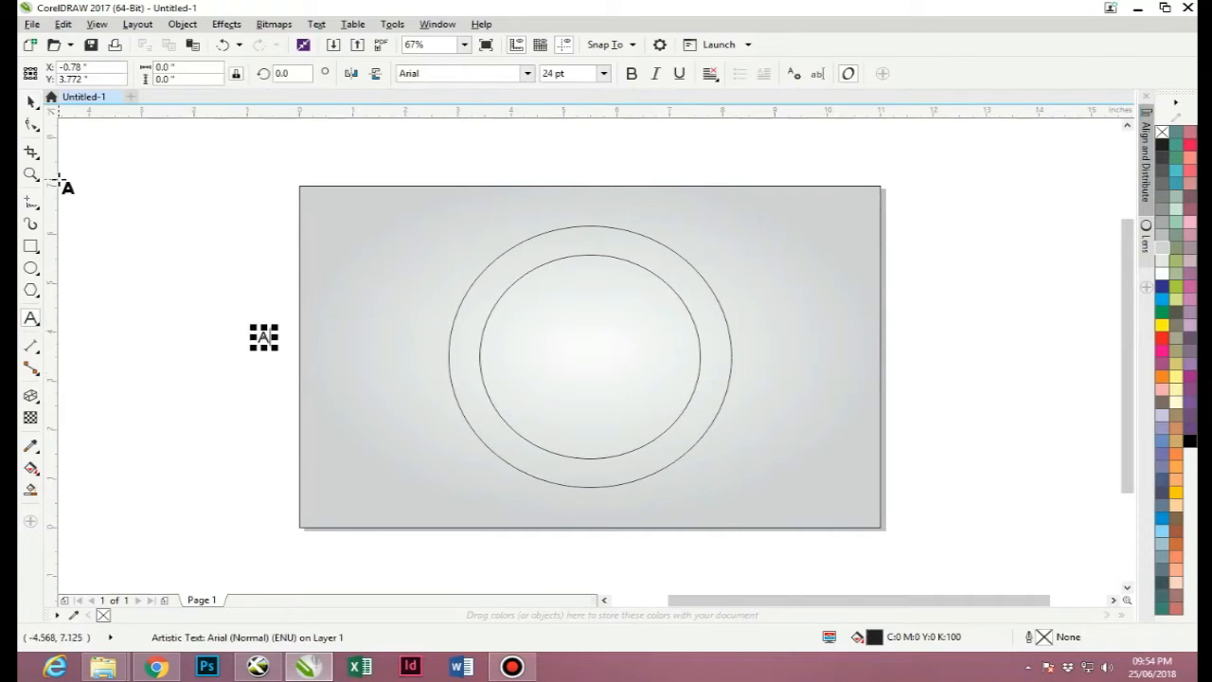
pyautogui.click(30, 102)
pyautogui.moveTo(274, 350); pyautogui.dragTo(429, 484)
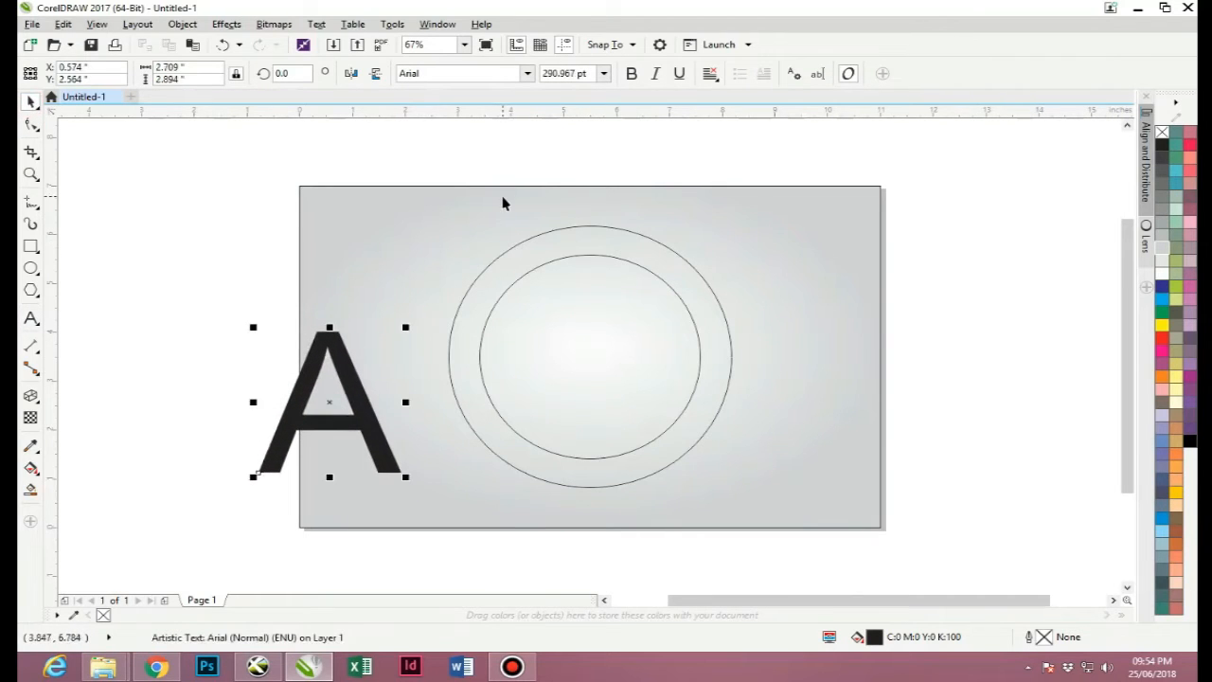
pyautogui.click(527, 74)
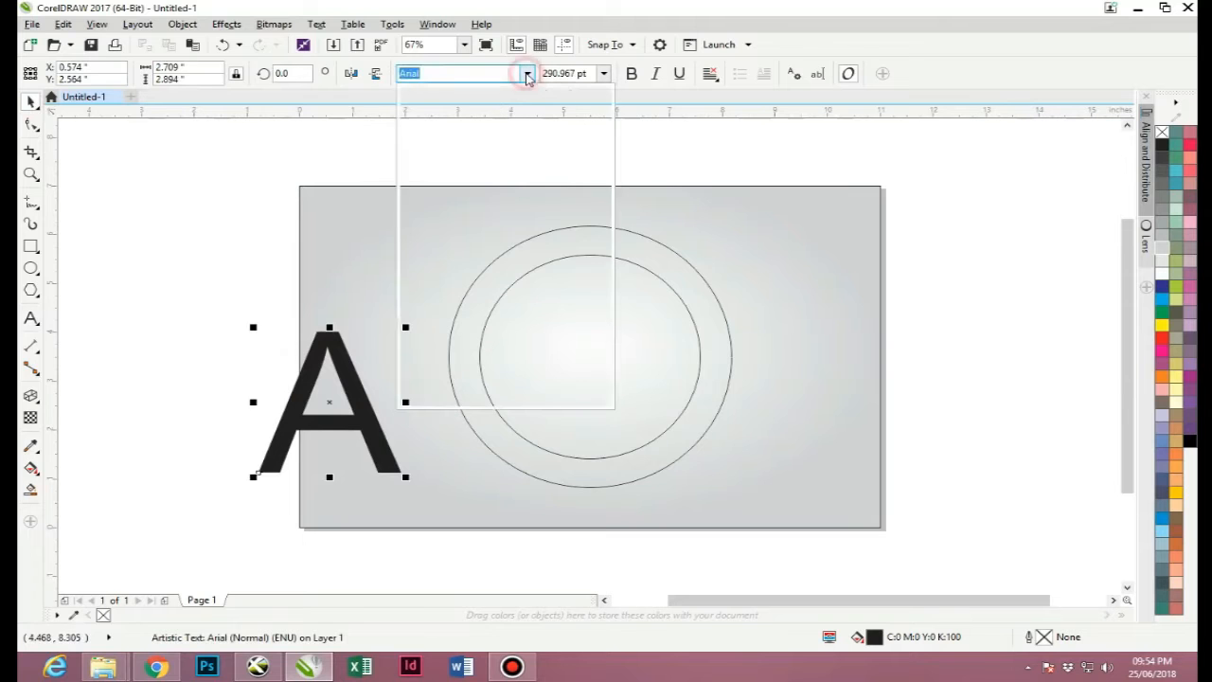
pyautogui.click(487, 120)
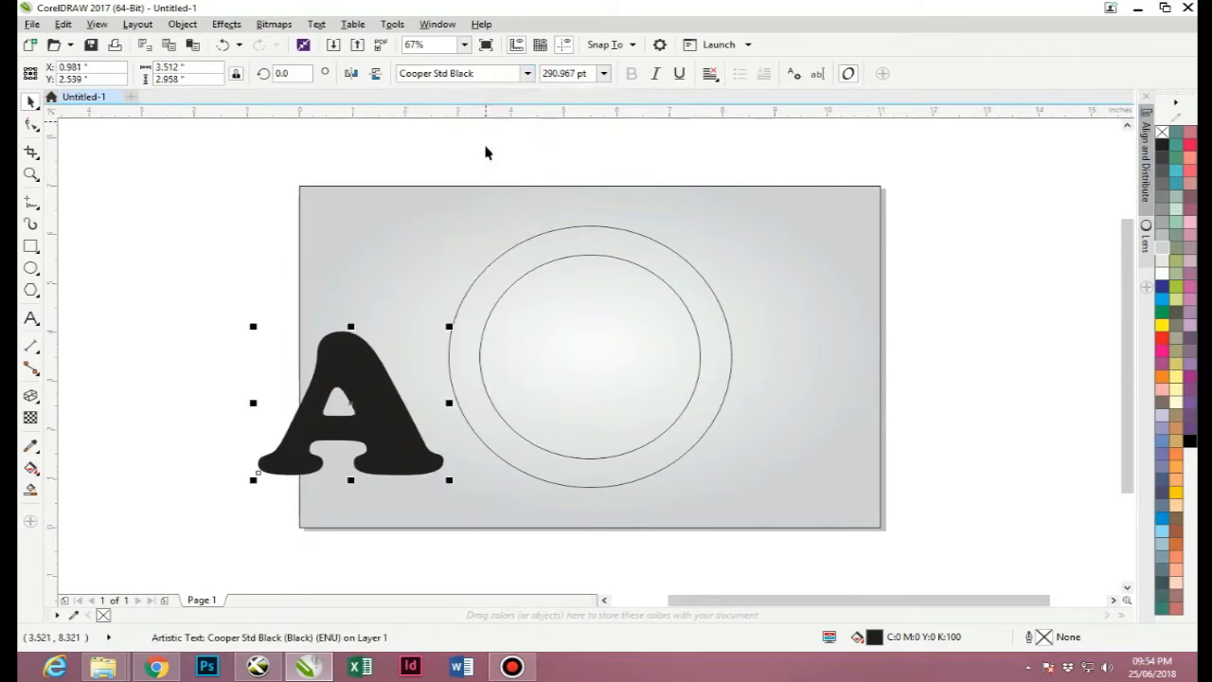
# Step: Move the letter A inside the ring, align it horizontally with the ring's centre, and fine-tune its position
pyautogui.moveTo(350, 407); pyautogui.dragTo(597, 349)
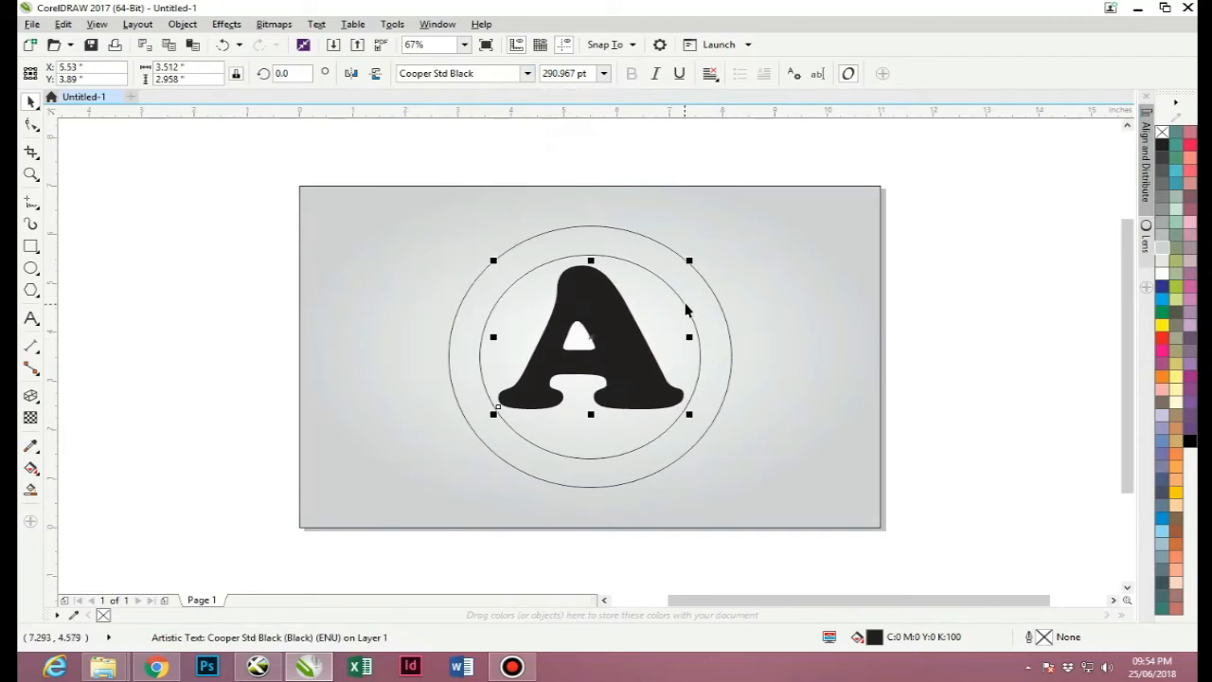
pyautogui.keyDown('shift'); pyautogui.click(685, 304); pyautogui.keyUp('shift')
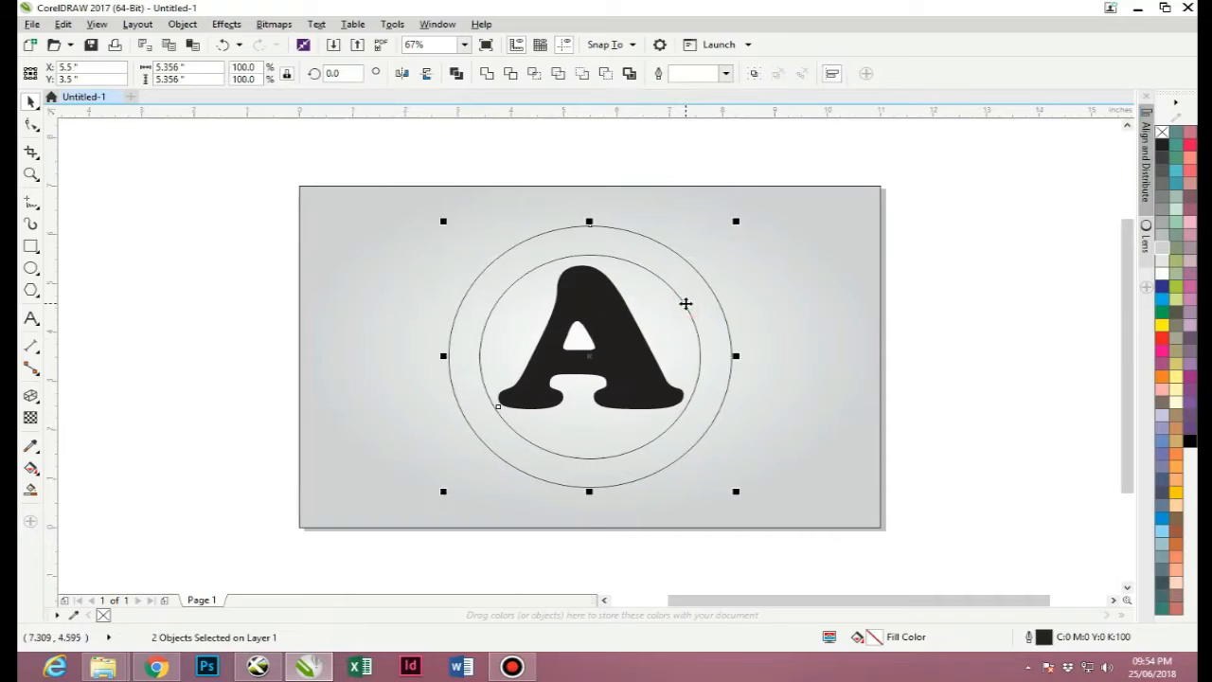
pyautogui.press('c')
pyautogui.click(906, 346)
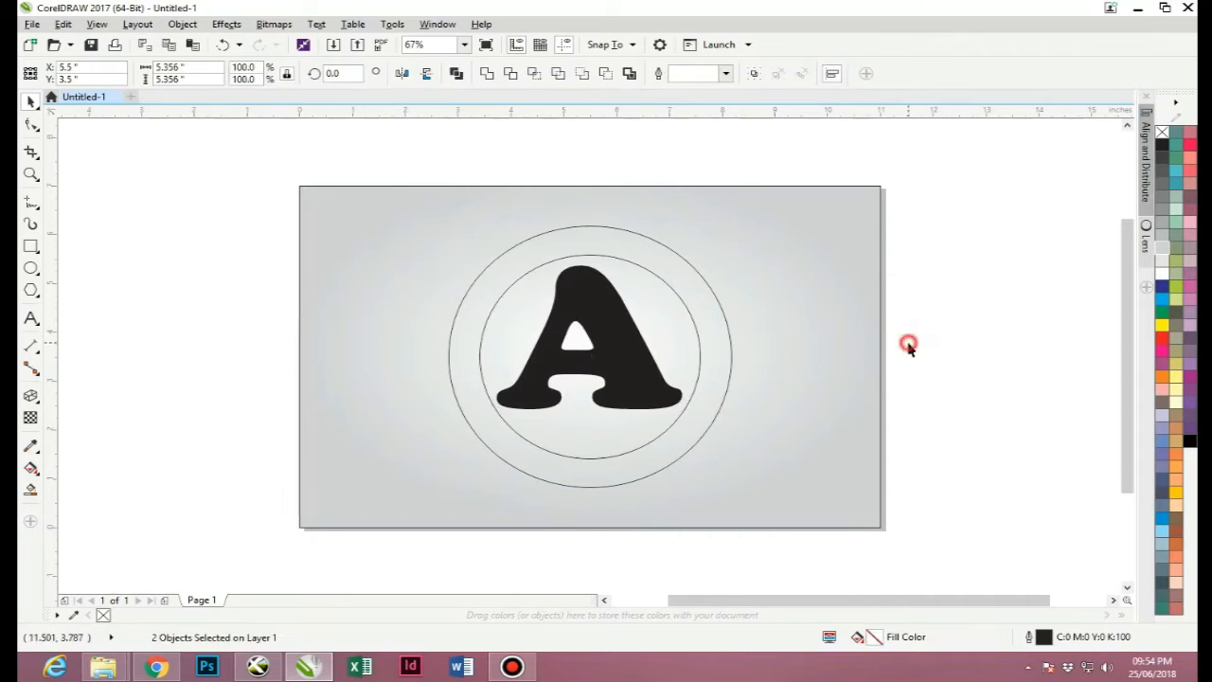
pyautogui.click(640, 368)
pyautogui.moveTo(590, 337); pyautogui.dragTo(590, 342)
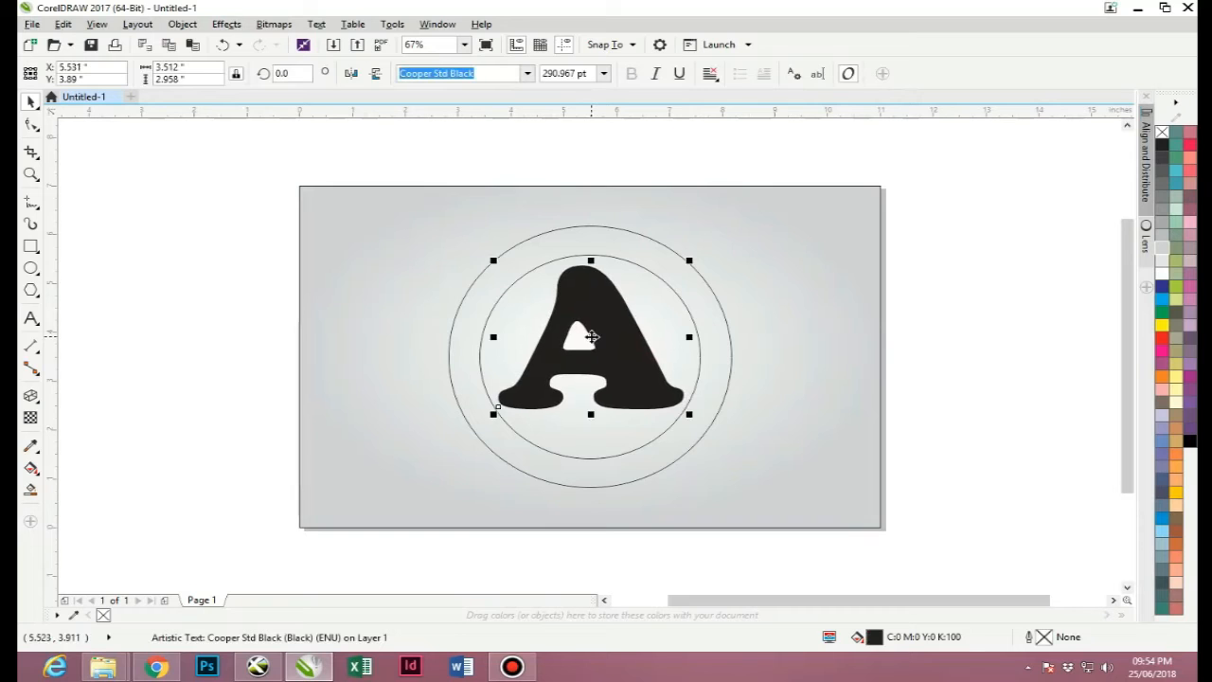
# Step: Weld the letter A and the ring into a single outlined shape
pyautogui.keyDown('shift'); pyautogui.click(574, 231); pyautogui.keyUp('shift')
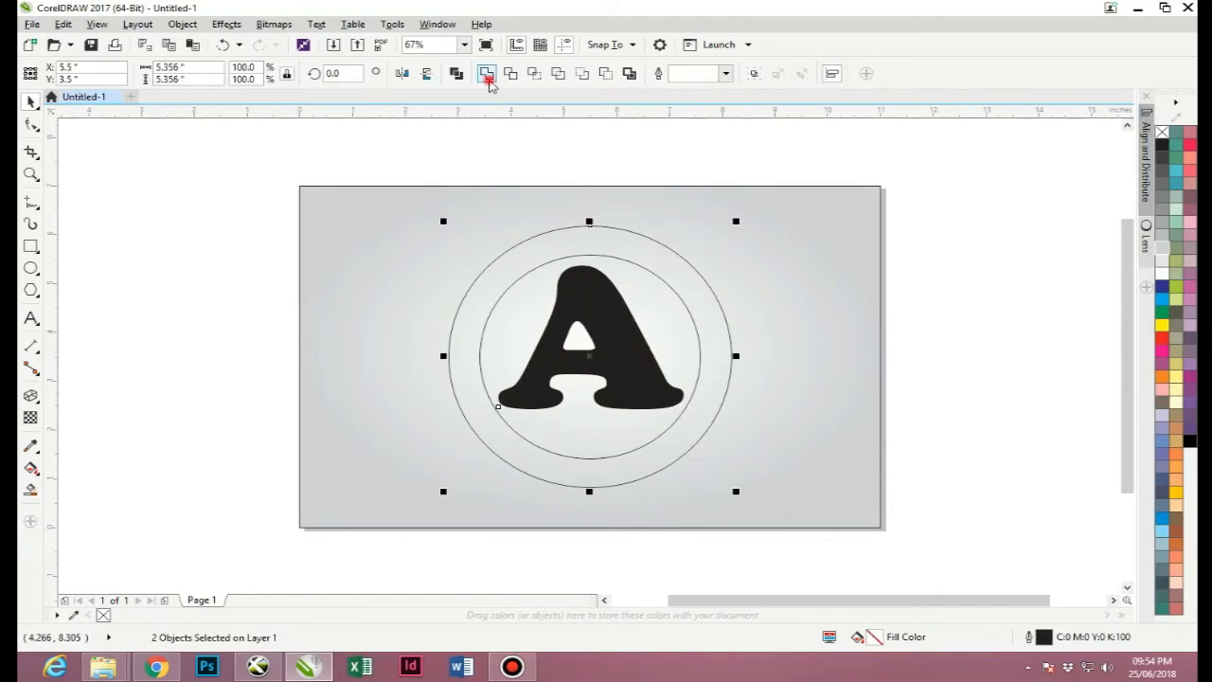
pyautogui.click(486, 75)
pyautogui.click(939, 318)
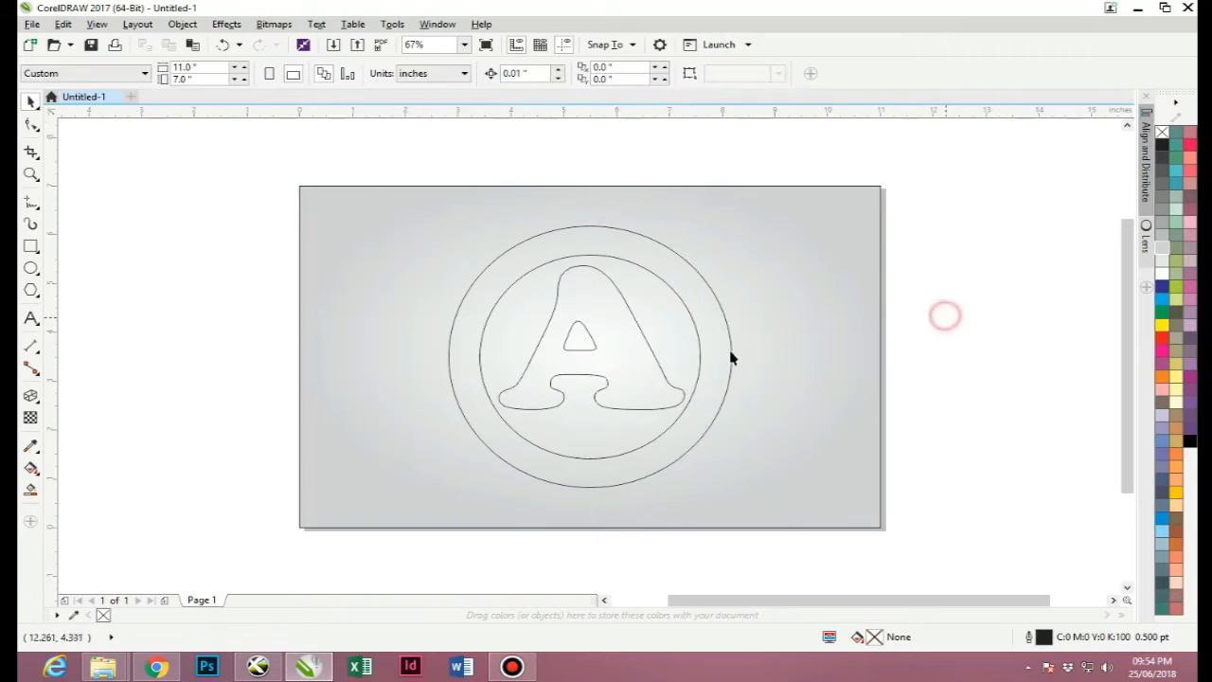
# Step: Add a perspective effect to the welded emblem, raising its two lower corners and shifting the upper corners to start the tilt
pyautogui.click(595, 346)
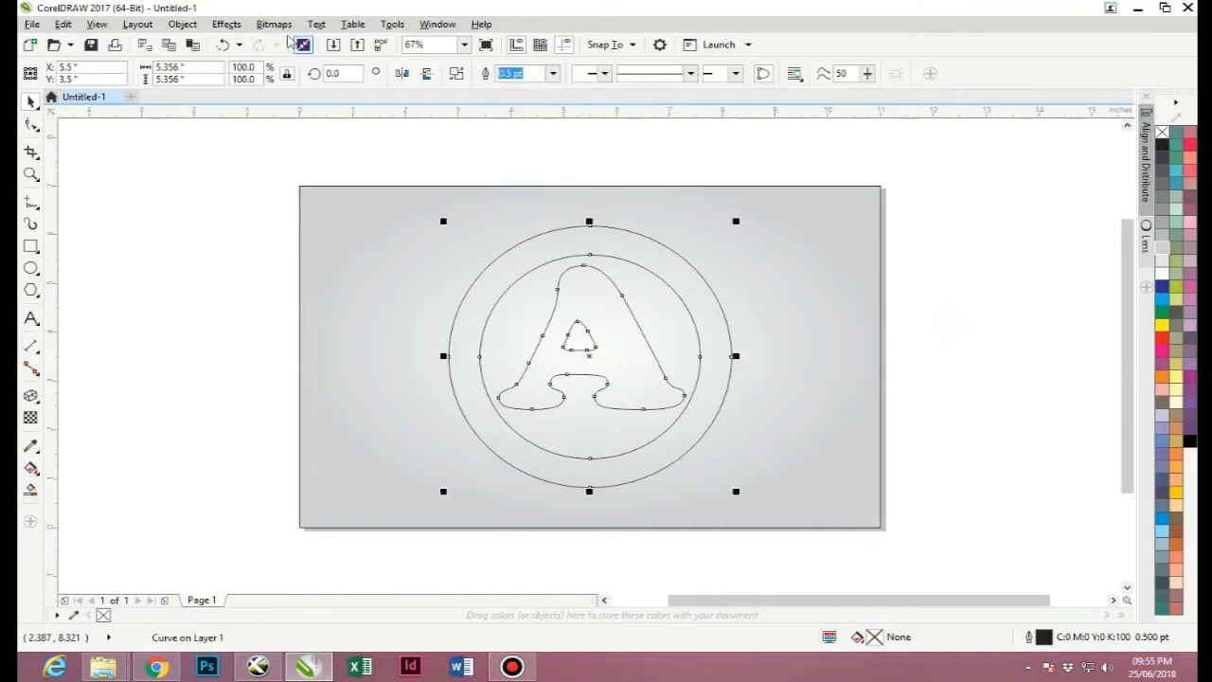
pyautogui.click(228, 23)
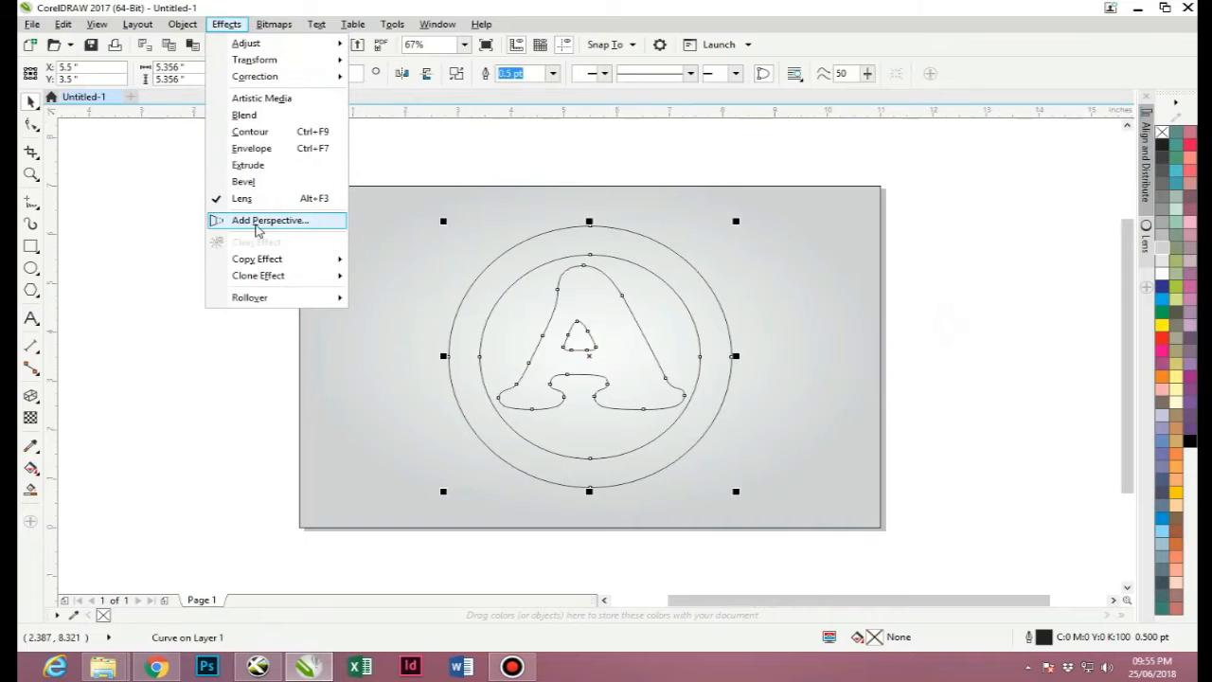
pyautogui.click(256, 220)
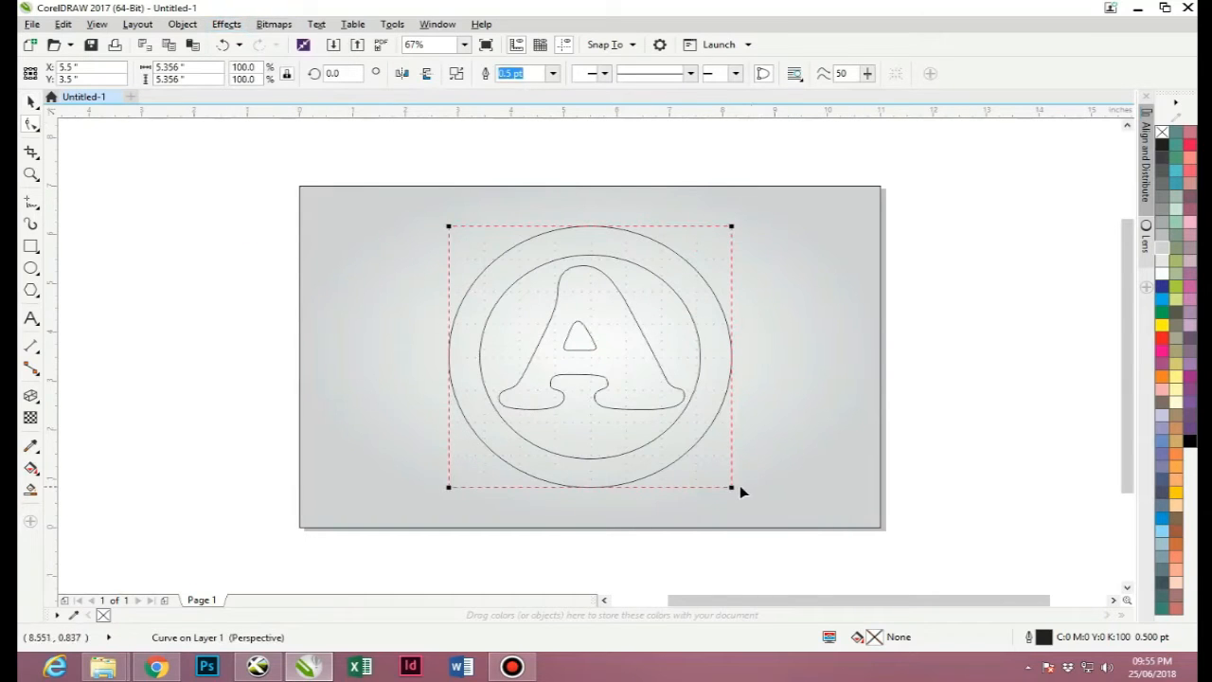
pyautogui.moveTo(733, 486); pyautogui.dragTo(725, 421)
pyautogui.moveTo(449, 487); pyautogui.dragTo(480, 435)
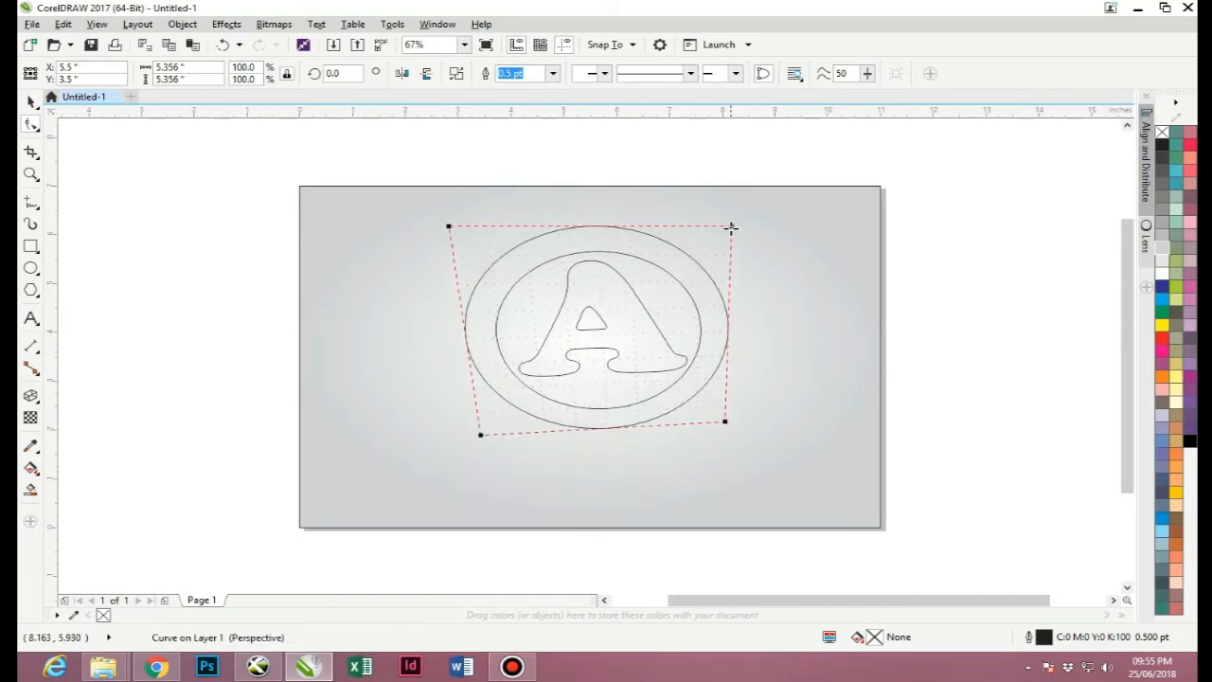
pyautogui.moveTo(714, 228); pyautogui.dragTo(698, 230)
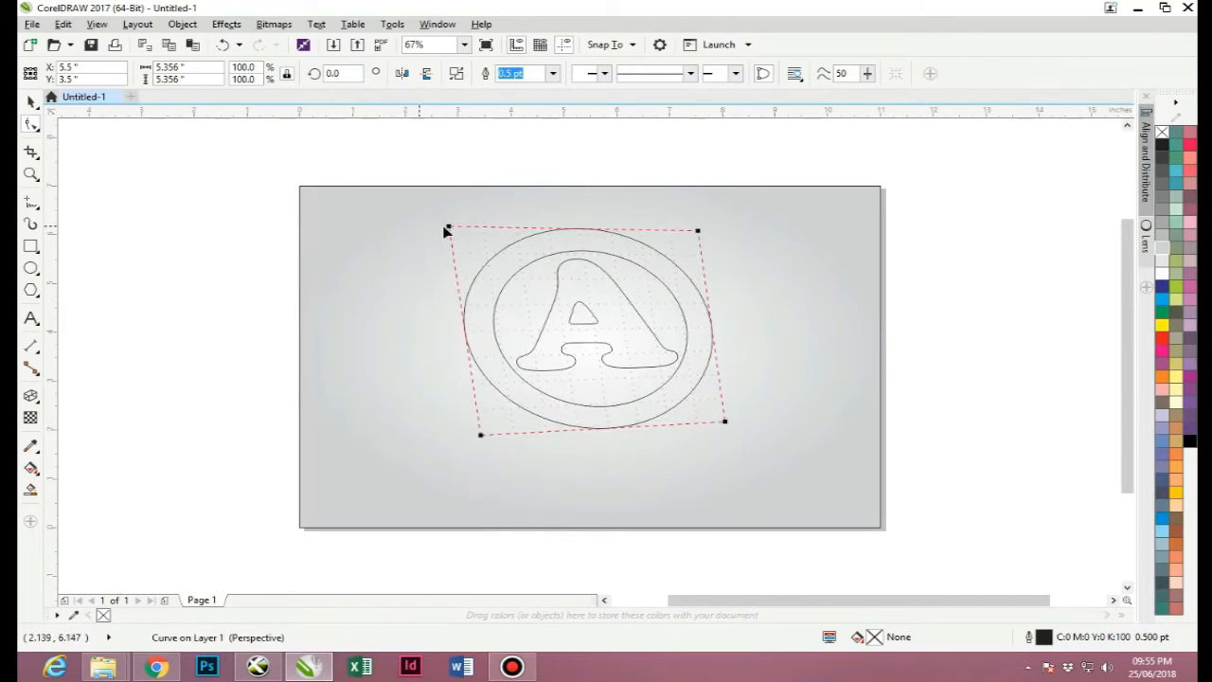
pyautogui.moveTo(446, 228)
pyautogui.mouseDown()
pyautogui.moveTo(458, 243)
pyautogui.moveTo(444, 242)
pyautogui.mouseUp()
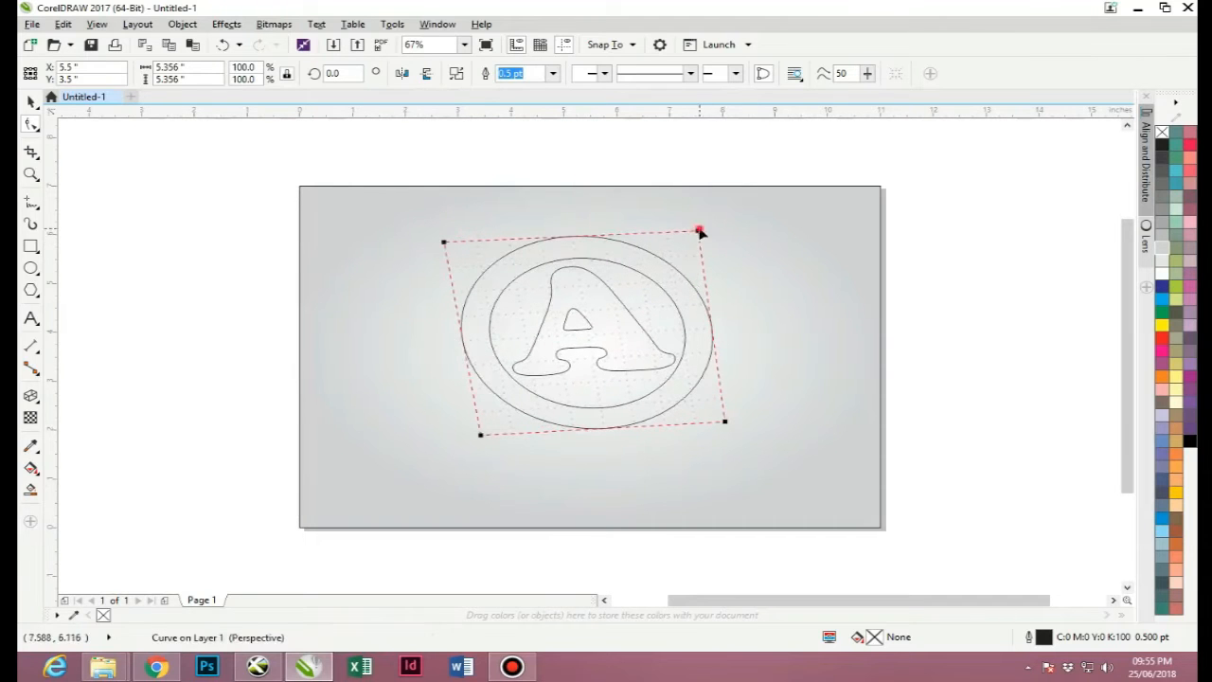
# Step: Refine all four perspective corners so the emblem slants back, with its lower corners shifted right and the right side raised
pyautogui.moveTo(699, 229); pyautogui.dragTo(699, 225)
pyautogui.moveTo(725, 422); pyautogui.dragTo(738, 382)
pyautogui.moveTo(481, 433); pyautogui.dragTo(531, 420)
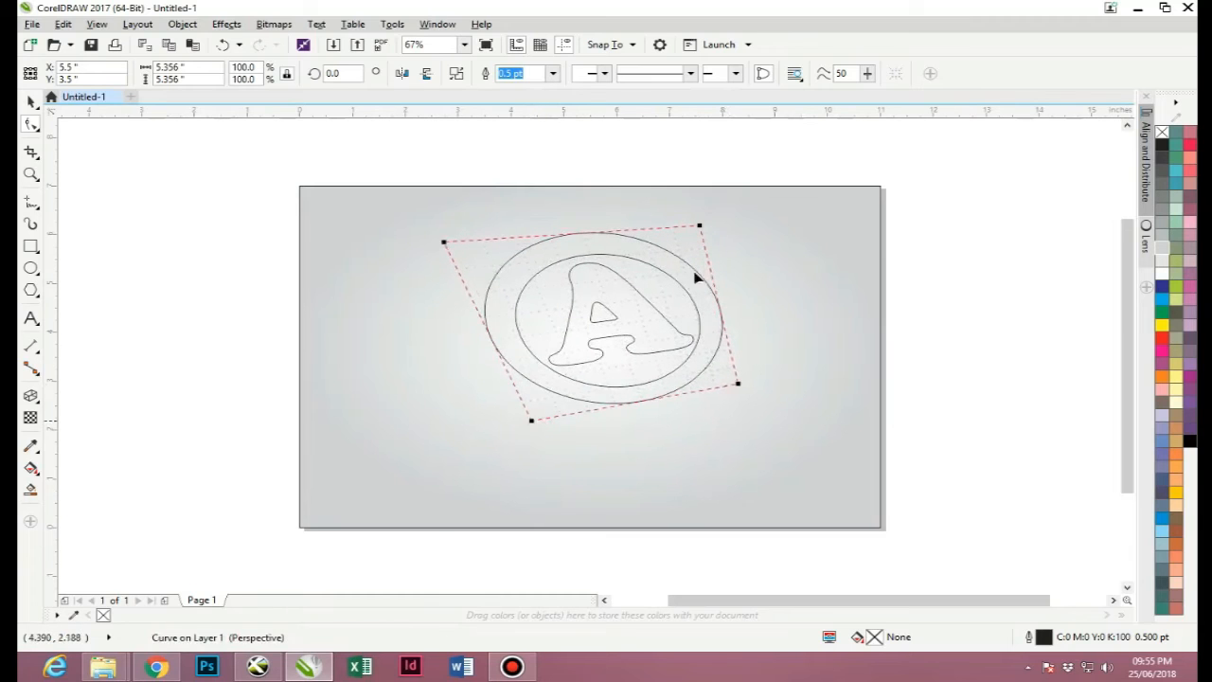
pyautogui.moveTo(702, 224); pyautogui.dragTo(674, 217)
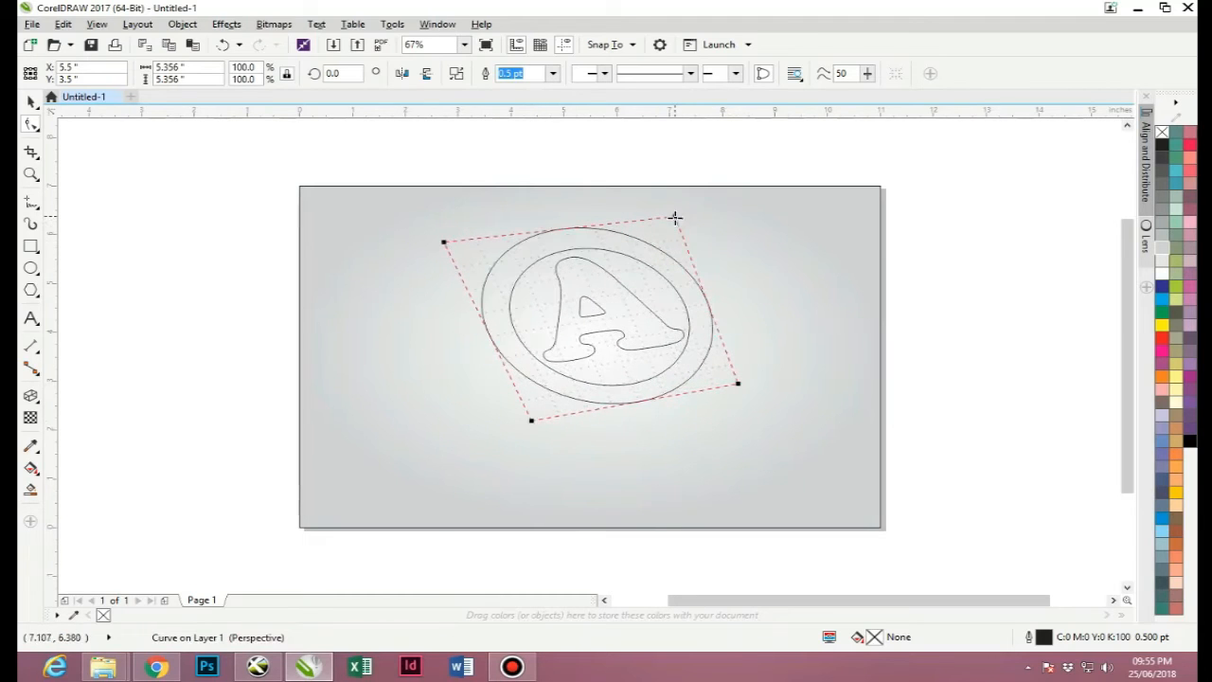
pyautogui.moveTo(741, 383); pyautogui.dragTo(753, 378)
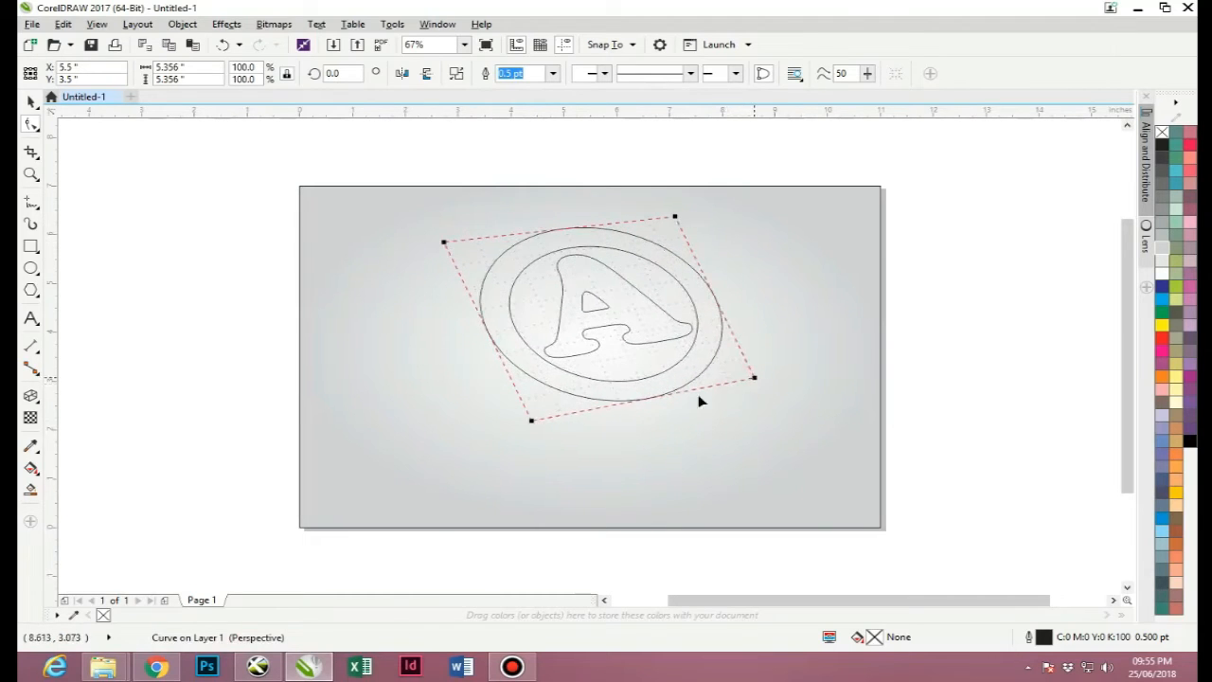
pyautogui.moveTo(531, 419); pyautogui.dragTo(533, 426)
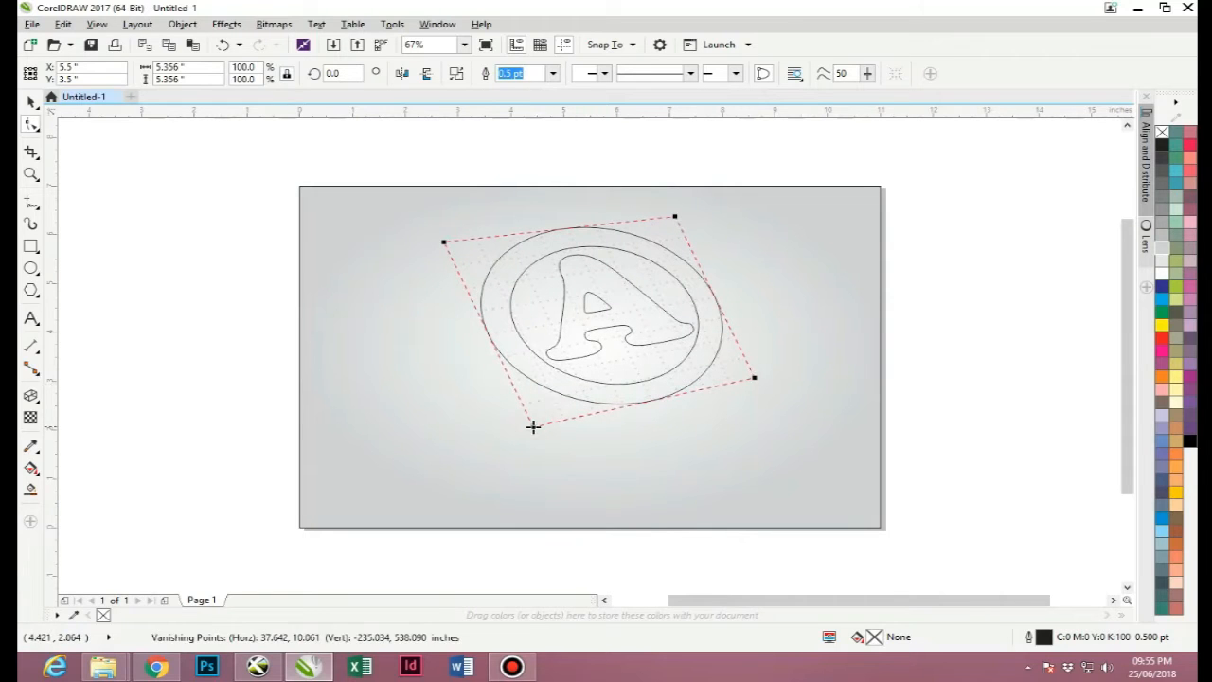
pyautogui.moveTo(441, 240); pyautogui.dragTo(459, 244)
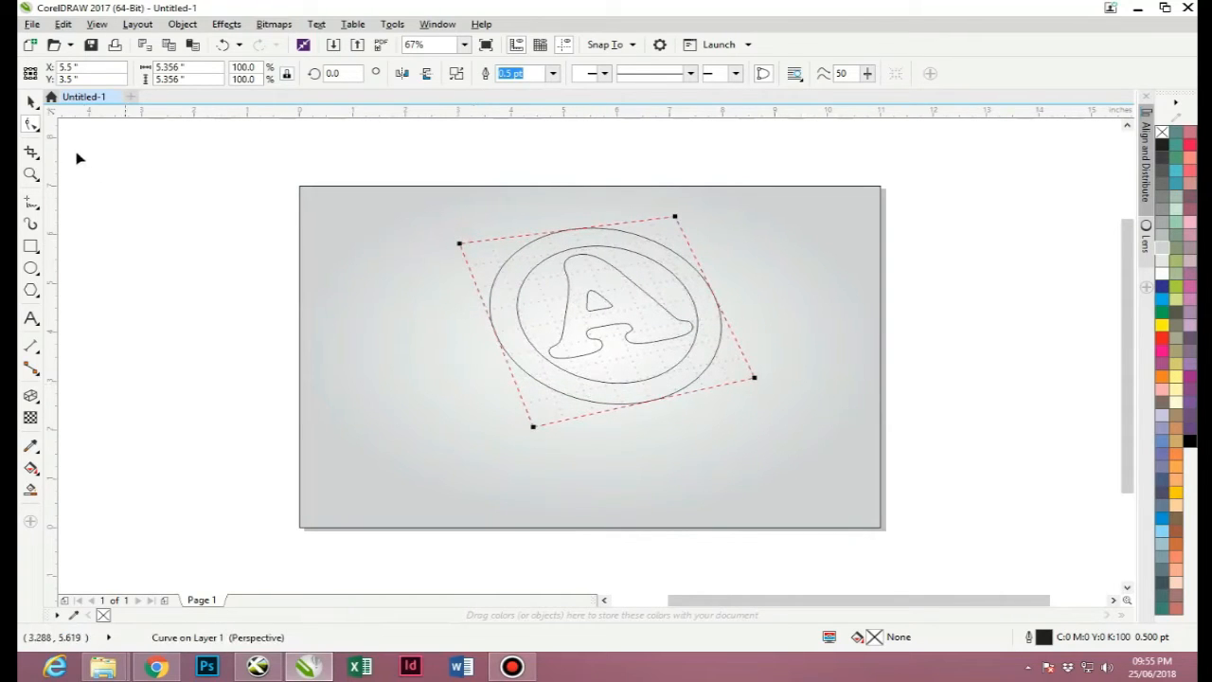
# Step: Enlarge the tilted emblem proportionally to about 5.96 by 4.9 inches
pyautogui.click(31, 102)
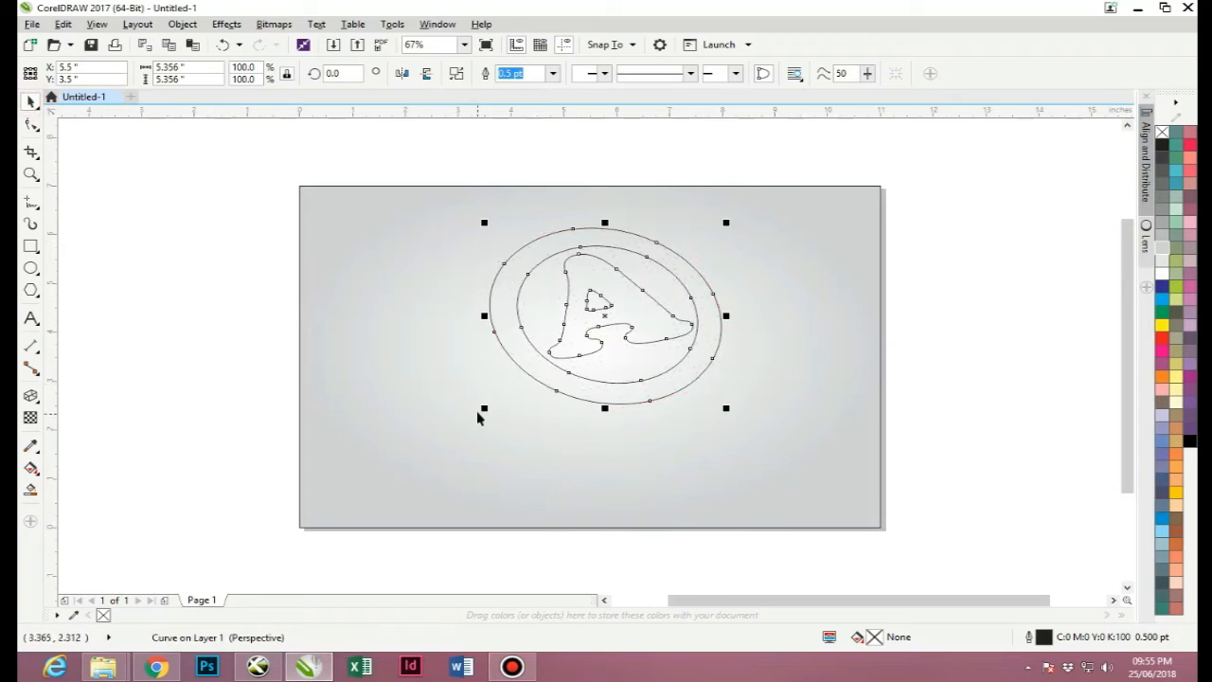
pyautogui.moveTo(483, 408); pyautogui.dragTo(421, 456)
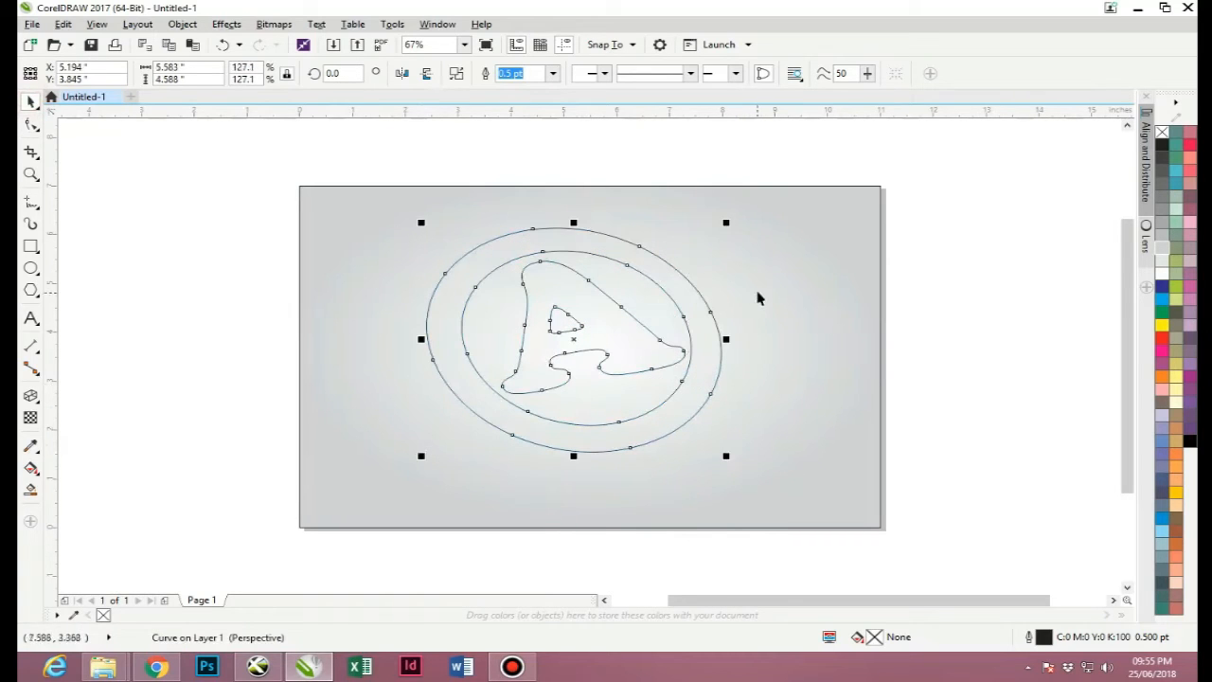
pyautogui.moveTo(725, 221); pyautogui.dragTo(728, 220)
pyautogui.moveTo(728, 458); pyautogui.dragTo(746, 469)
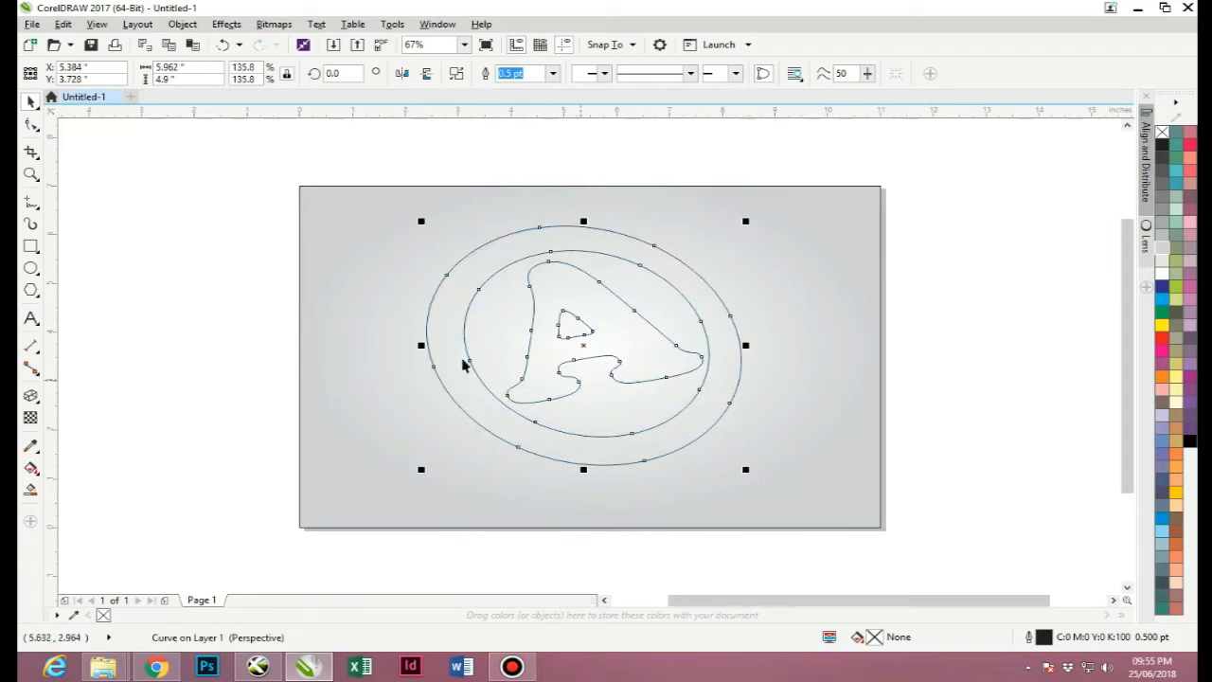
# Step: Extrude the tilted emblem upward from its centre with the Extrude tool
pyautogui.click(183, 329)
pyautogui.click(464, 338)
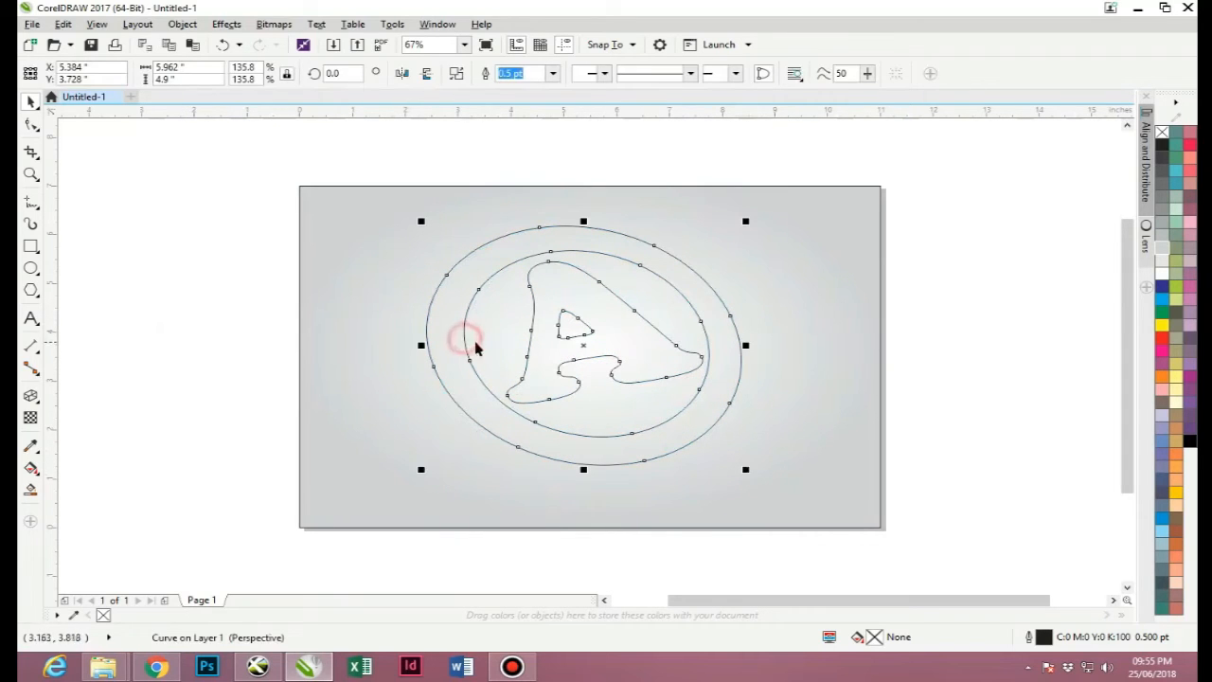
pyautogui.click(31, 396)
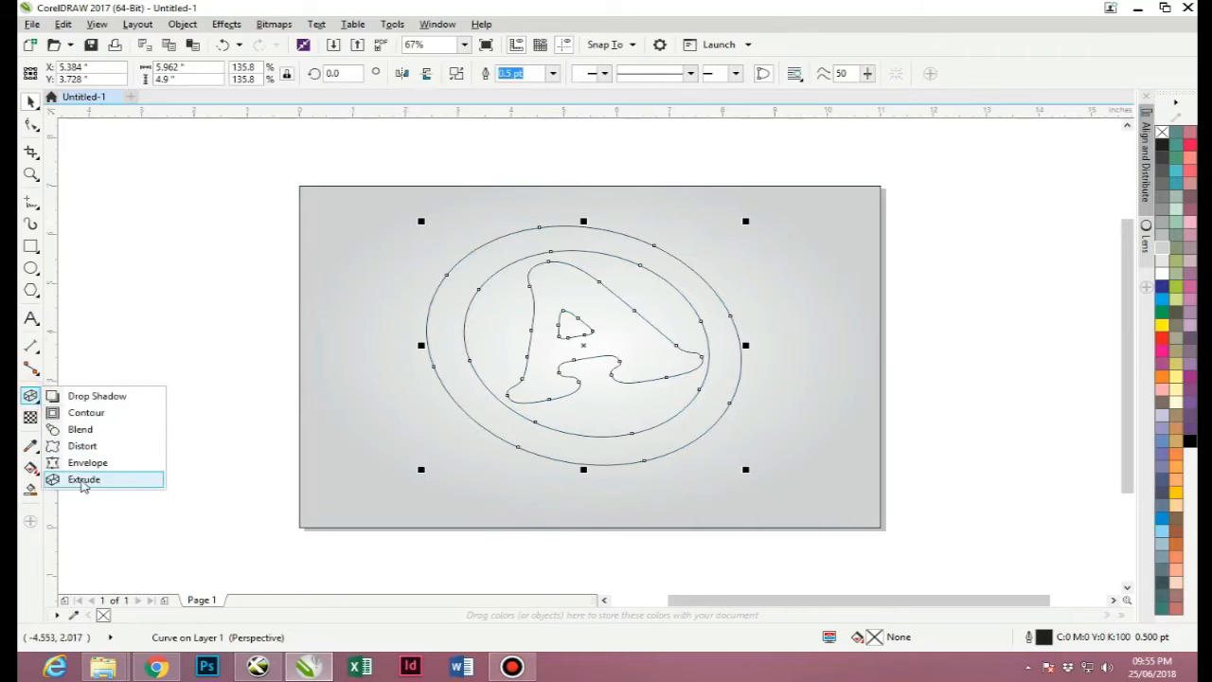
pyautogui.click(83, 480)
pyautogui.moveTo(576, 343); pyautogui.dragTo(585, 311)
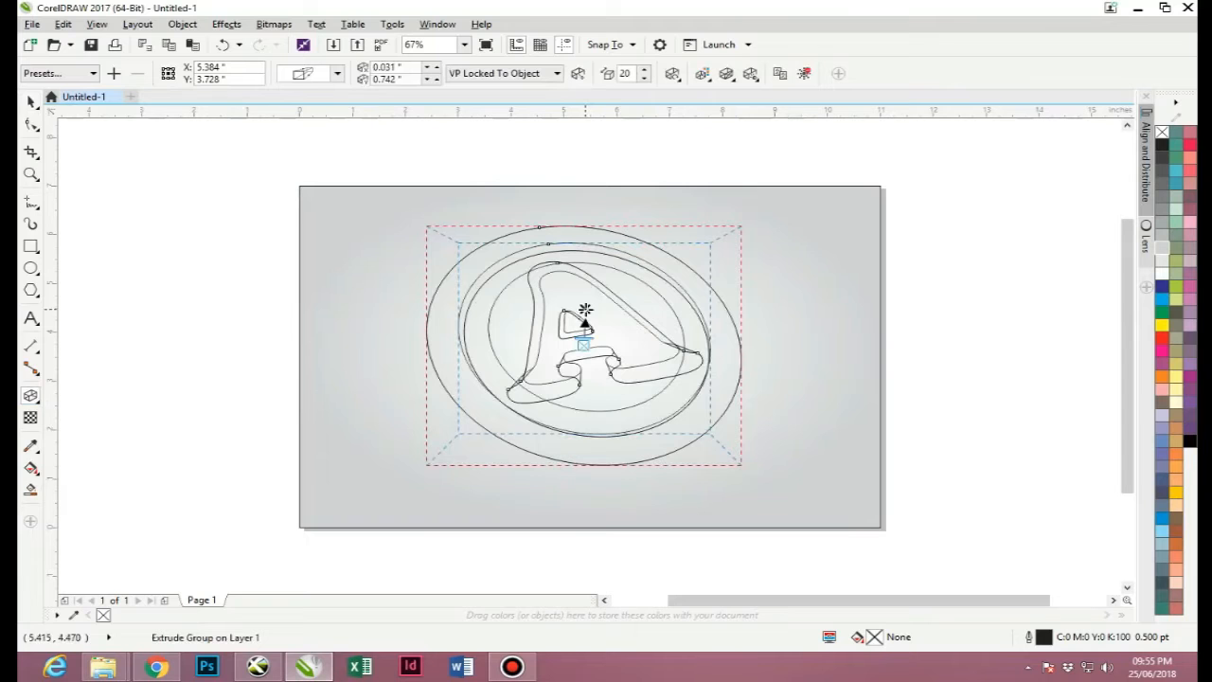
# Step: Switch the extrusion to the parallel type with the bold front face and set a short offset of about 0.248 by 0.168 inches
pyautogui.click(336, 72)
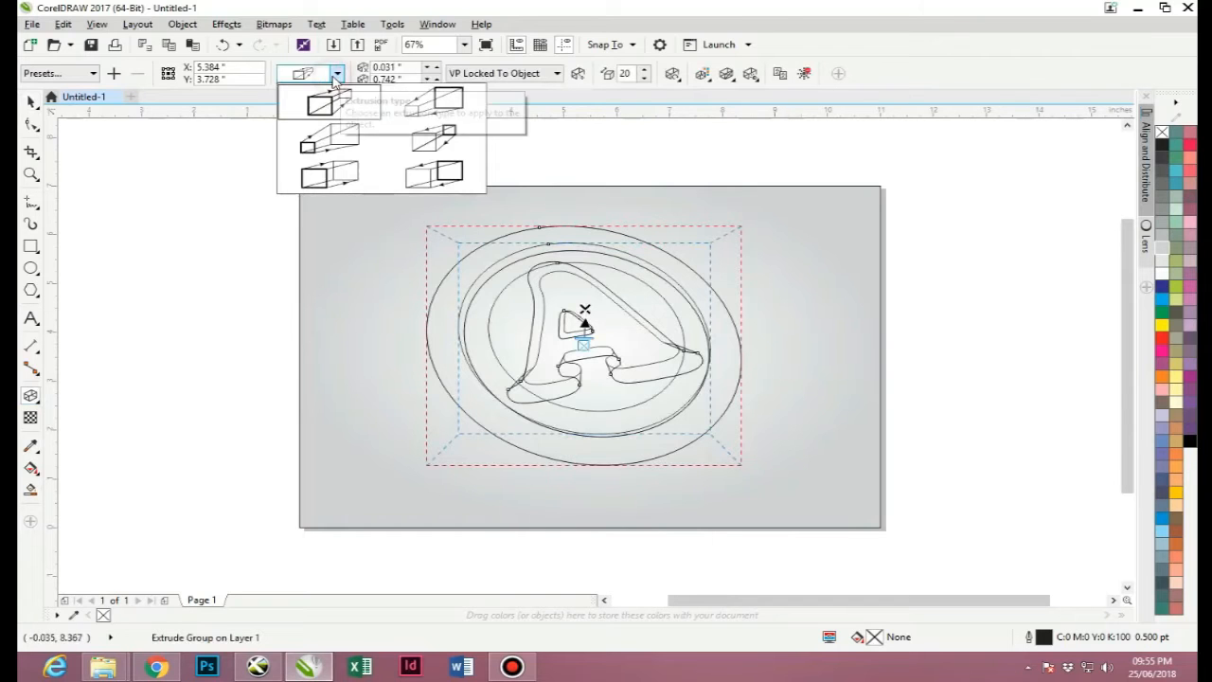
pyautogui.click(448, 181)
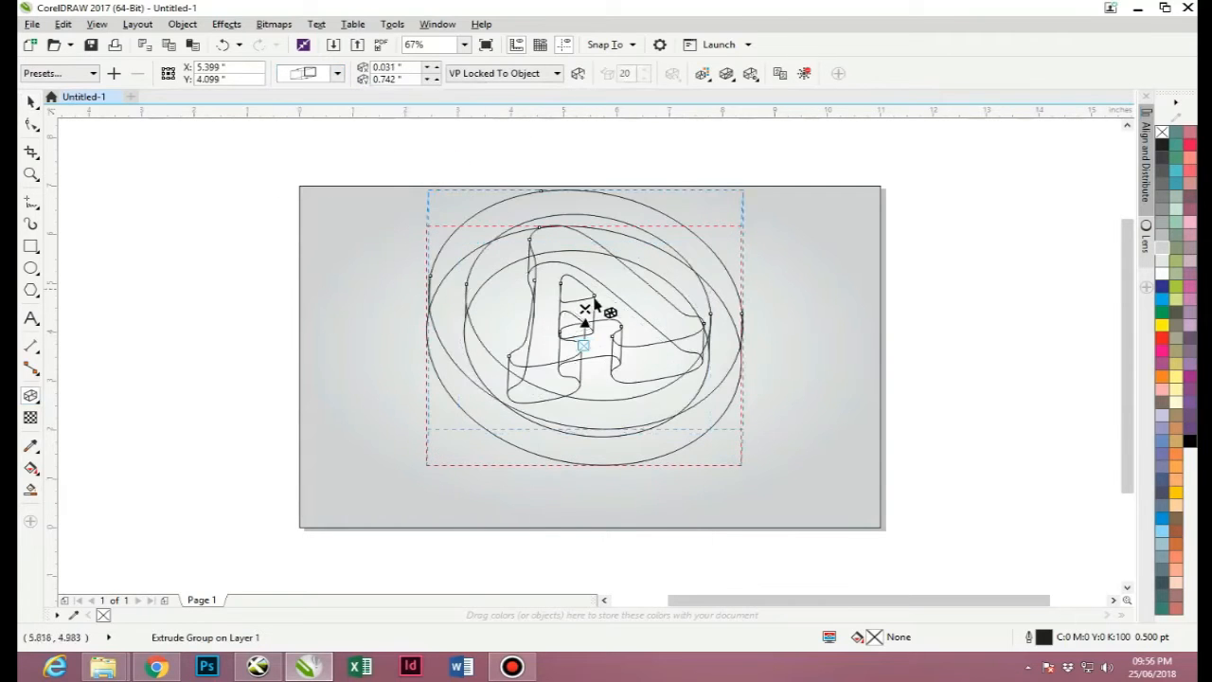
pyautogui.moveTo(585, 308); pyautogui.dragTo(598, 337)
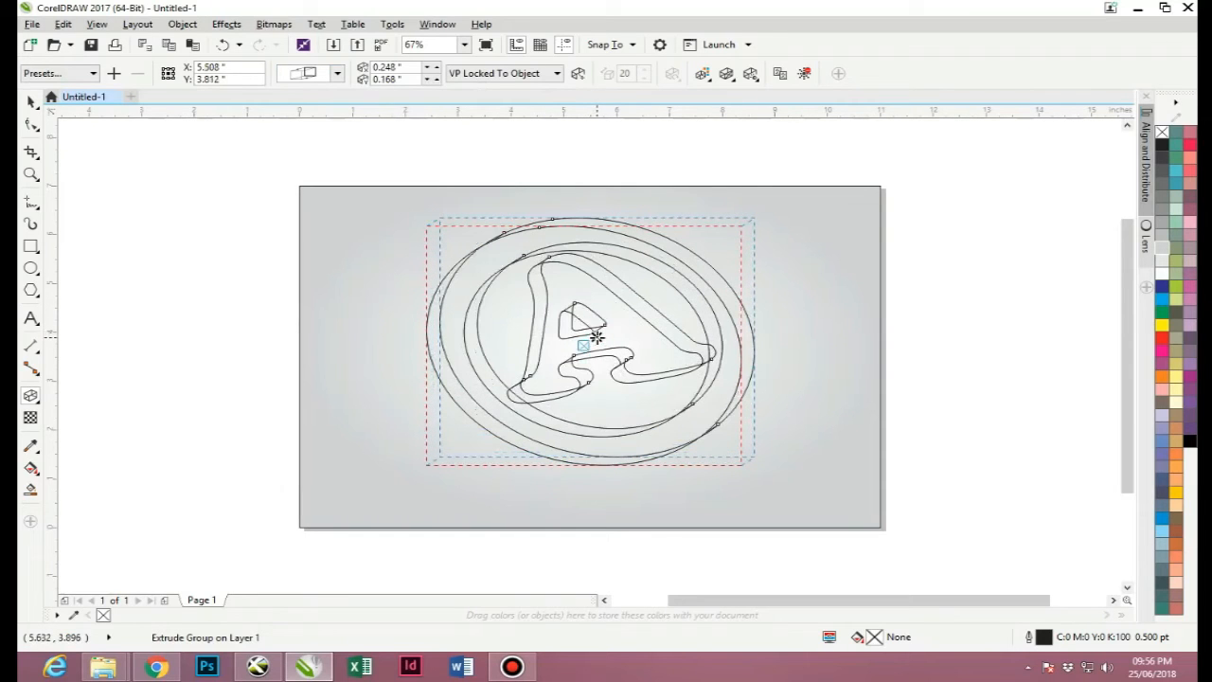
# Step: Fill the extruded emblem with 20% black
pyautogui.click(30, 102)
pyautogui.click(189, 244)
pyautogui.click(543, 274)
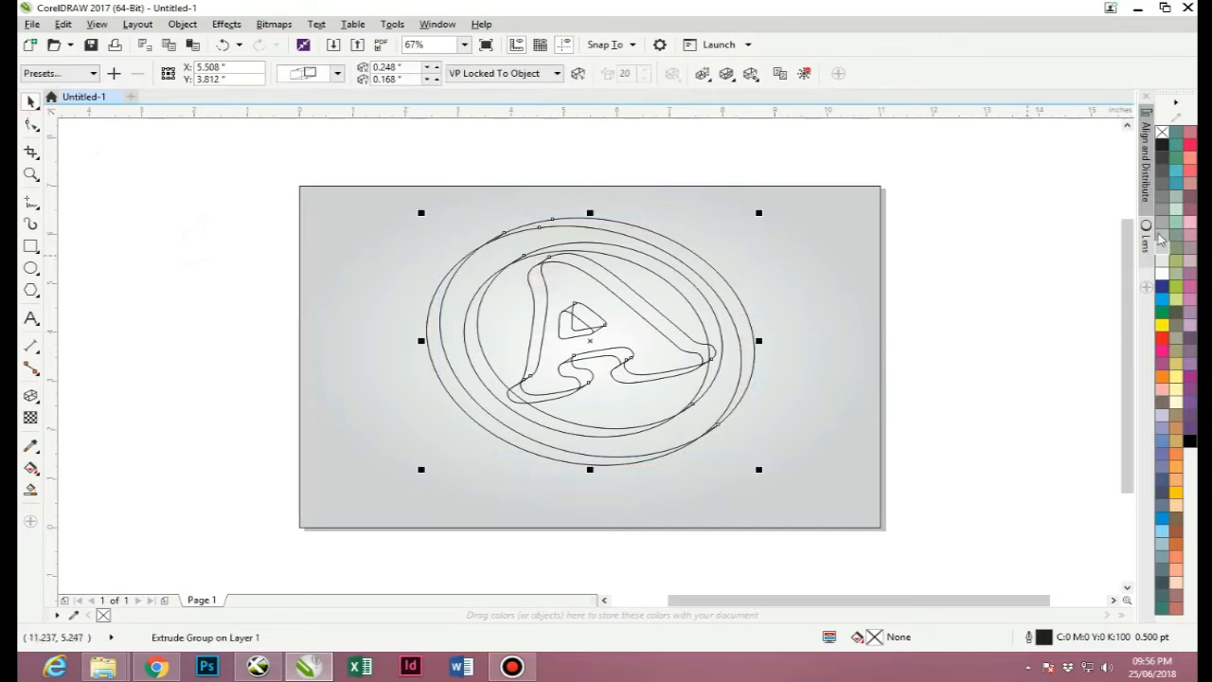
pyautogui.click(1162, 238)
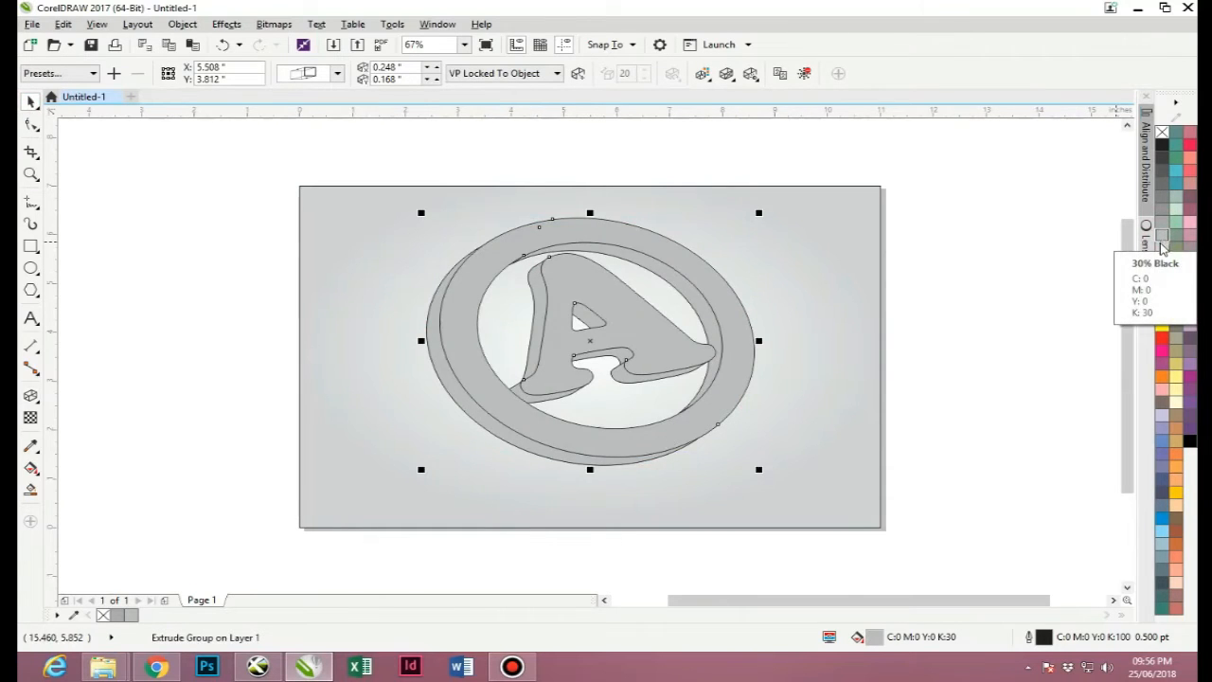
pyautogui.click(1162, 249)
pyautogui.click(976, 304)
# Step: Reduce the emblem's extrusion offset to about 0.09 by 0.14 inches
pyautogui.press('z')
pyautogui.moveTo(216, 165); pyautogui.dragTo(927, 551)
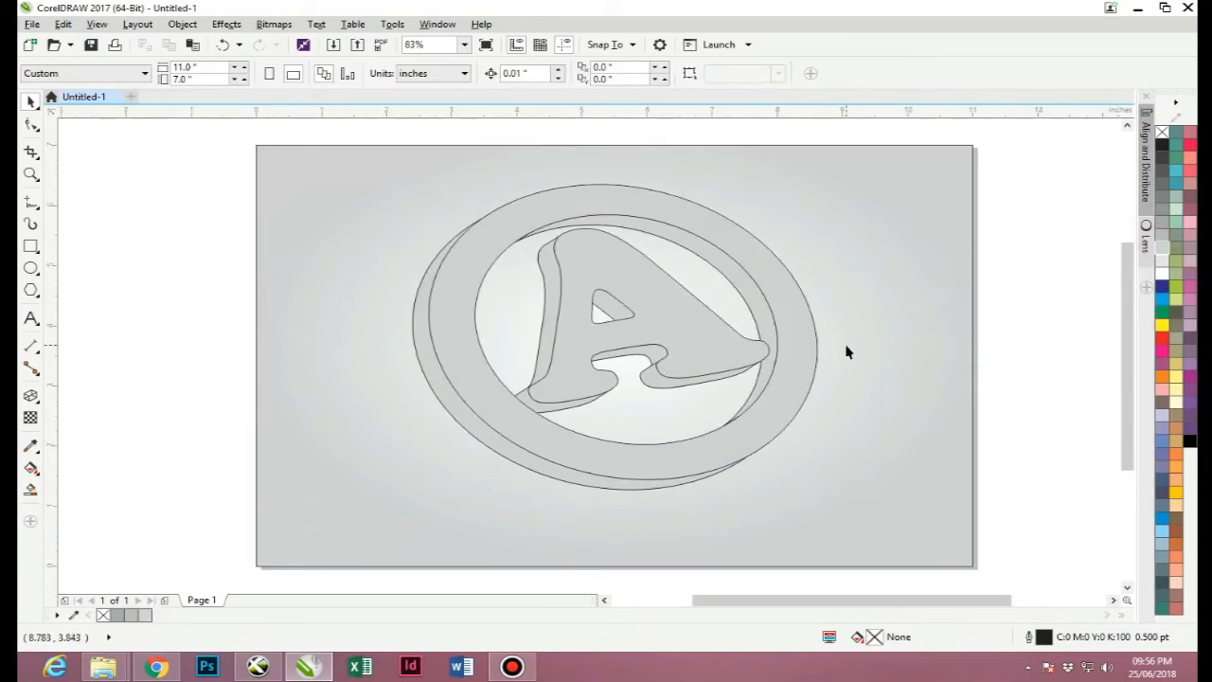
pyautogui.click(599, 297)
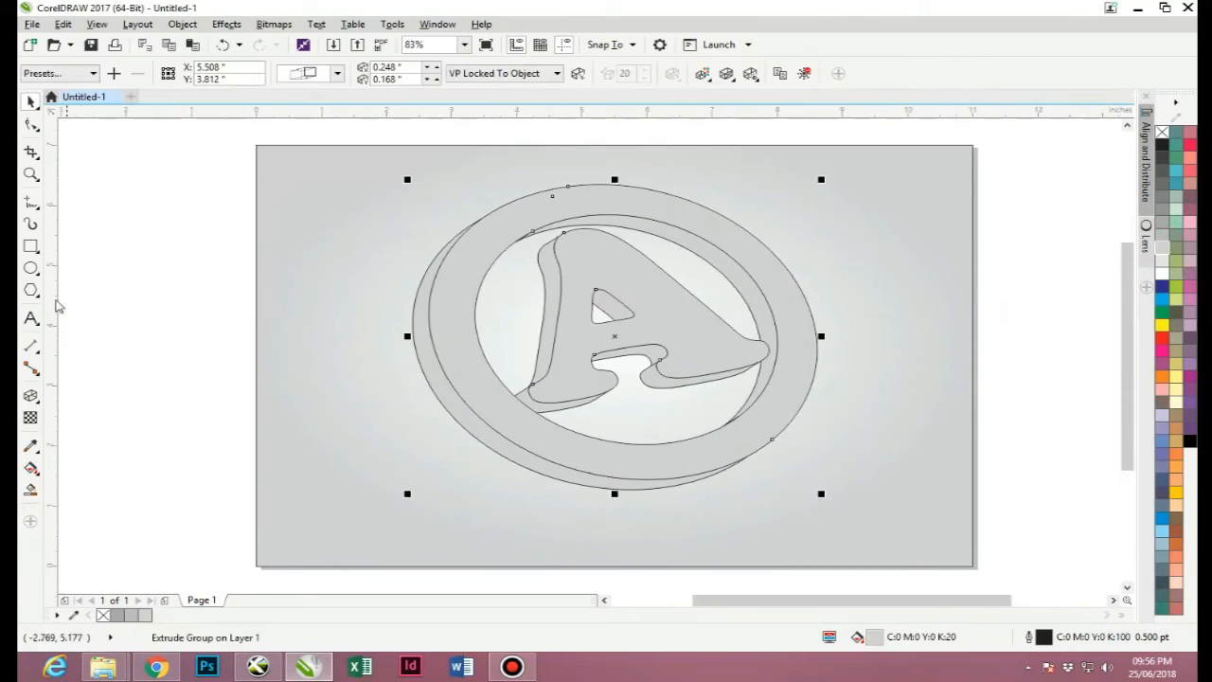
pyautogui.click(31, 396)
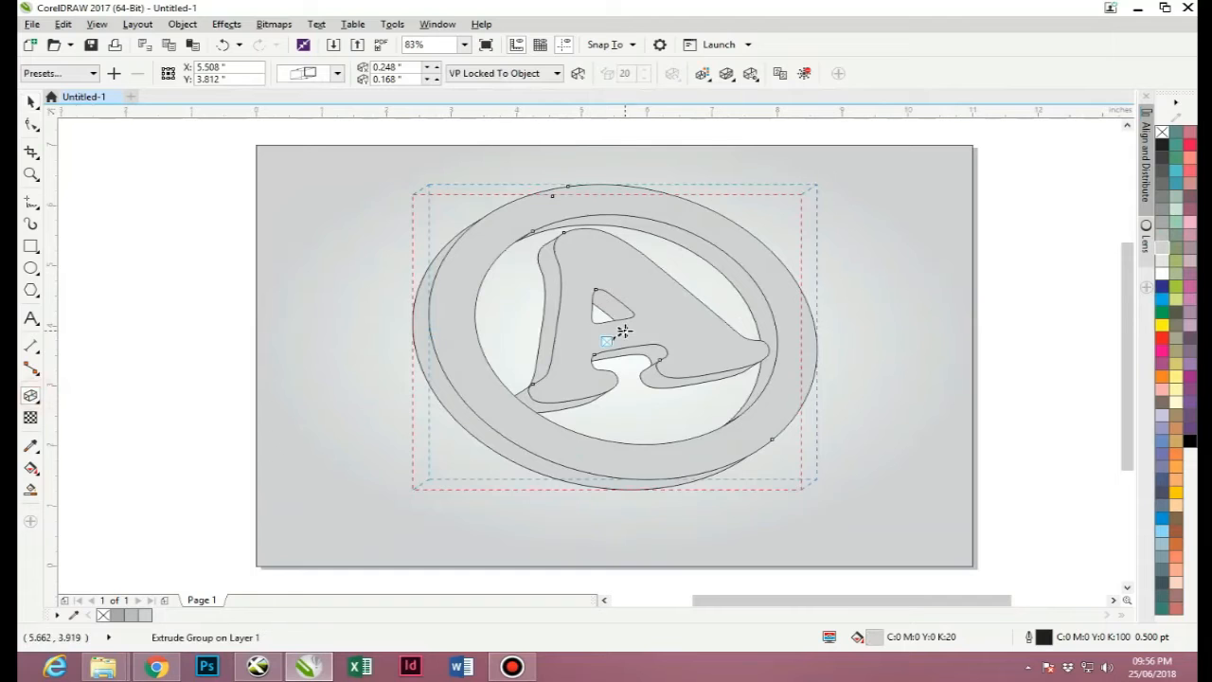
pyautogui.moveTo(620, 330); pyautogui.dragTo(613, 333)
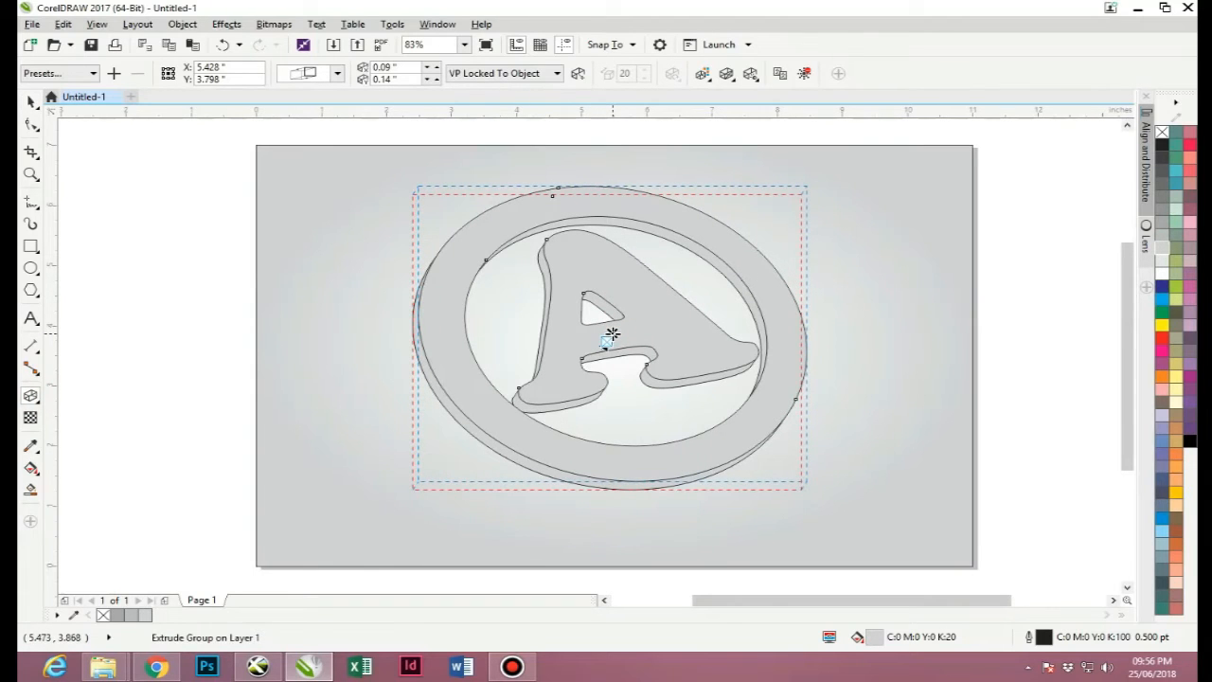
# Step: Break the emblem's extrude group apart and clear the selection
pyautogui.click(30, 104)
pyautogui.click(163, 272)
pyautogui.click(565, 291)
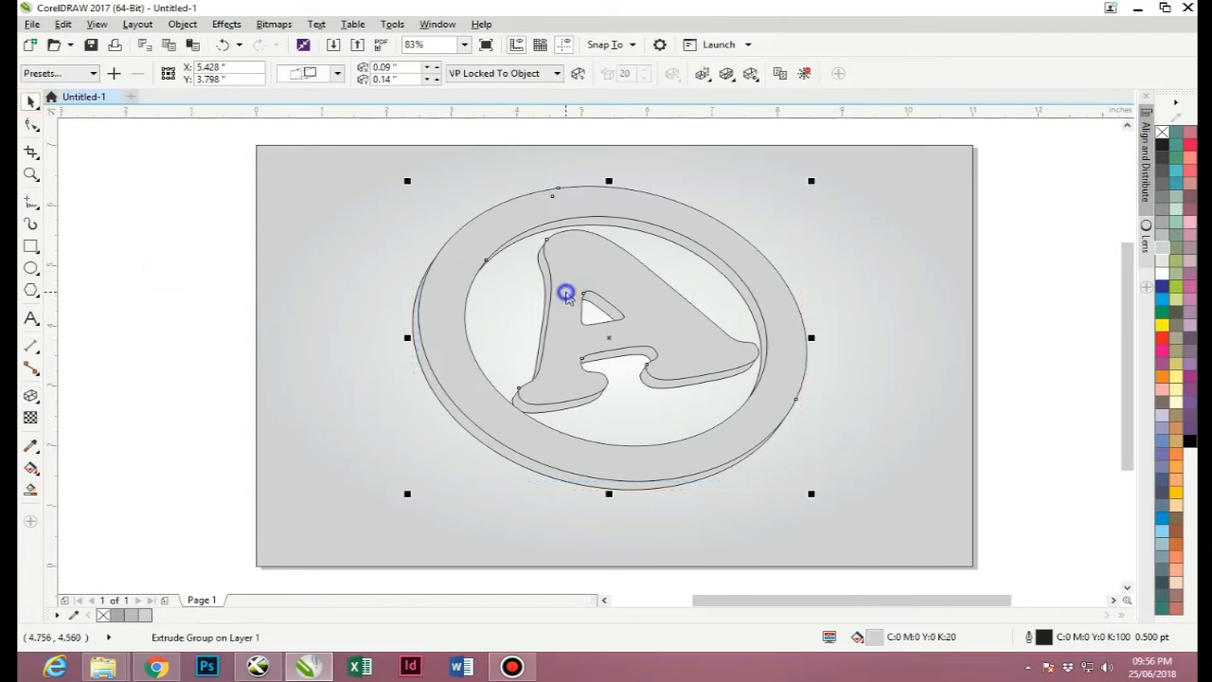
pyautogui.rightClick(565, 291)
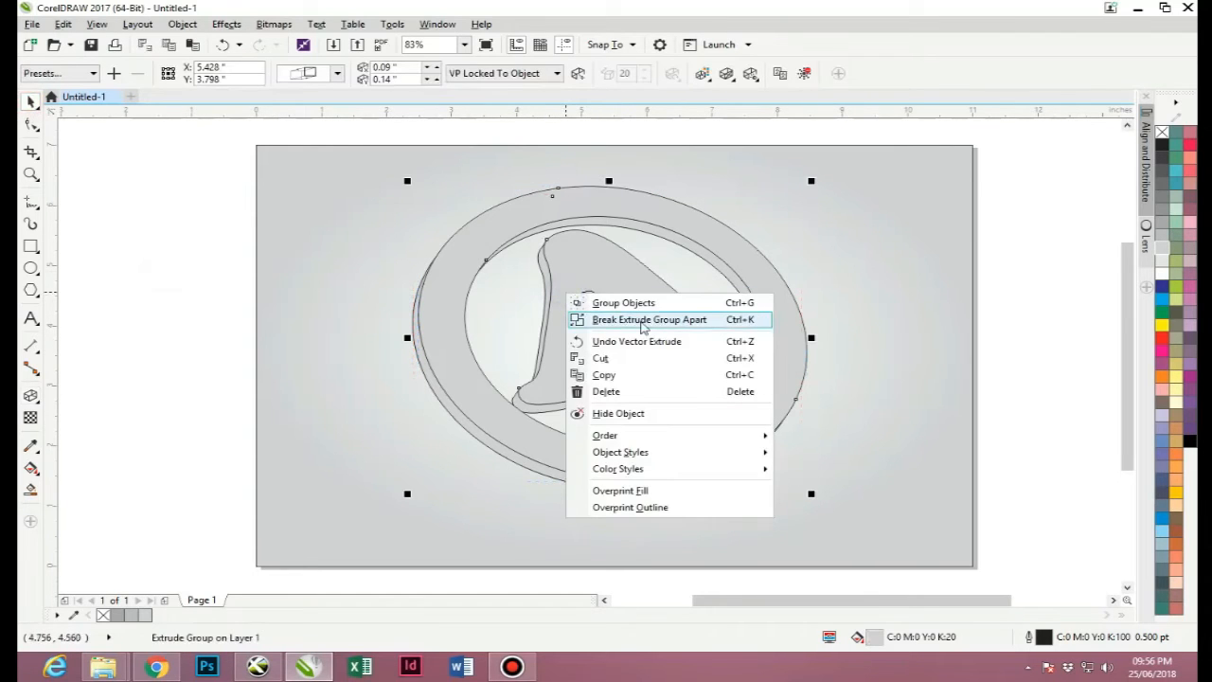
pyautogui.click(641, 322)
pyautogui.click(184, 301)
# Step: Move the group of extruded pieces aside and delete the separate flat emblem shape beneath it
pyautogui.moveTo(446, 332); pyautogui.dragTo(664, 327)
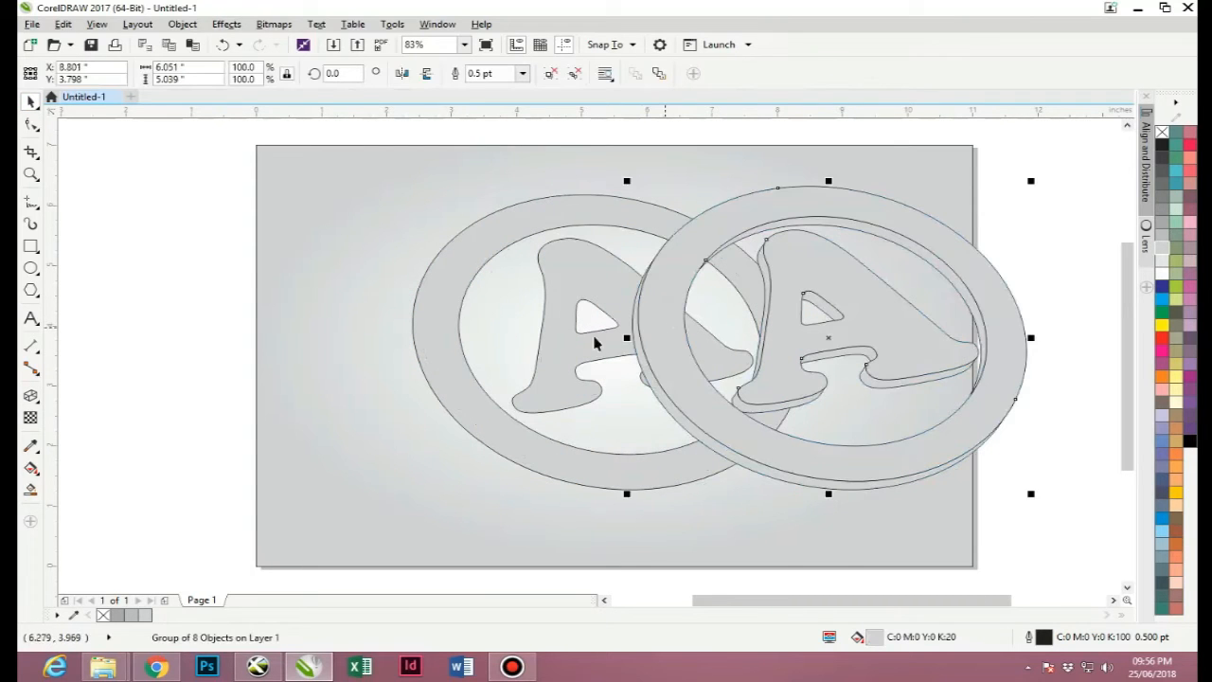
pyautogui.moveTo(457, 338); pyautogui.dragTo(285, 338)
pyautogui.press('Delete')
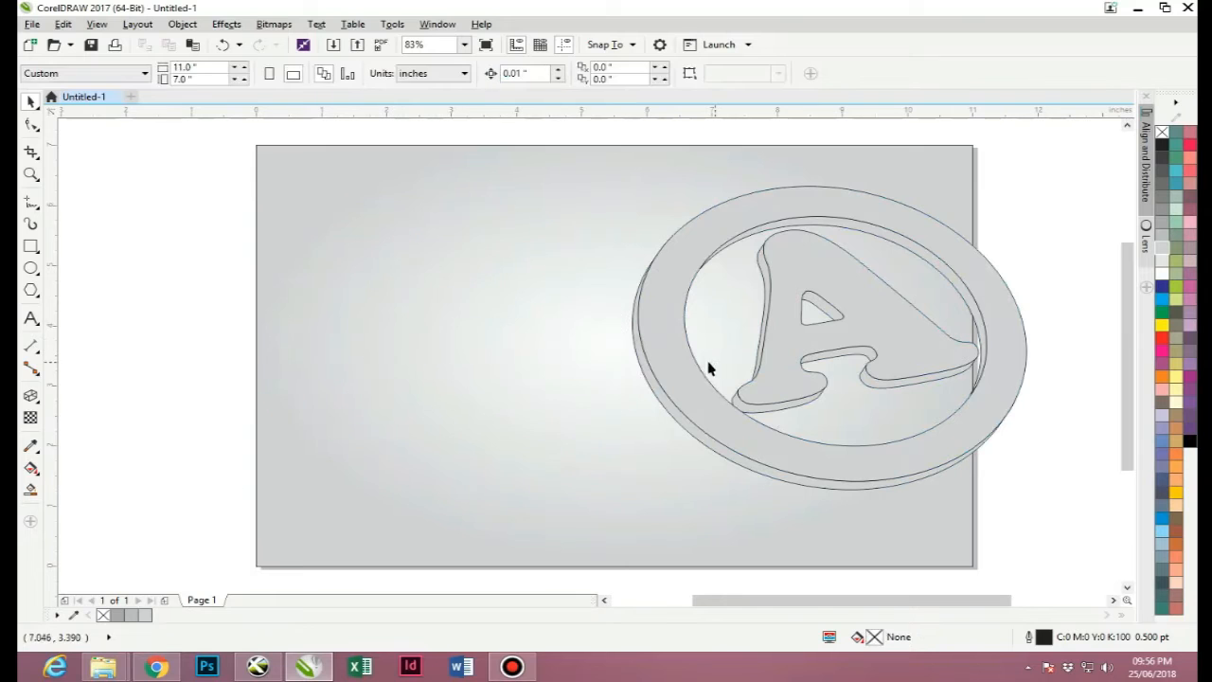
# Step: Centre the extruded emblem group on the page and ungroup all its objects
pyautogui.click(682, 364)
pyautogui.press('p')
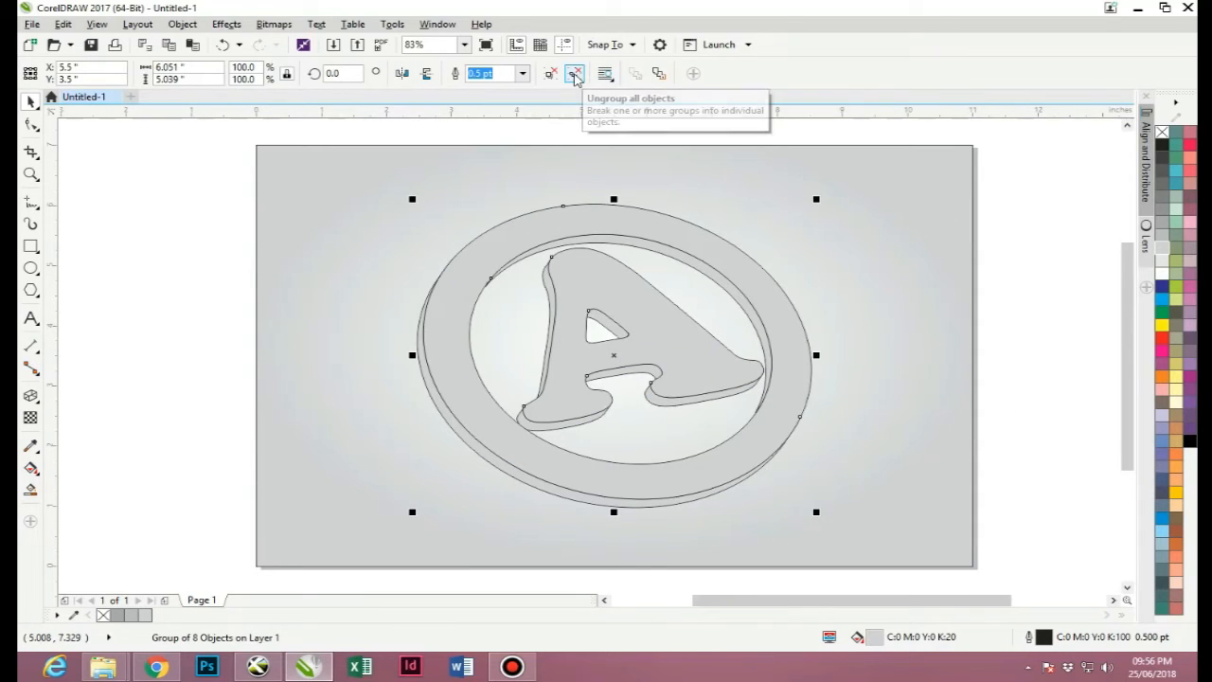
pyautogui.click(574, 77)
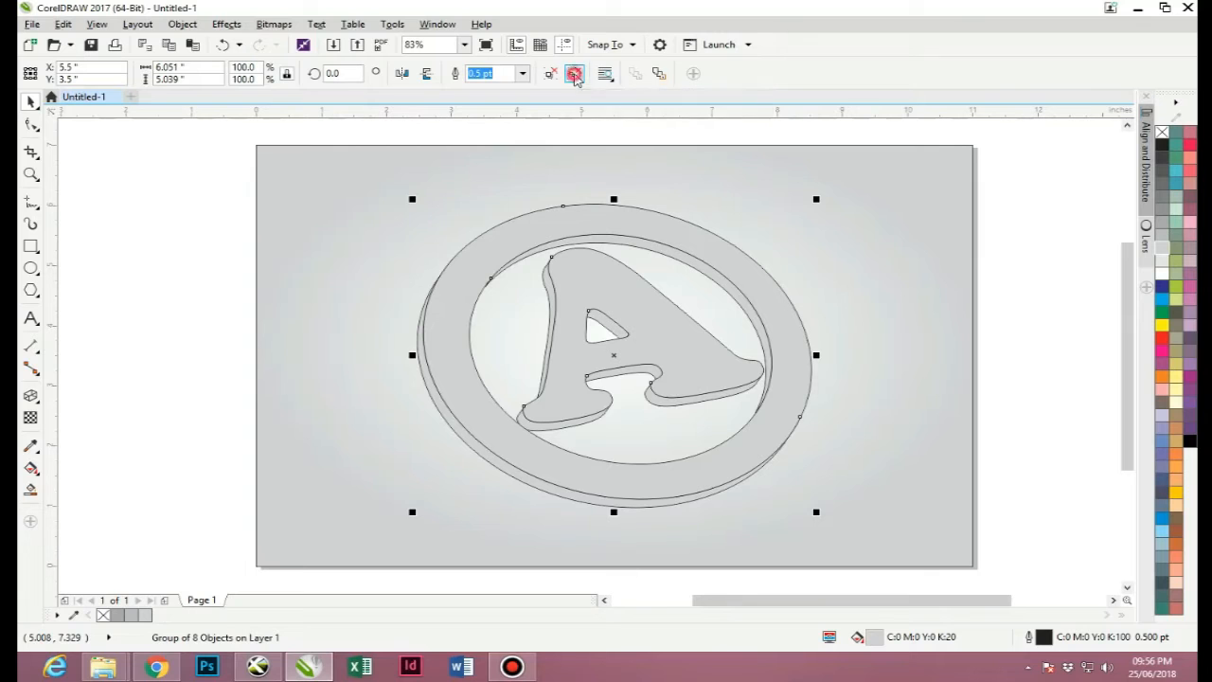
pyautogui.click(1036, 300)
pyautogui.moveTo(630, 322); pyautogui.dragTo(760, 316)
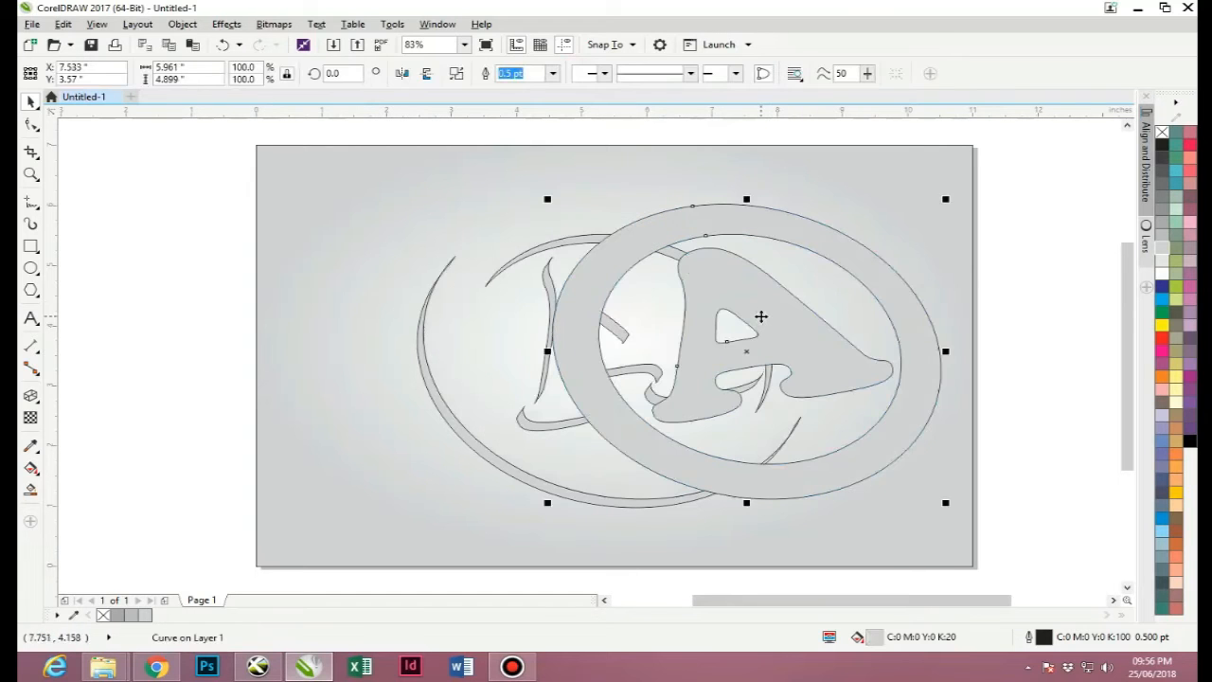
pyautogui.hotkey('ctrl', 'z')
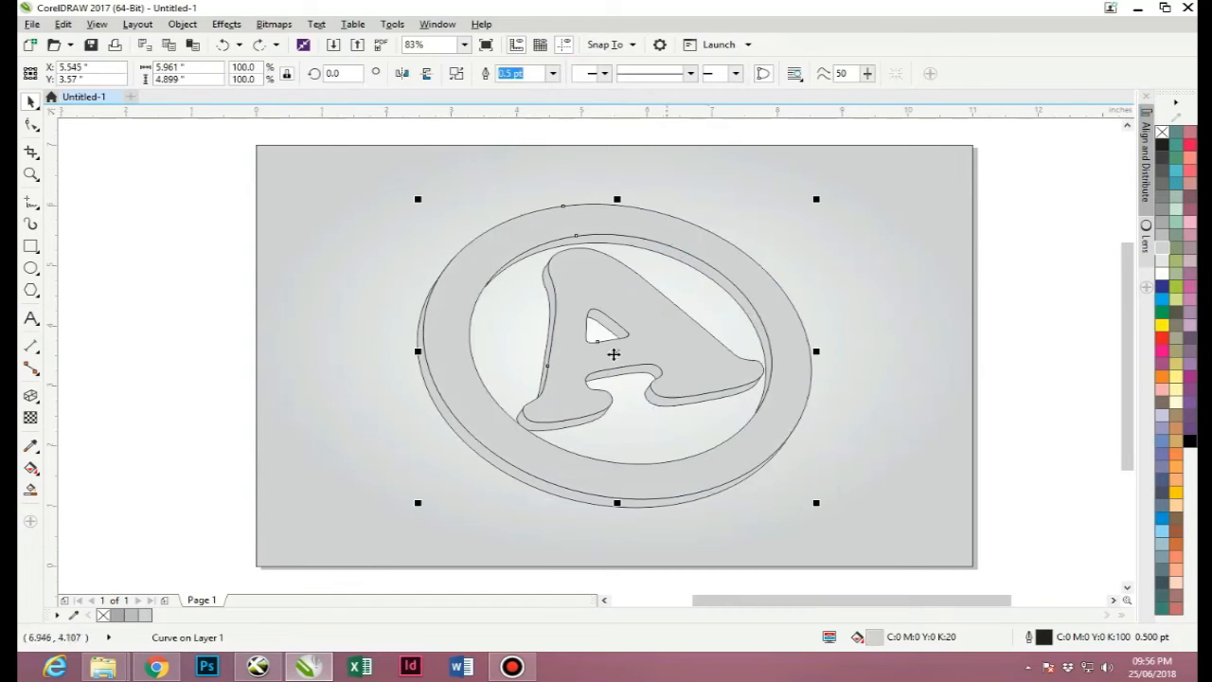
# Step: Apply a linear fountain fill from blue to white across the ring's lower outer side face
pyautogui.click(509, 481)
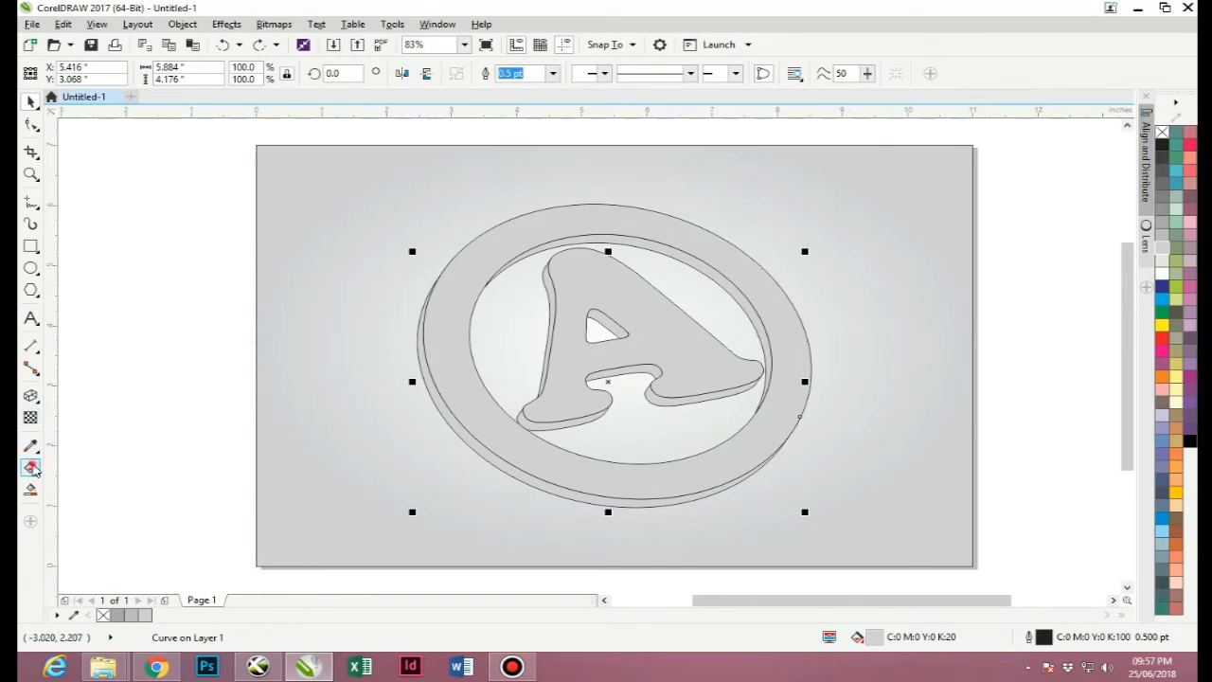
pyautogui.click(32, 467)
pyautogui.moveTo(379, 352); pyautogui.dragTo(814, 482)
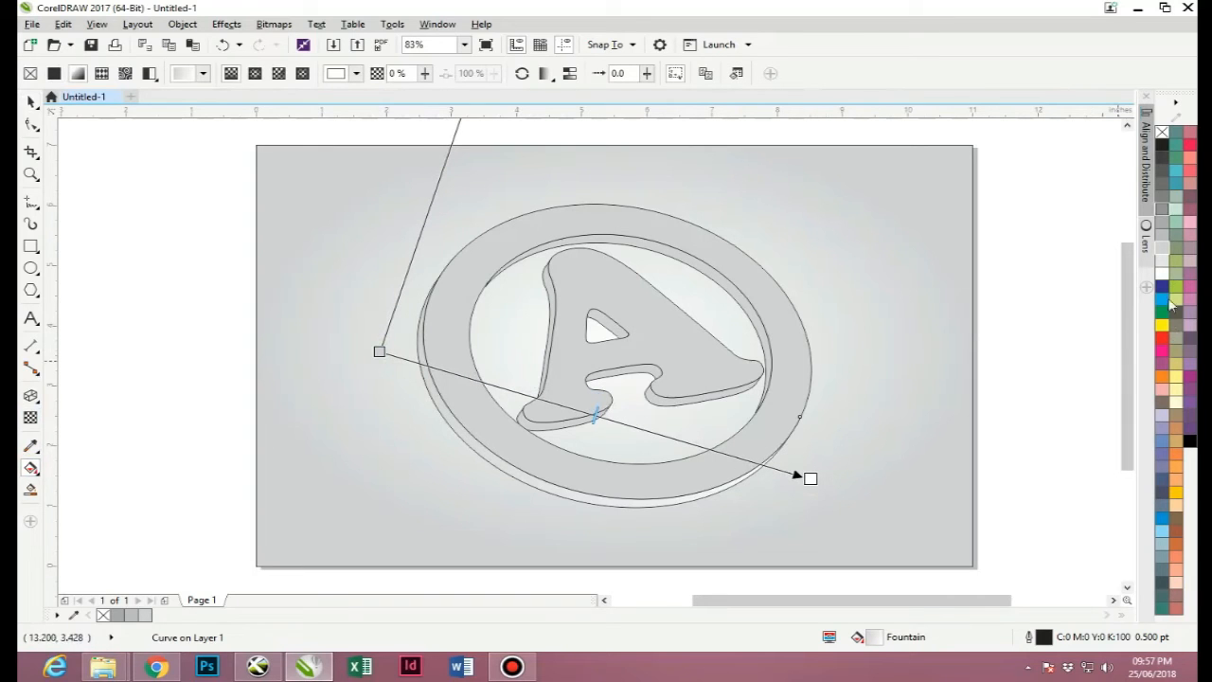
pyautogui.moveTo(1165, 525); pyautogui.dragTo(380, 352)
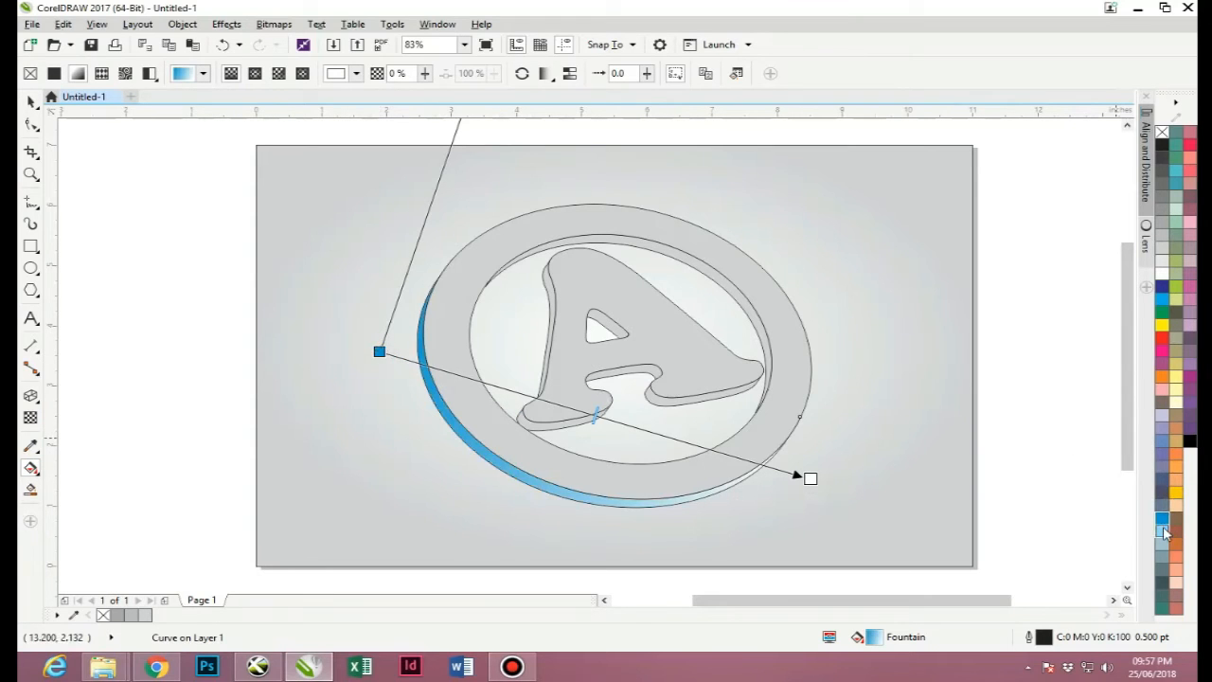
# Step: Add a white and a dark blue (C100 M100) colour stop to the side face's gradient and make its end stop cyan
pyautogui.moveTo(1164, 530); pyautogui.dragTo(535, 397)
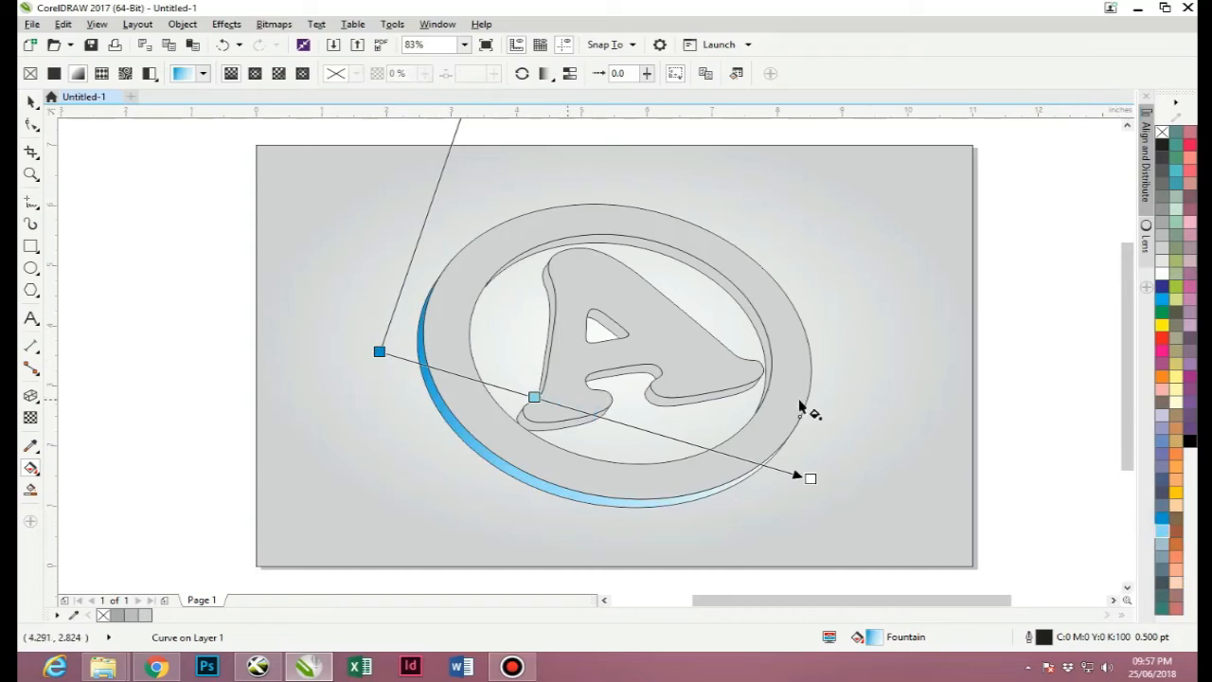
pyautogui.moveTo(1163, 293); pyautogui.dragTo(535, 397)
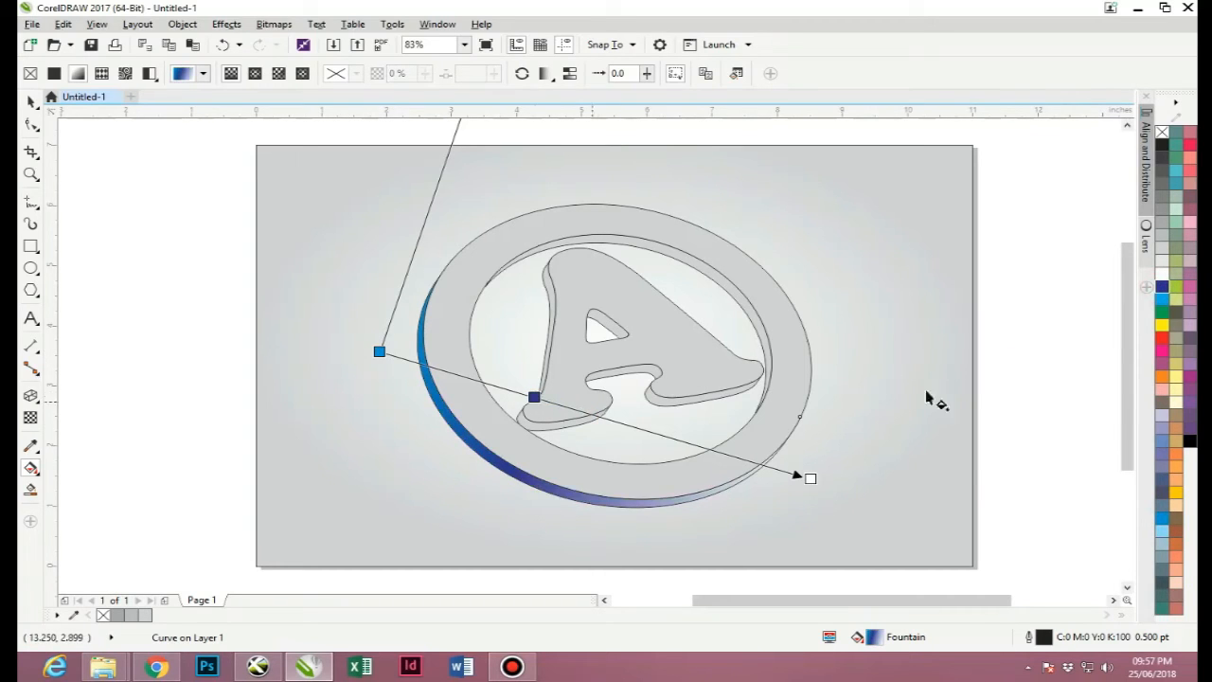
pyautogui.moveTo(1163, 282); pyautogui.dragTo(474, 378)
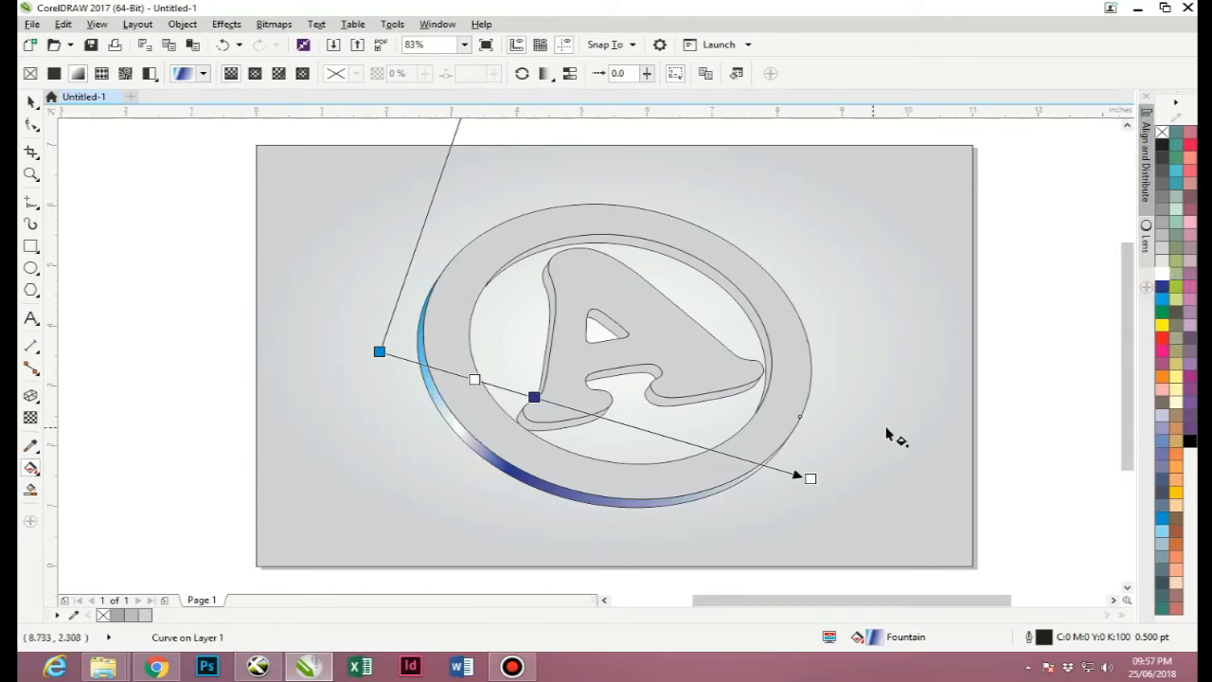
pyautogui.moveTo(1164, 303); pyautogui.dragTo(811, 478)
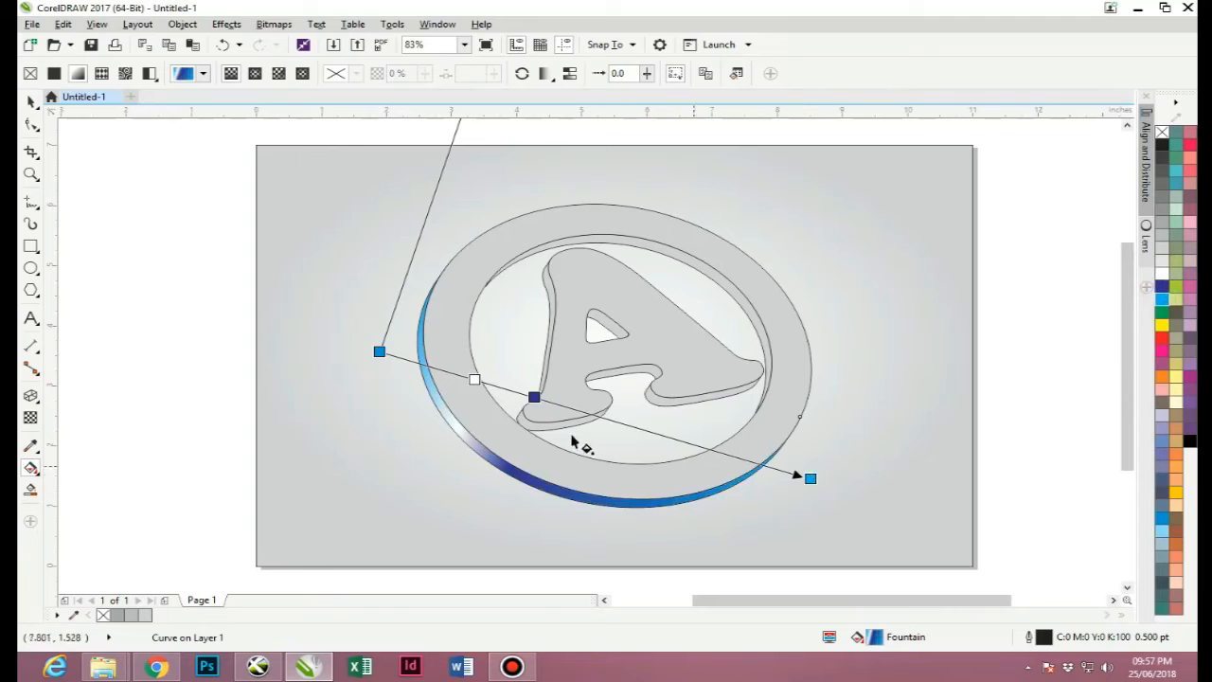
# Step: Move the gradient's dark blue stop to 41% and its white stop to 28%, and add a cyan stop at 68%
pyautogui.moveTo(534, 396); pyautogui.dragTo(556, 403)
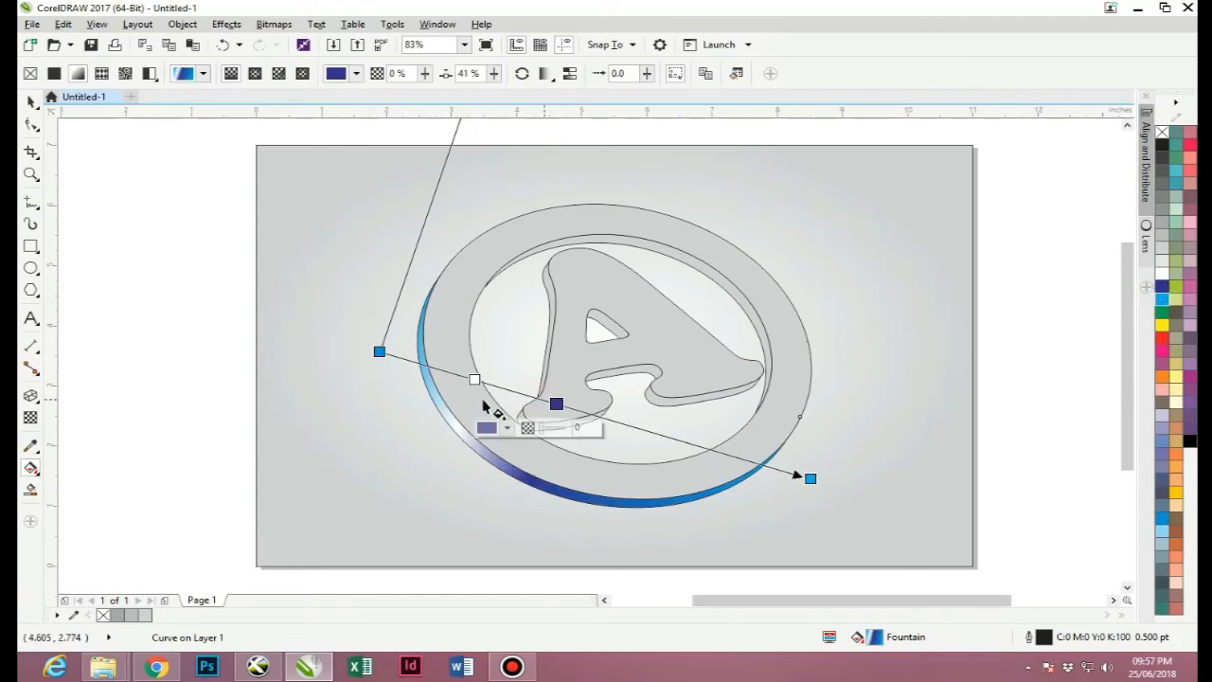
pyautogui.moveTo(473, 379); pyautogui.dragTo(500, 386)
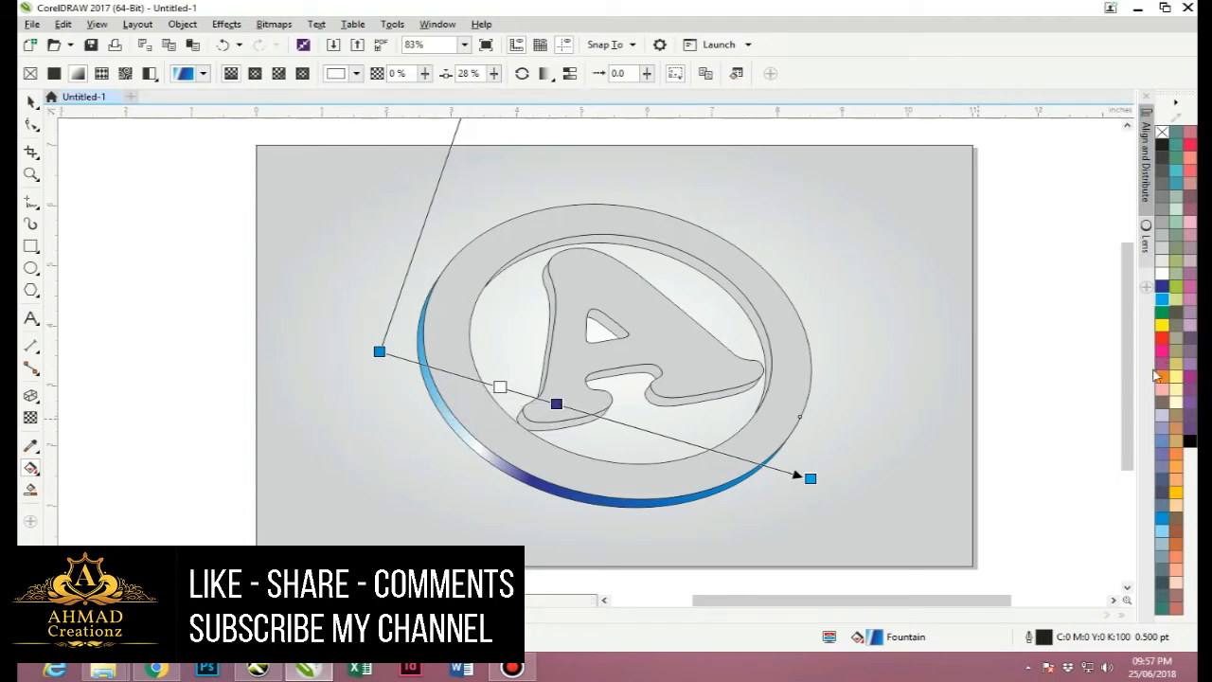
pyautogui.moveTo(1163, 301); pyautogui.dragTo(672, 436)
# Step: Shift the gradient's white stop to 34% and its dark blue stop to 49%
pyautogui.click(559, 406)
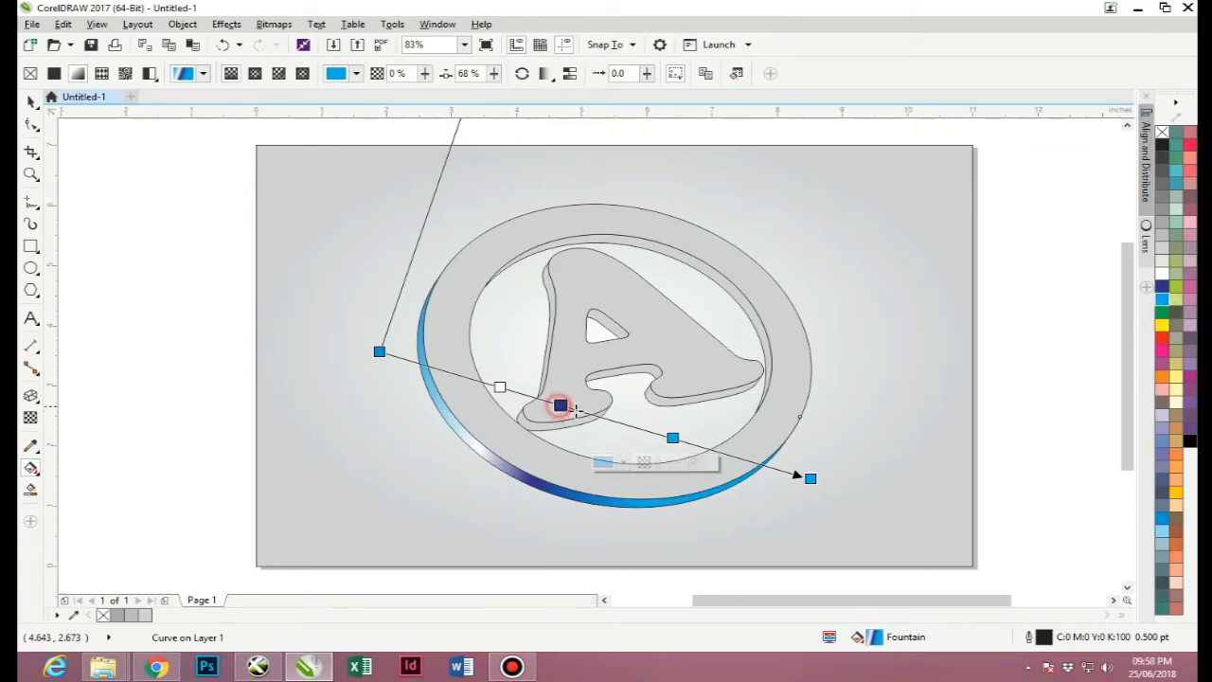
pyautogui.moveTo(559, 405); pyautogui.dragTo(582, 411)
pyautogui.moveTo(500, 387); pyautogui.dragTo(526, 394)
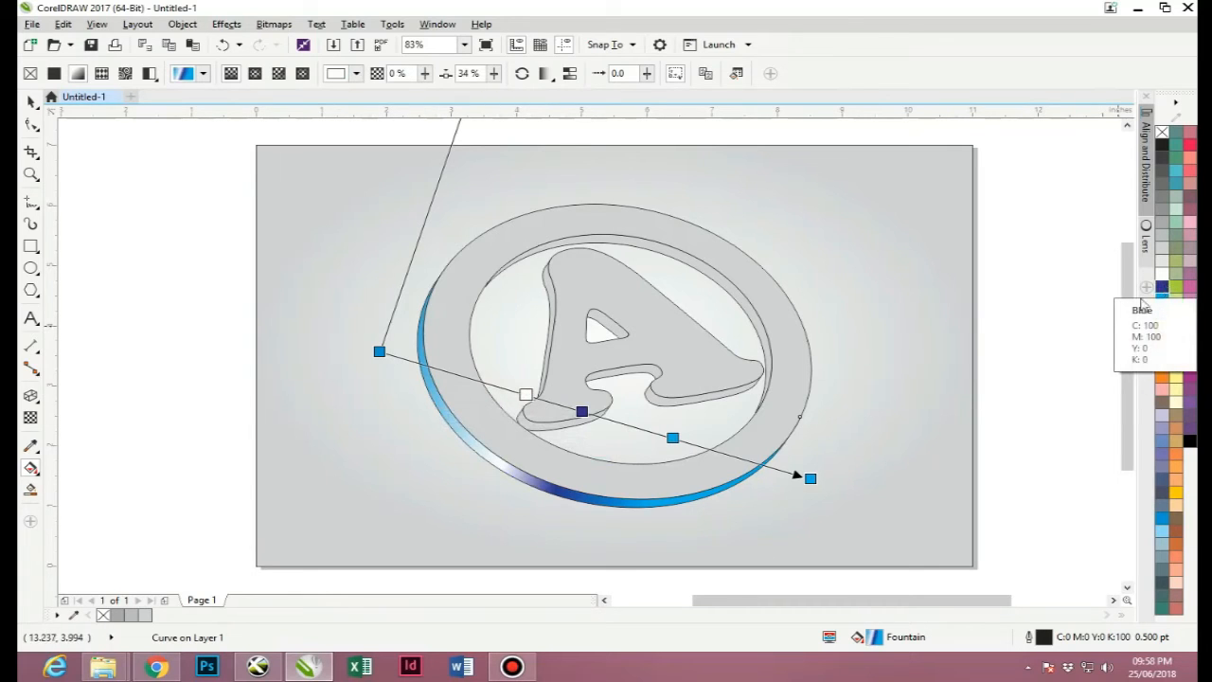
pyautogui.moveTo(581, 410); pyautogui.dragTo(590, 413)
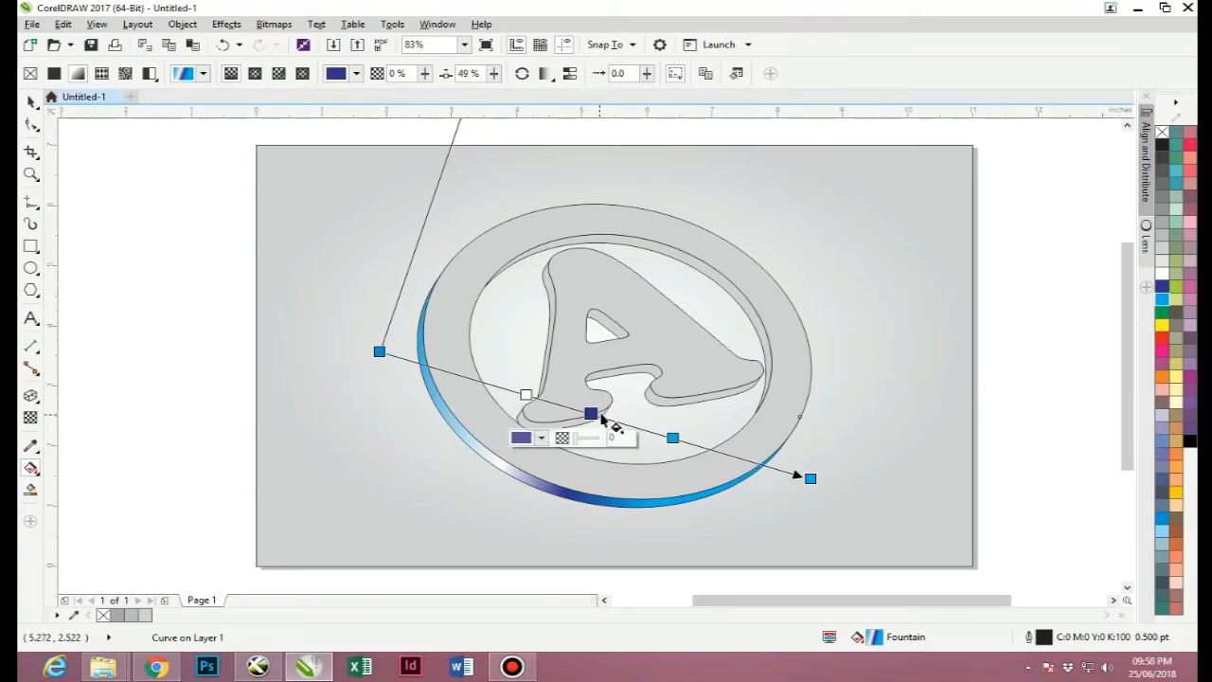
# Step: Add a cyan stop between the gradient's start and its white stop, and move the white stop to 37%
pyautogui.moveTo(1162, 300); pyautogui.dragTo(487, 382)
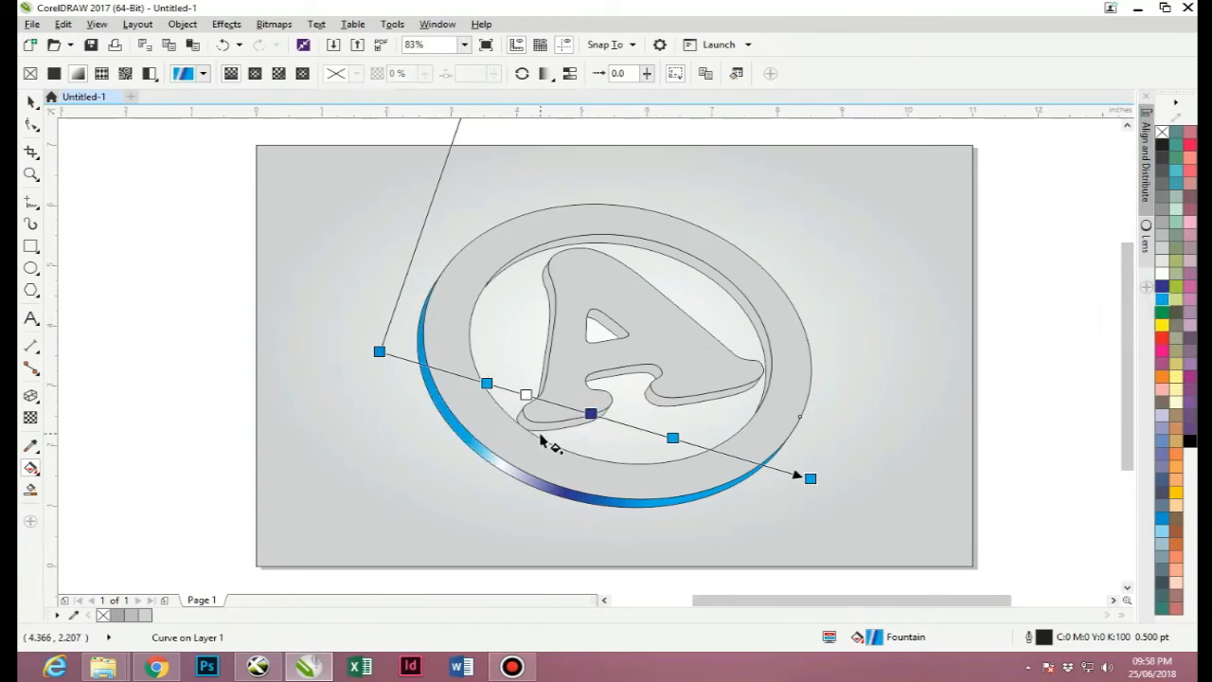
pyautogui.click(528, 395)
pyautogui.moveTo(532, 398); pyautogui.dragTo(539, 399)
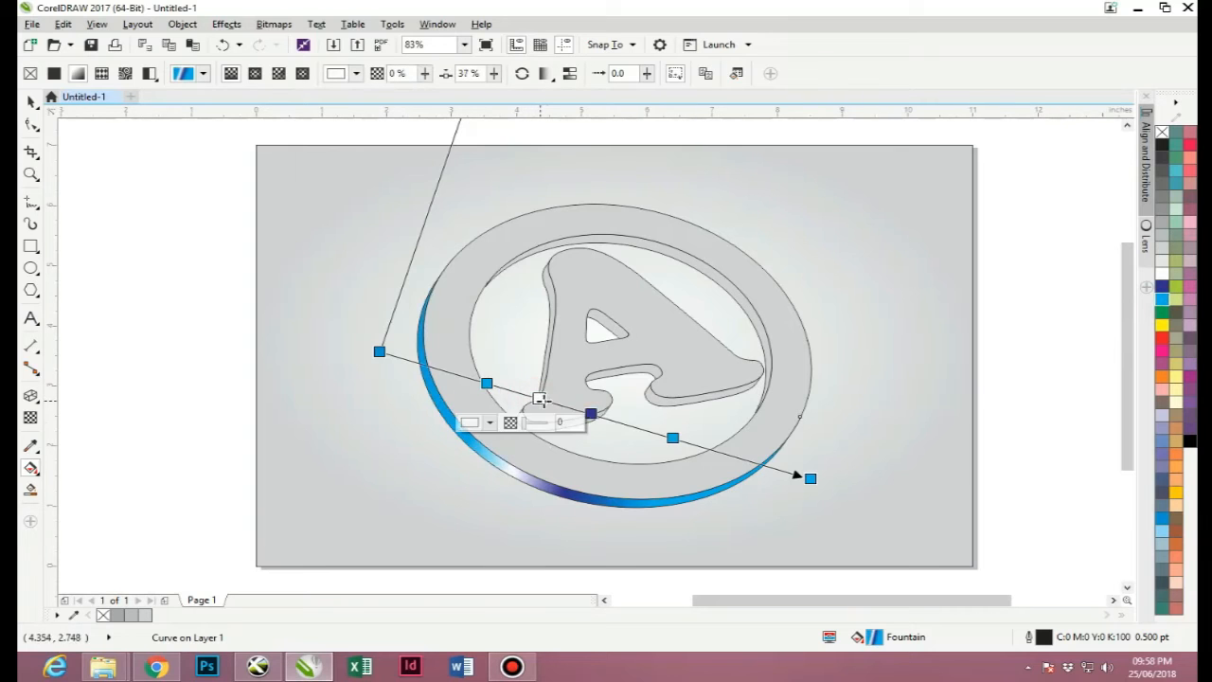
pyautogui.click(31, 102)
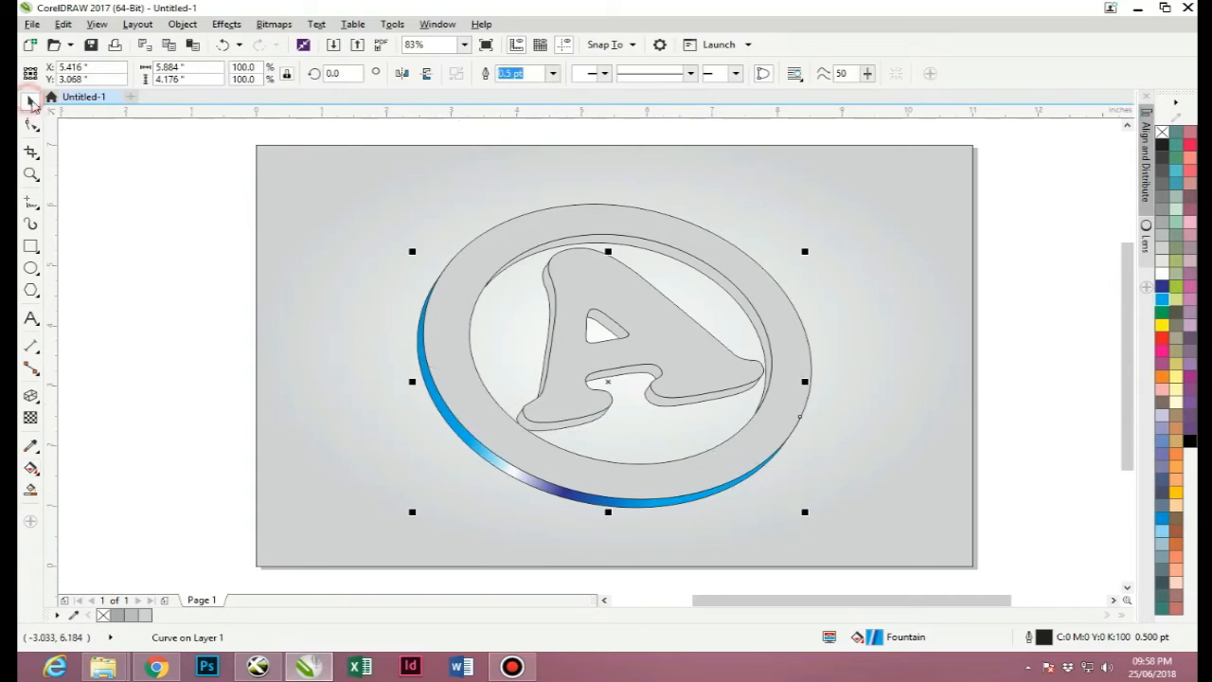
# Step: Copy the gradient fill from the ring's outer side face to its inner side face
pyautogui.click(180, 341)
pyautogui.click(497, 463)
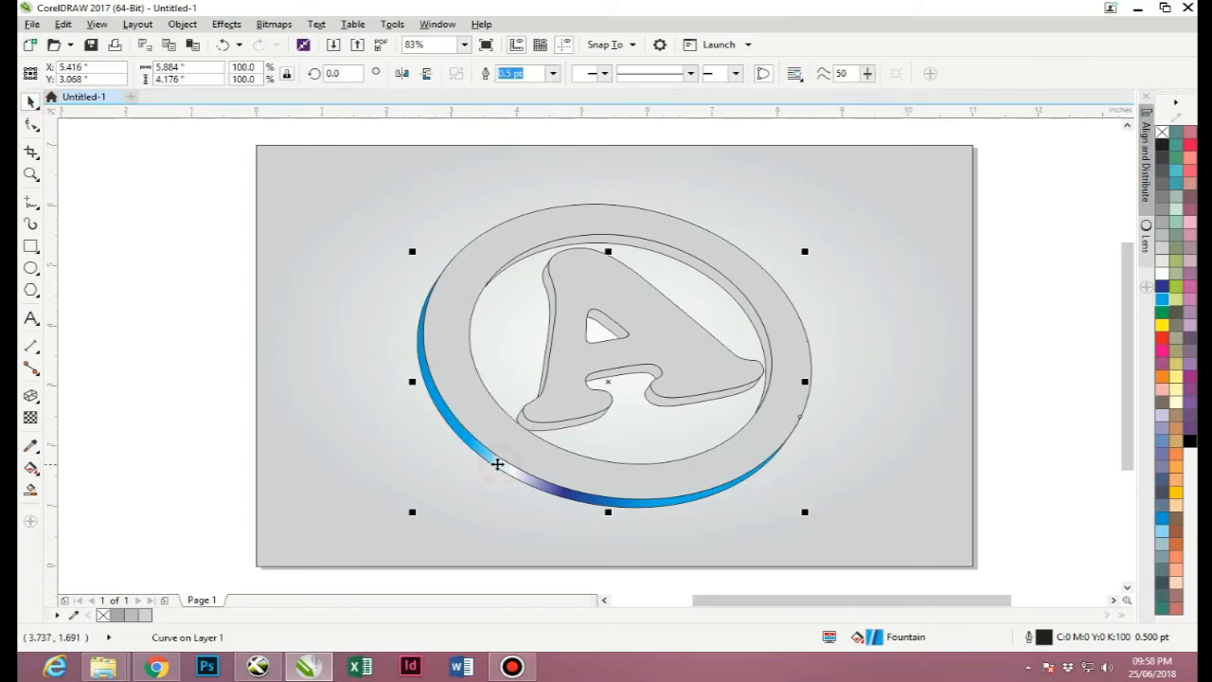
pyautogui.click(598, 242)
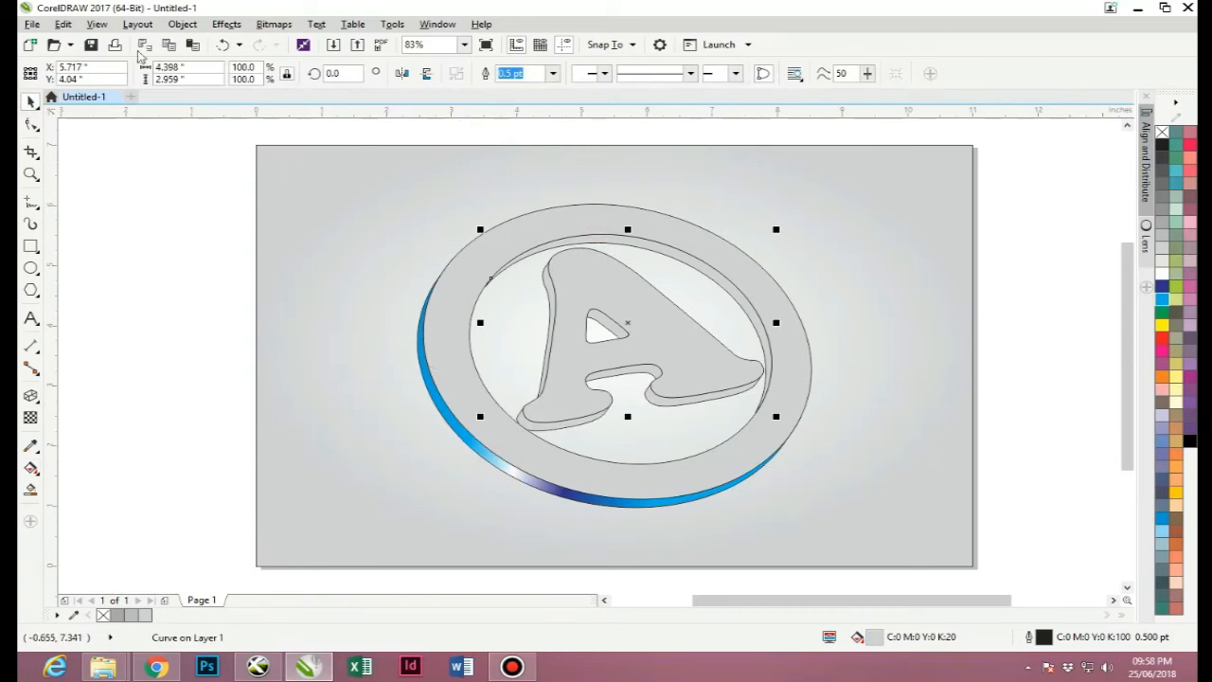
pyautogui.click(62, 25)
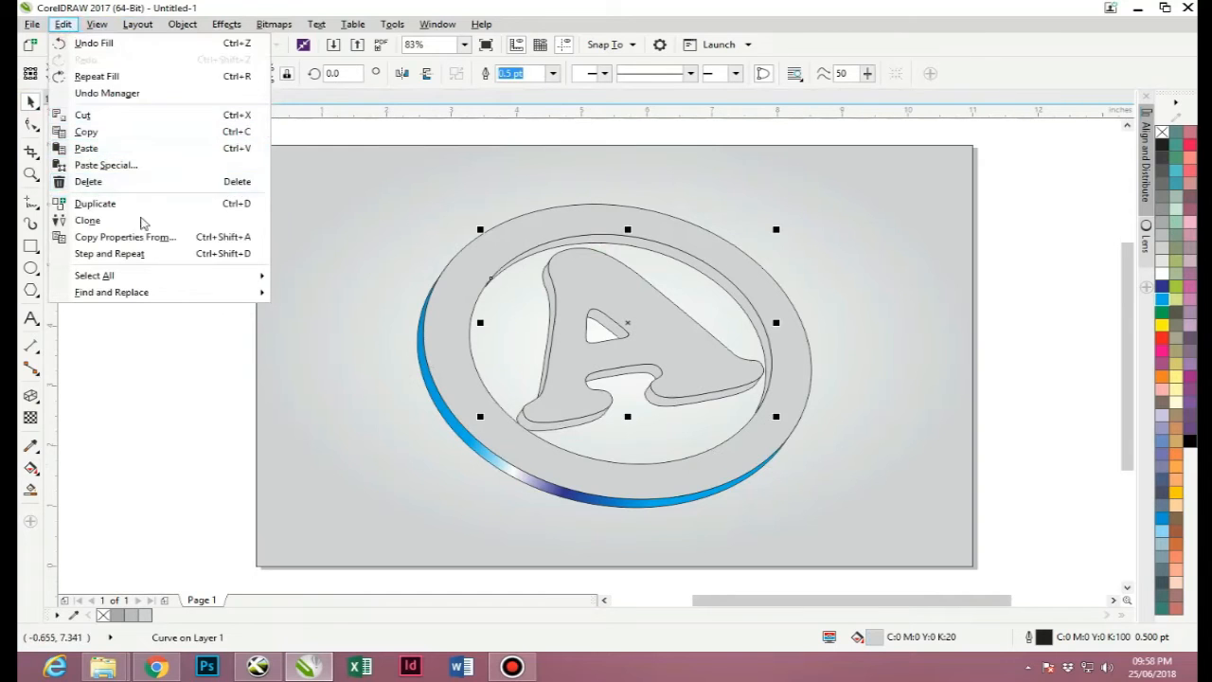
pyautogui.click(130, 238)
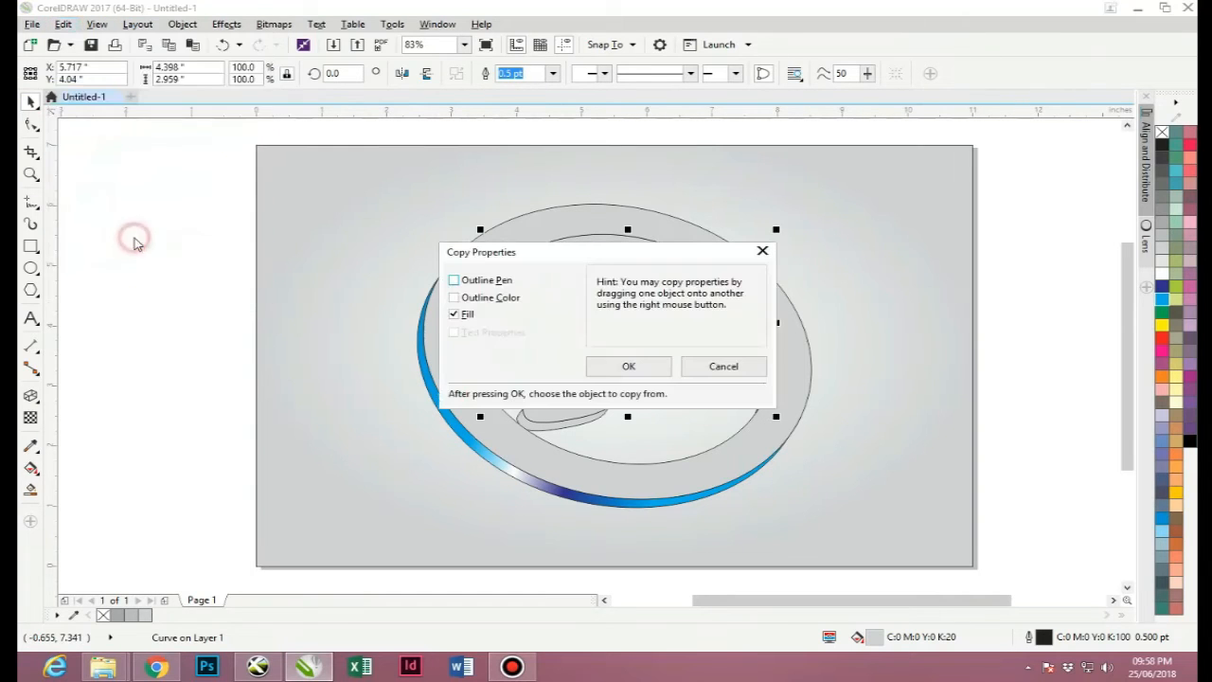
pyautogui.click(598, 365)
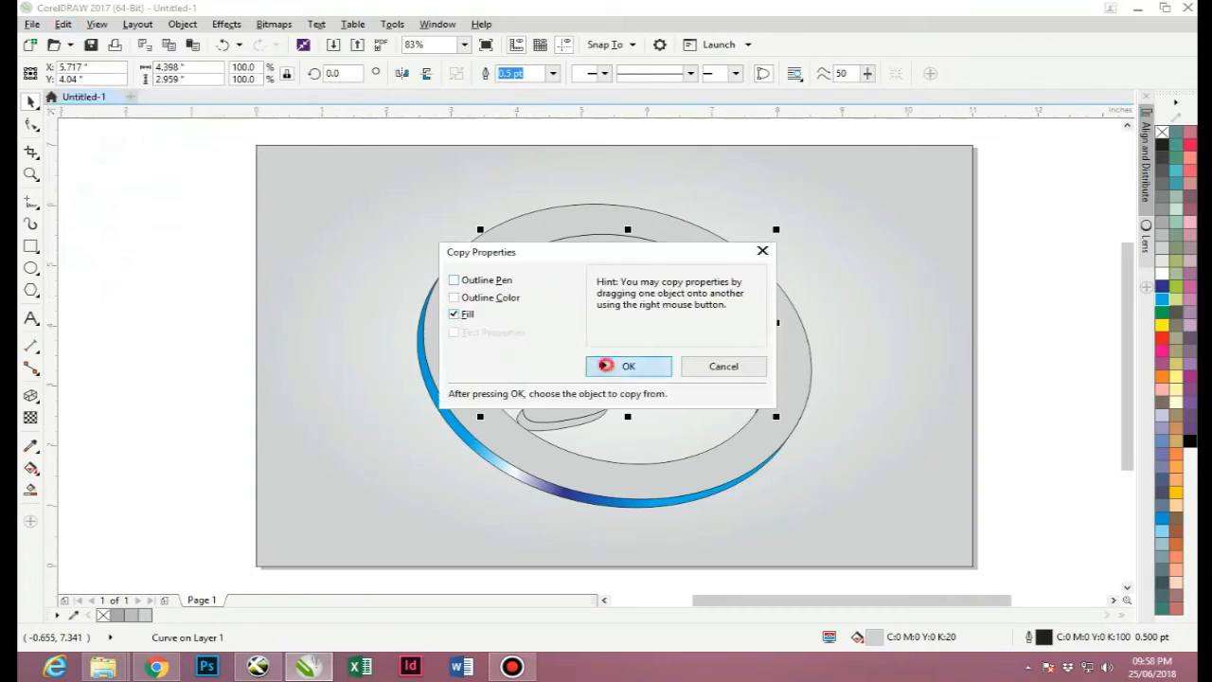
pyautogui.click(511, 471)
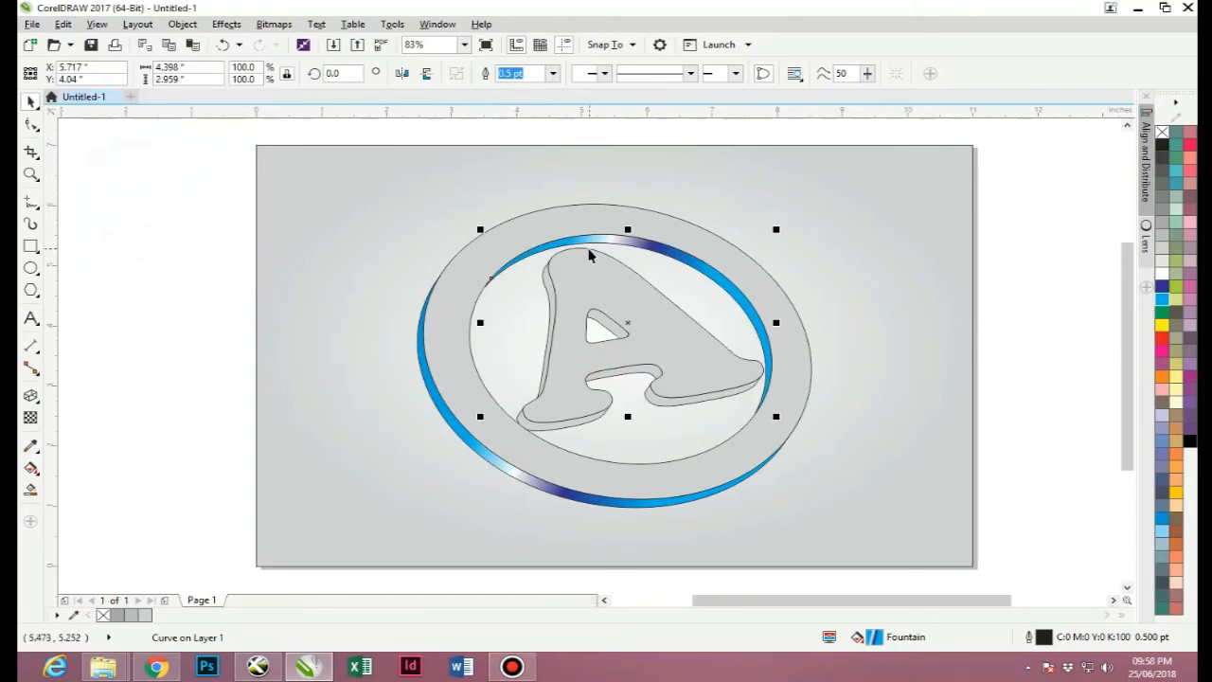
# Step: Copy the ring's outer side gradient fill to the side face along the A's left stem
pyautogui.click(549, 275)
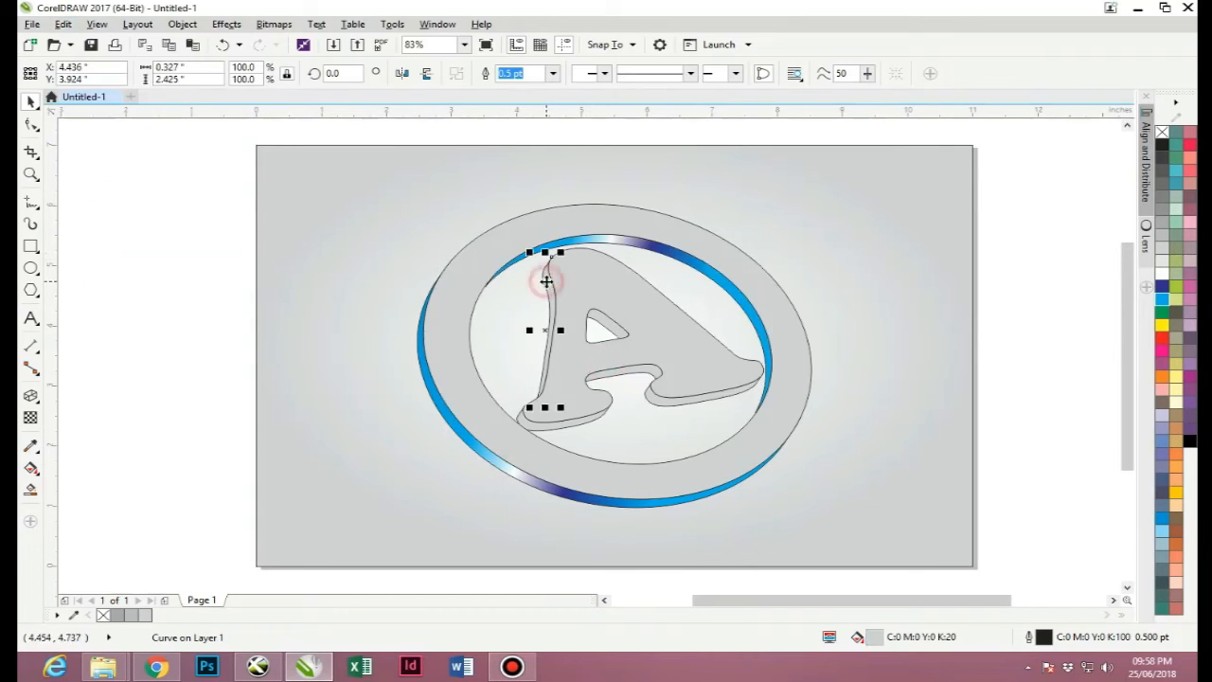
pyautogui.click(63, 24)
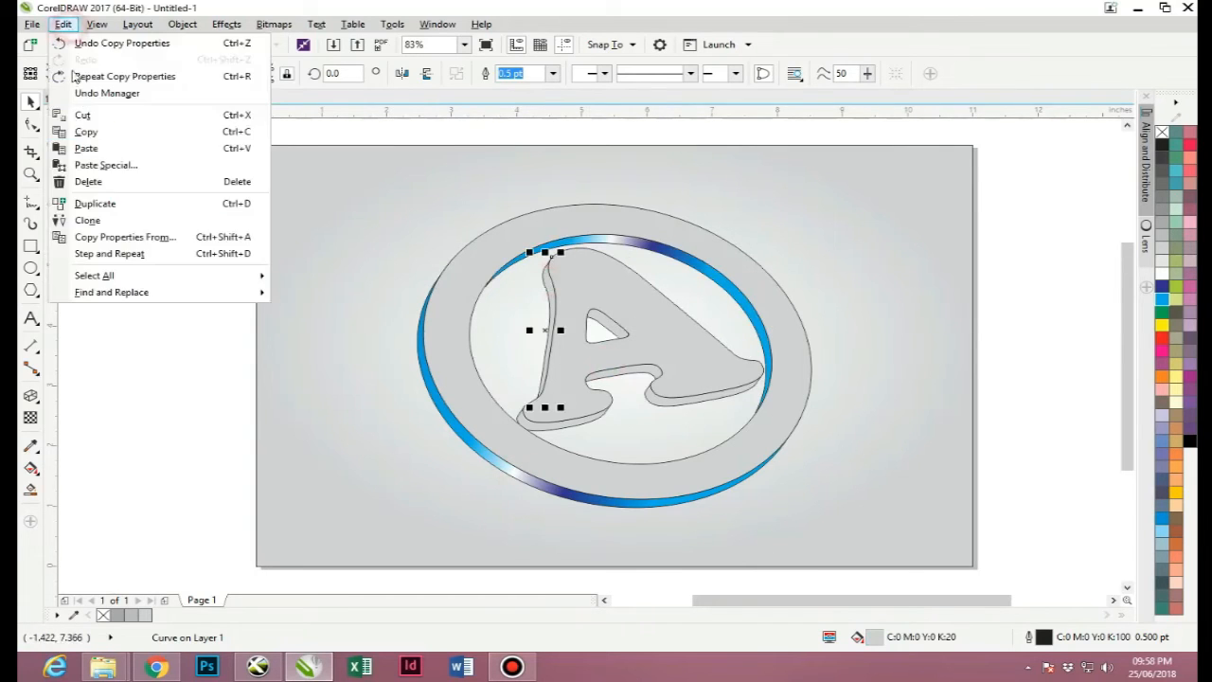
pyautogui.click(139, 239)
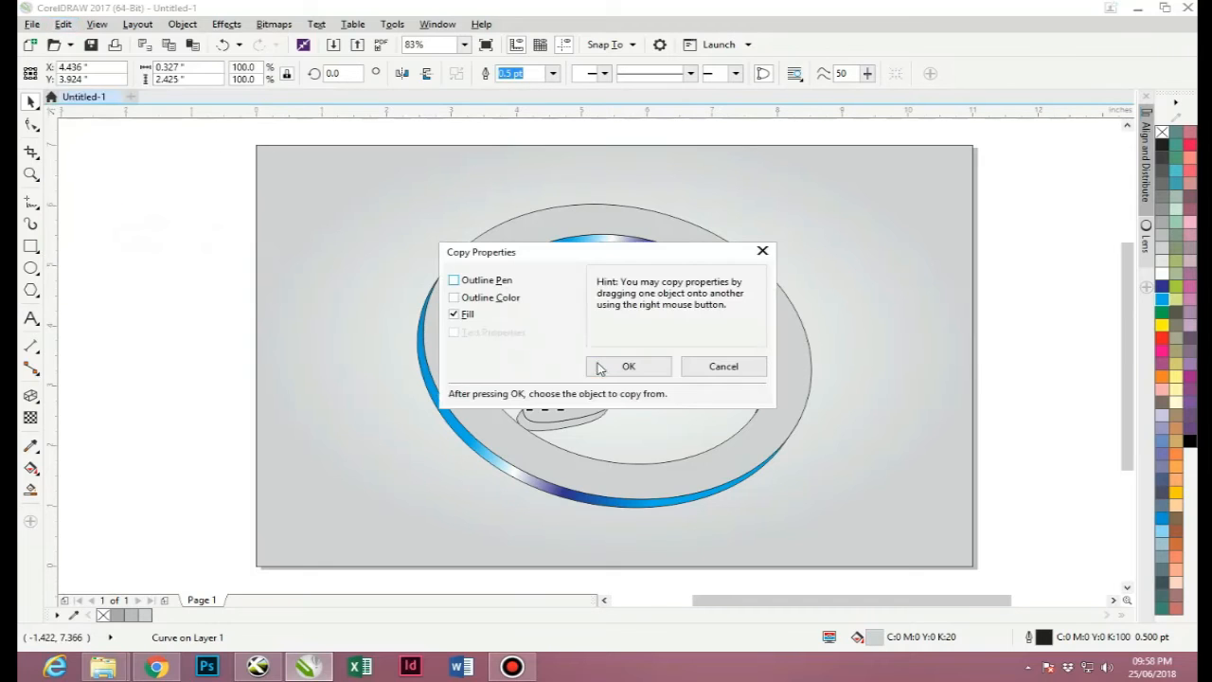
pyautogui.click(628, 366)
pyautogui.click(430, 401)
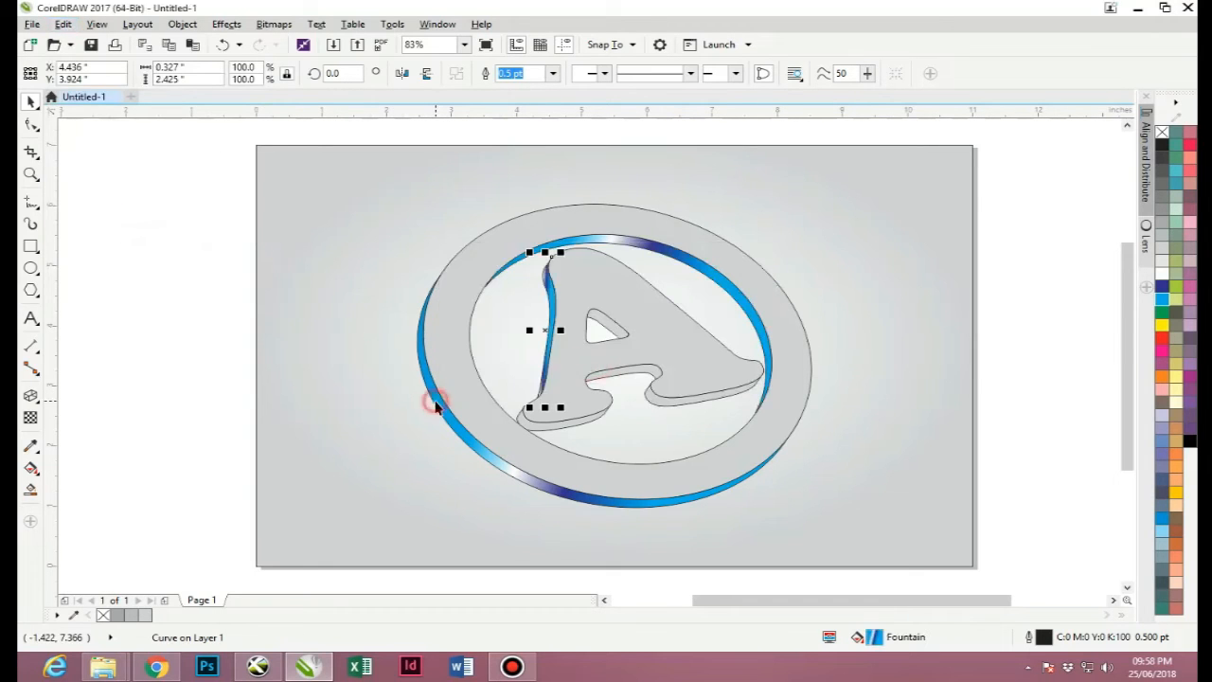
# Step: Copy the ring's outer side gradient fill to the side face inside the A's triangular opening
pyautogui.click(603, 331)
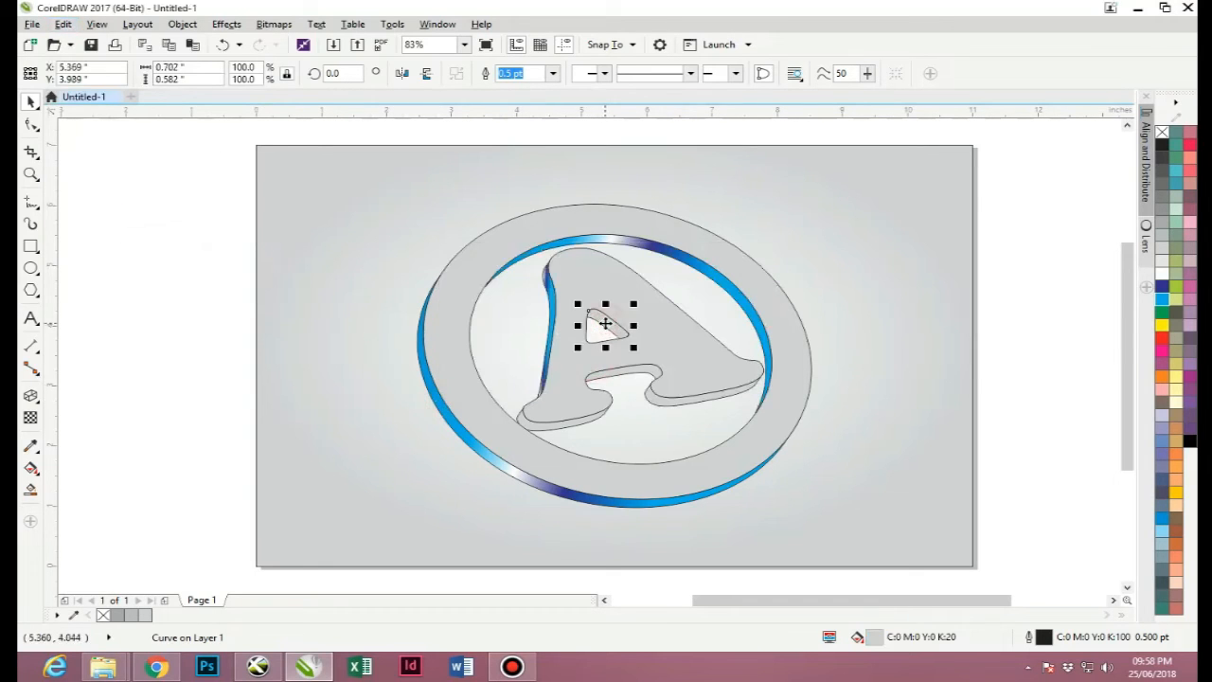
pyautogui.click(63, 24)
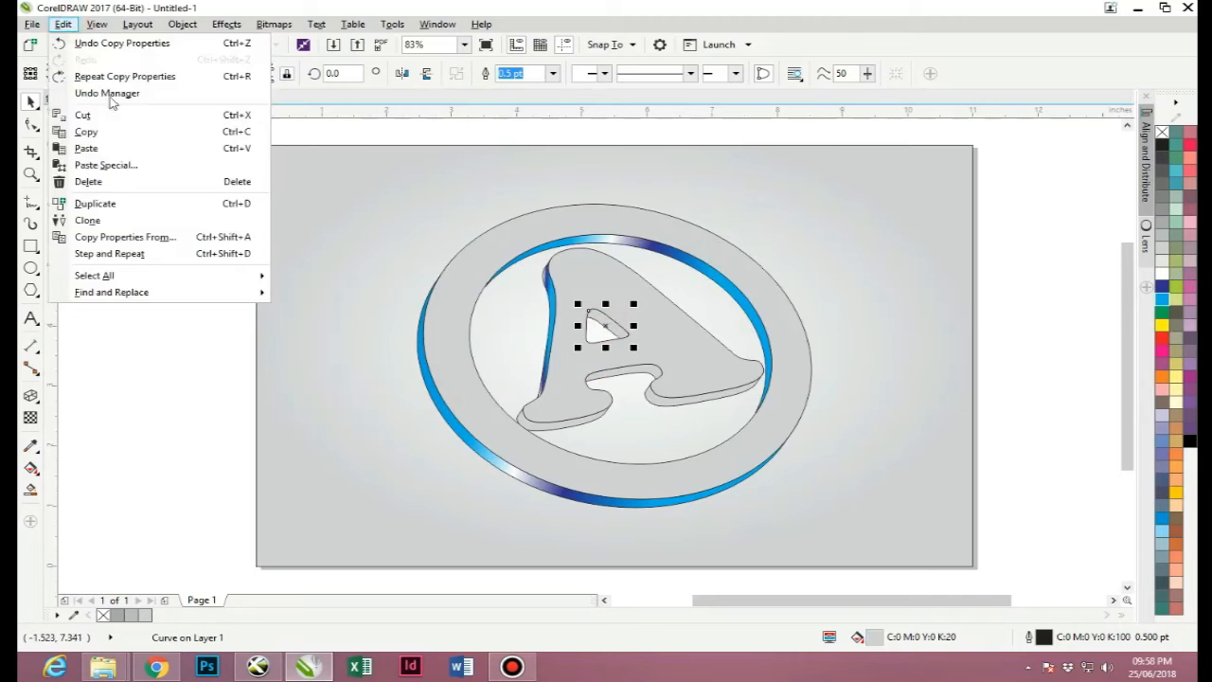
pyautogui.click(124, 238)
pyautogui.click(610, 367)
pyautogui.click(528, 483)
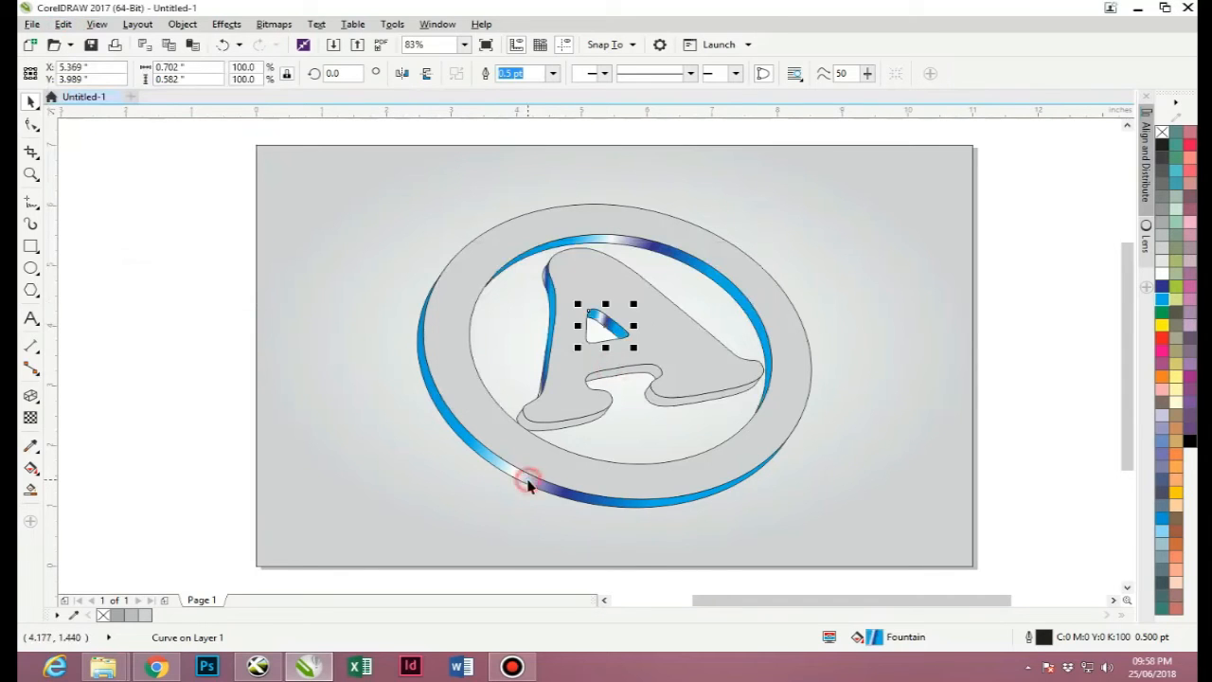
# Step: Copy the ring's outer side gradient fill to the side face under the A's left foot
pyautogui.click(558, 422)
pyautogui.click(64, 23)
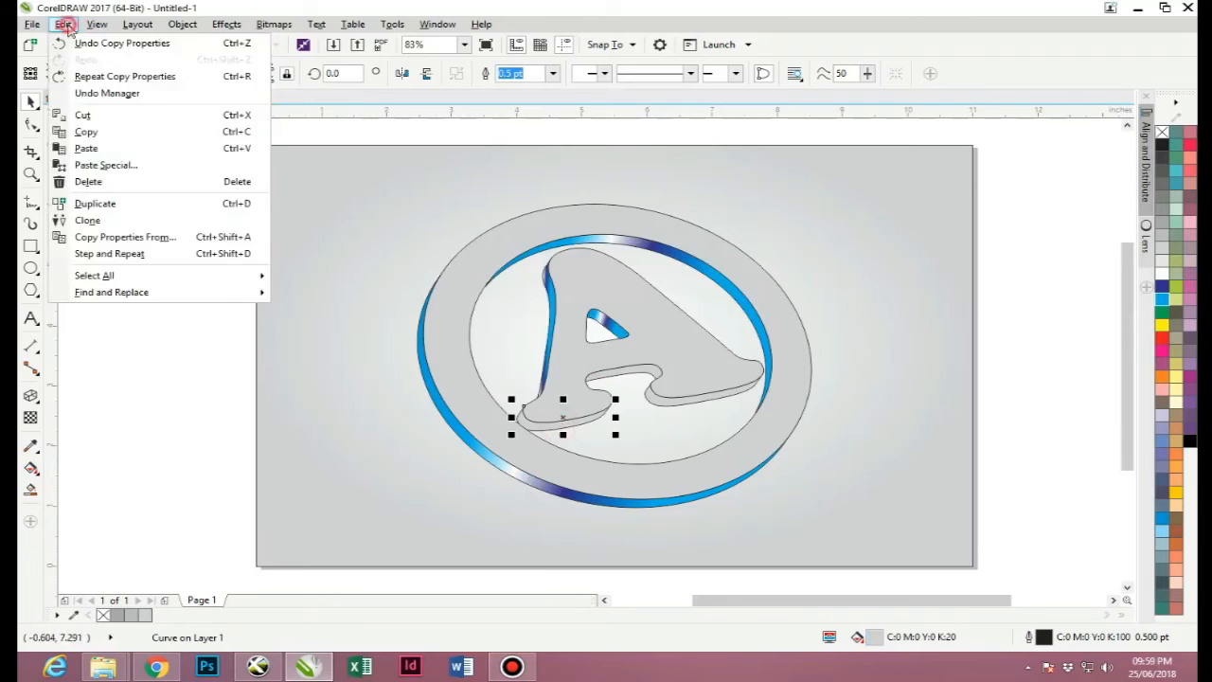
pyautogui.click(120, 238)
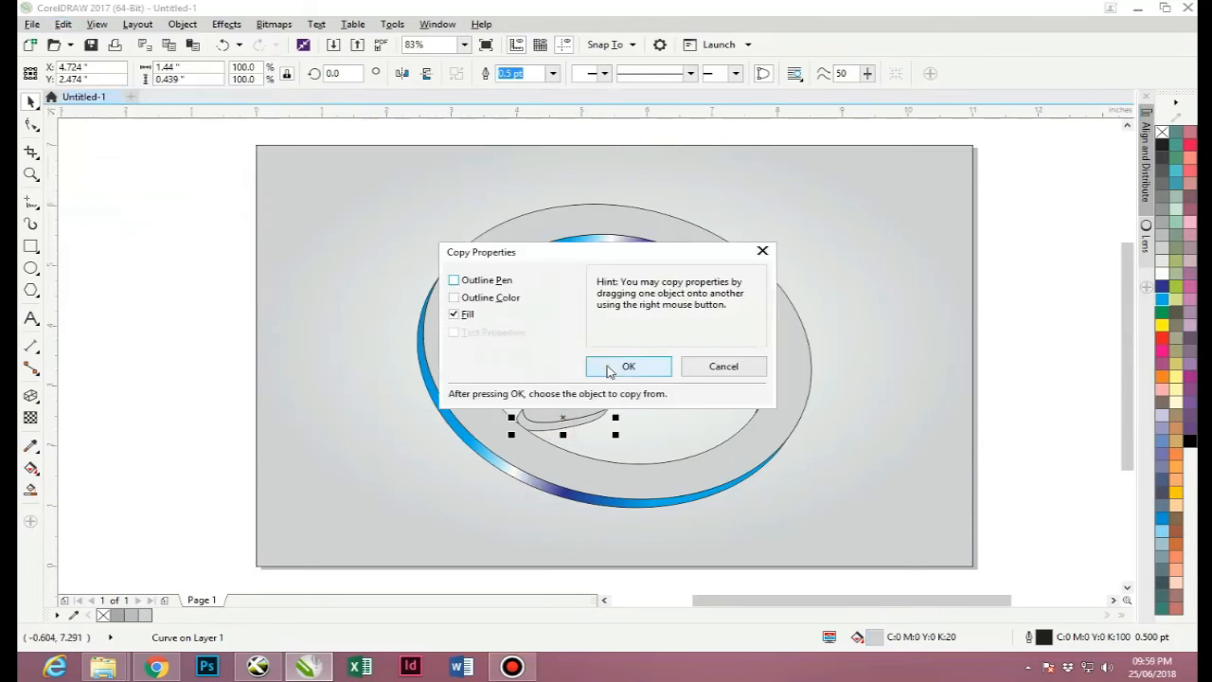
pyautogui.click(625, 365)
pyautogui.click(534, 485)
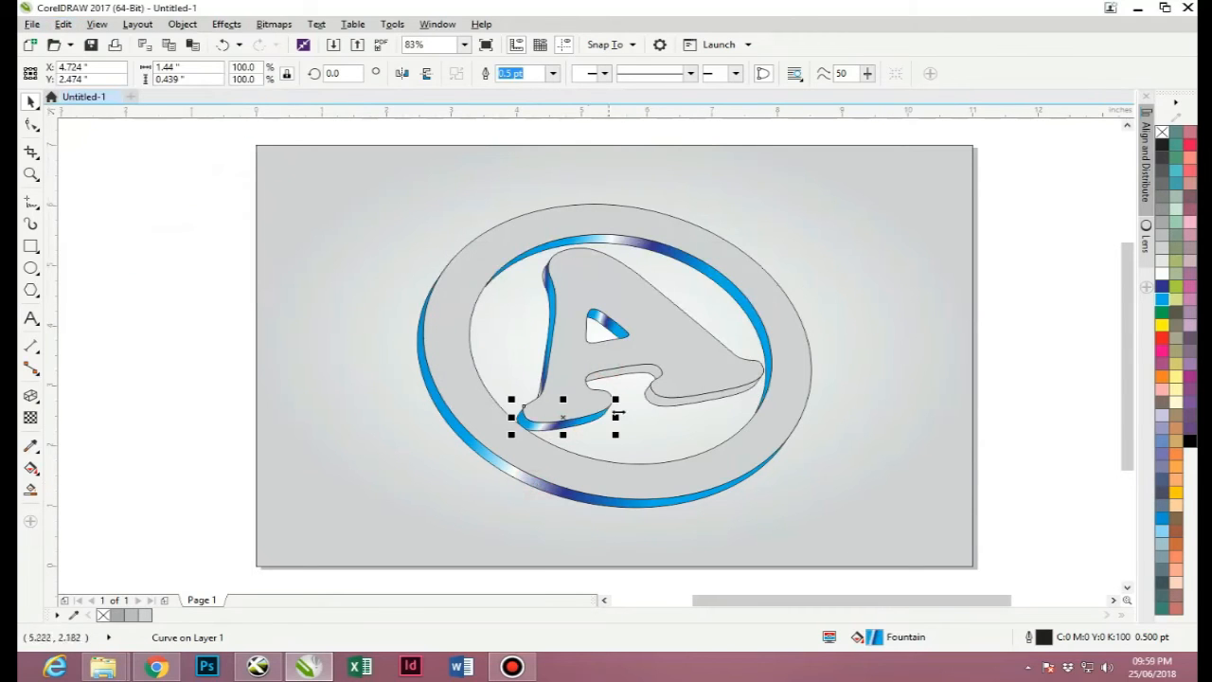
# Step: Copy the left foot's gradient fill to the side face under the A's crossbar
pyautogui.click(624, 379)
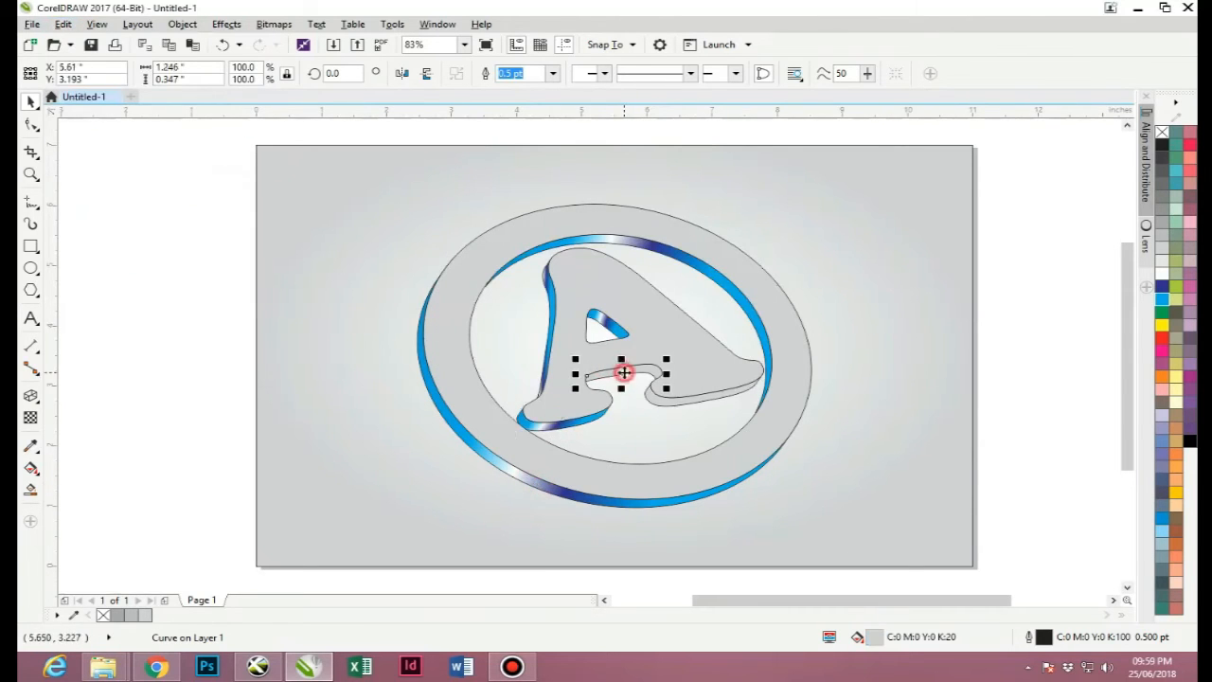
pyautogui.click(65, 24)
pyautogui.click(120, 236)
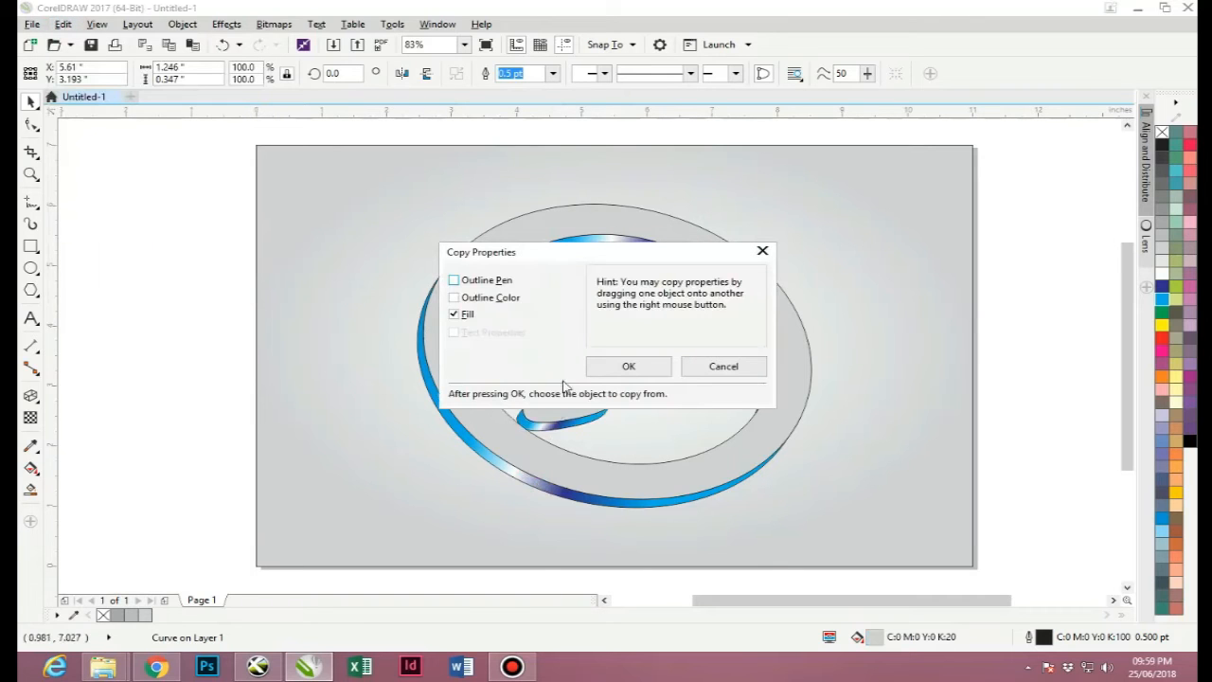
pyautogui.click(591, 369)
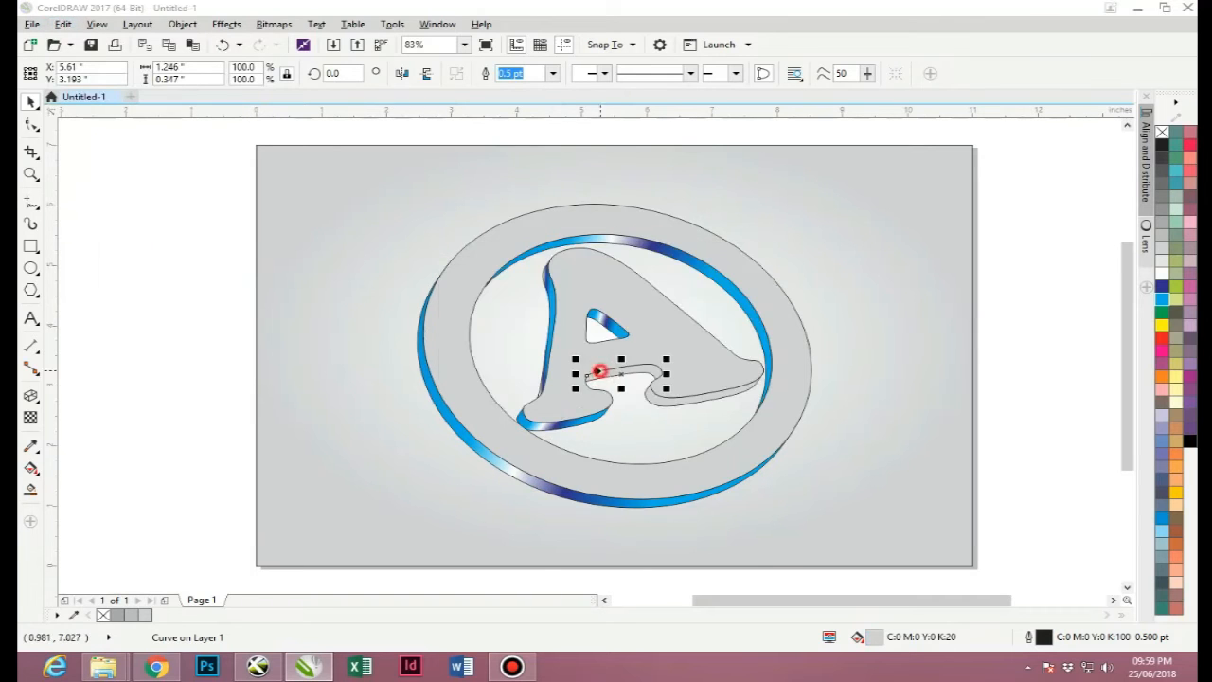
pyautogui.click(548, 426)
# Step: Copy the left foot's gradient fill to the side face under the A's right foot
pyautogui.click(674, 409)
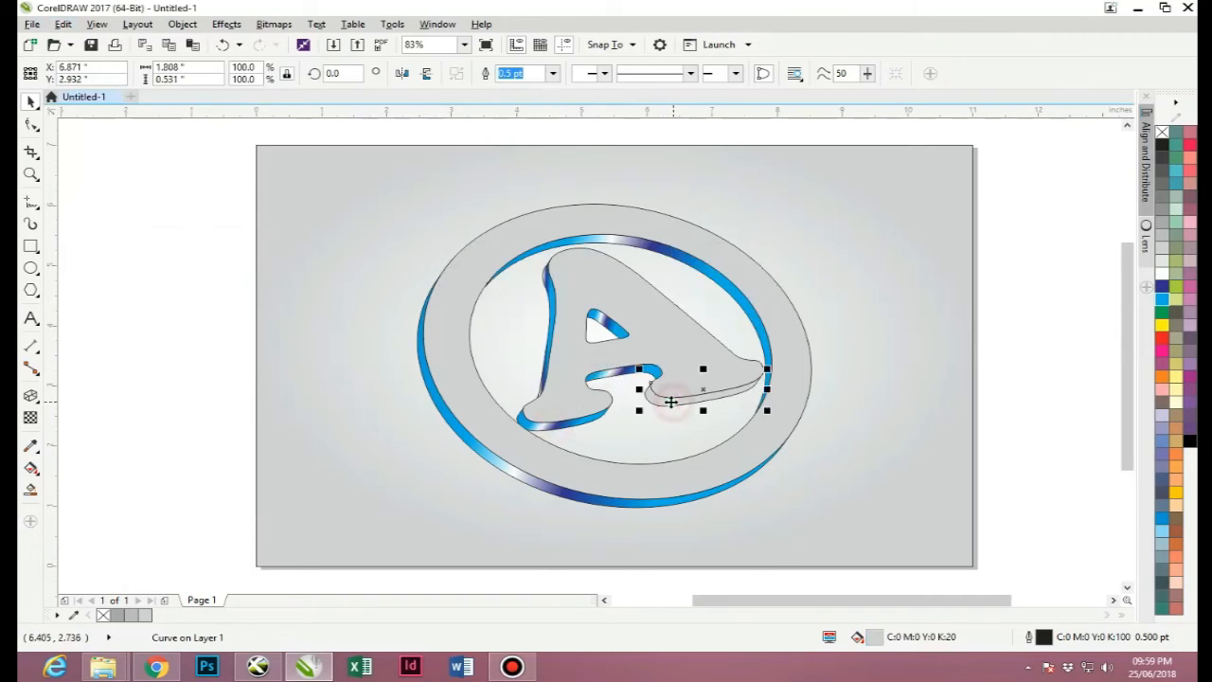
pyautogui.click(62, 24)
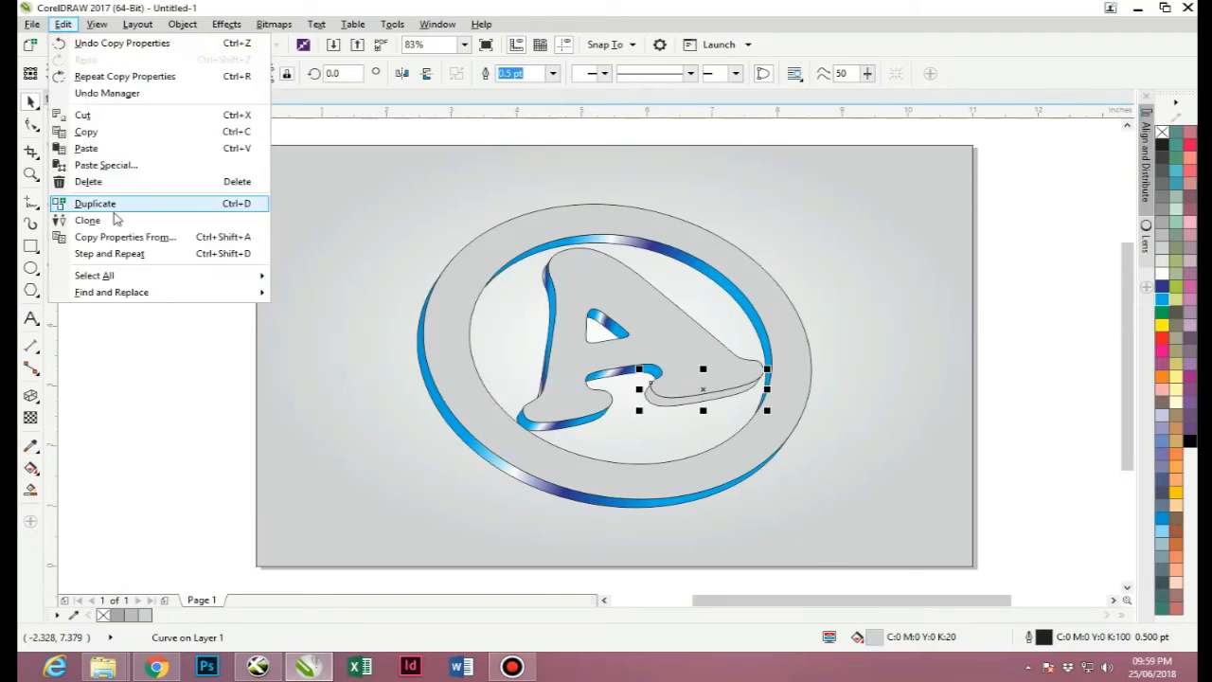
pyautogui.click(120, 237)
pyautogui.click(600, 367)
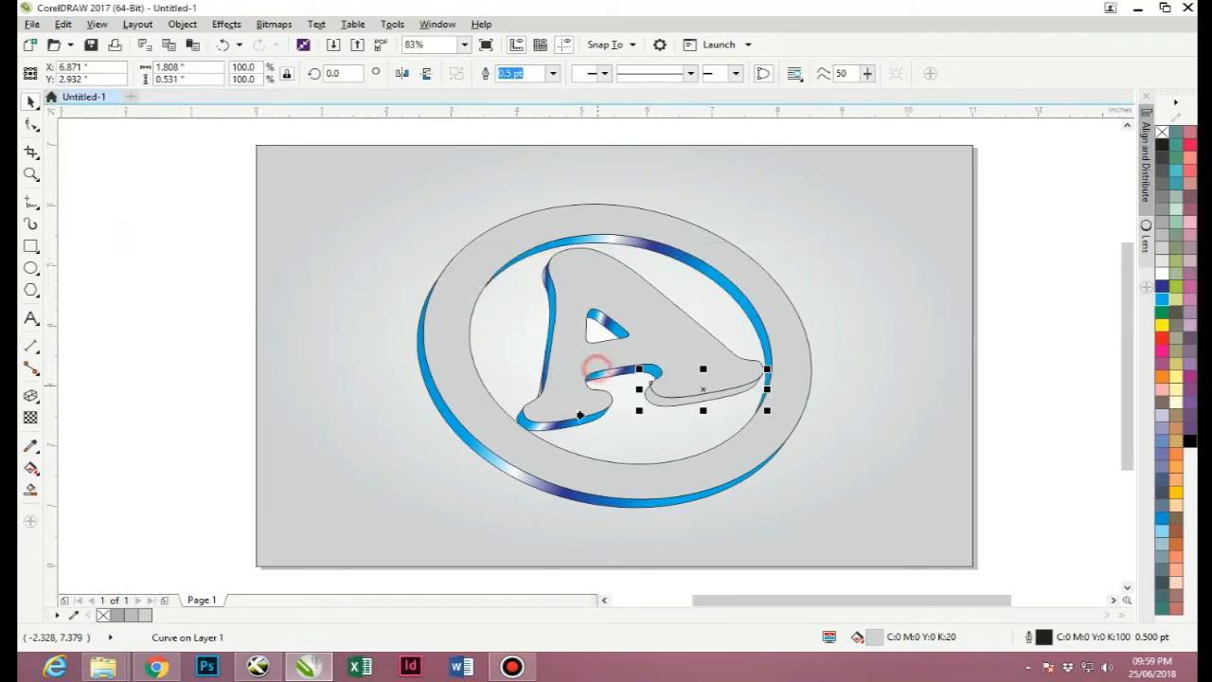
pyautogui.click(568, 420)
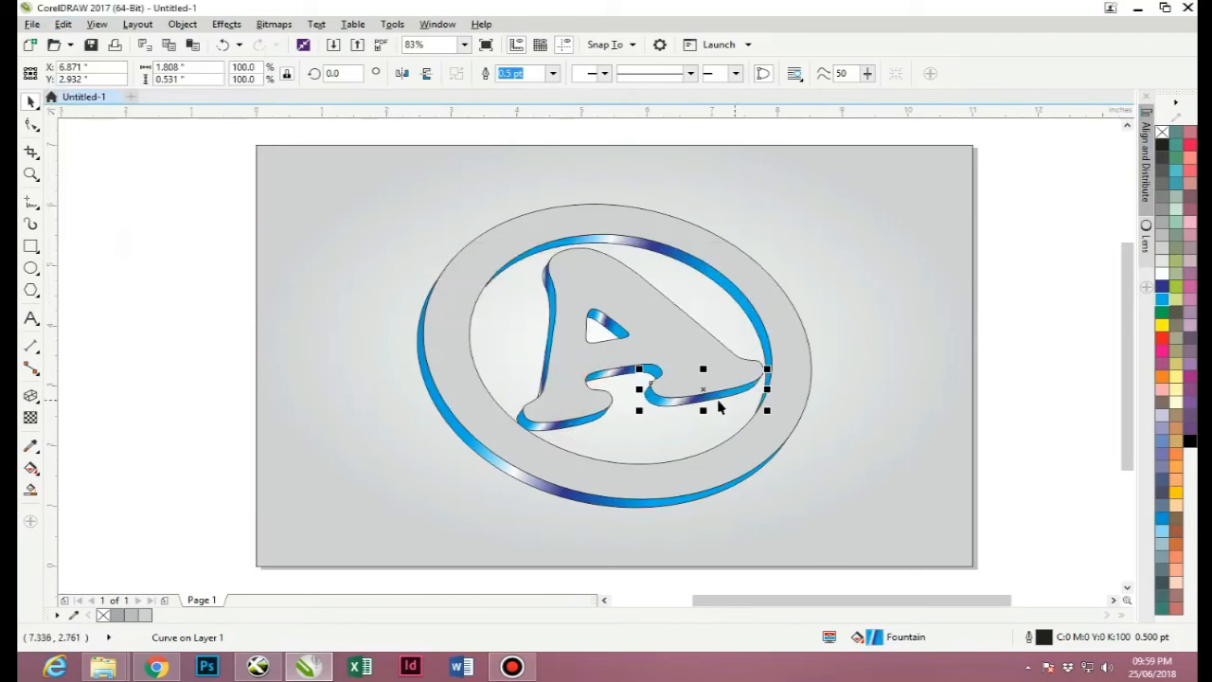
# Step: Remove the outlines from all emblem pieces, the ring and letter faces included
pyautogui.moveTo(175, 184); pyautogui.dragTo(864, 540)
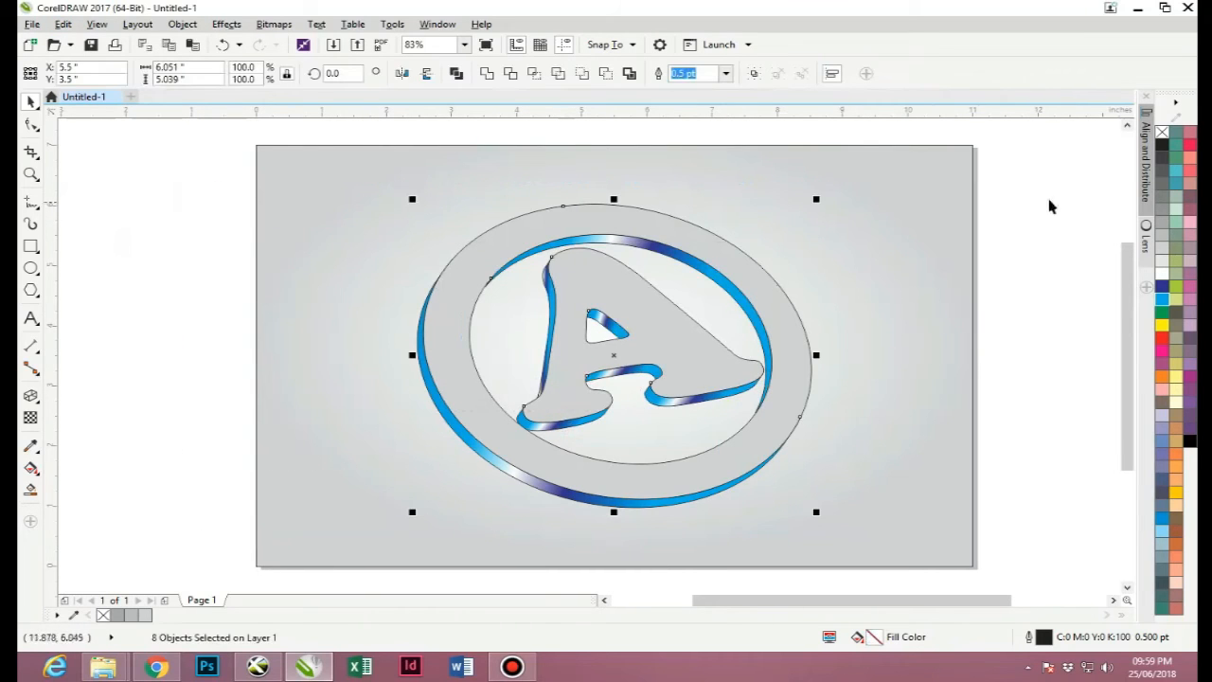
pyautogui.rightClick(1163, 132)
pyautogui.click(1051, 289)
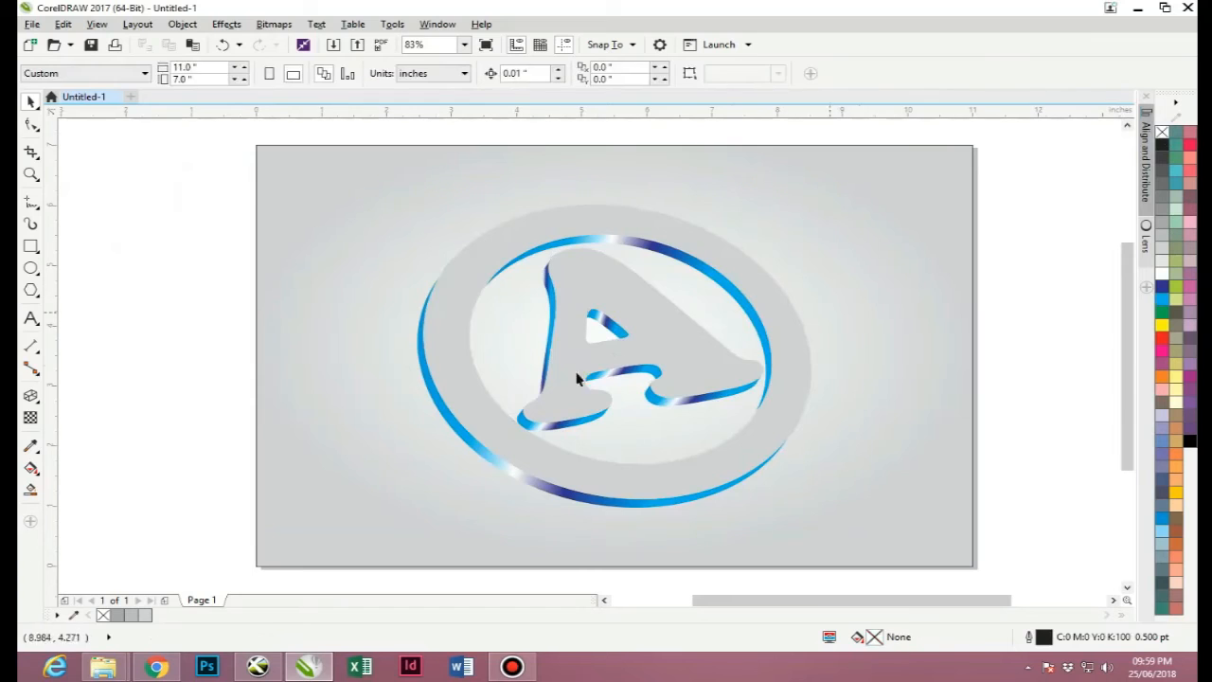
pyautogui.click(648, 320)
pyautogui.click(1038, 346)
pyautogui.click(692, 373)
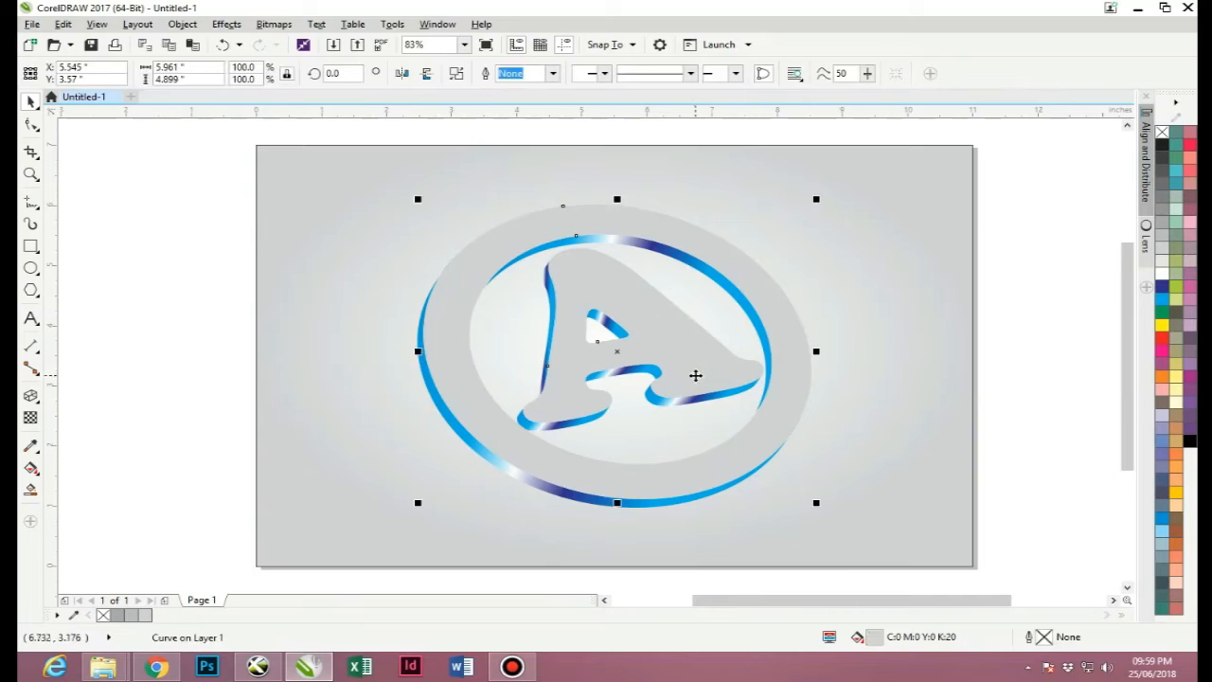
pyautogui.click(92, 315)
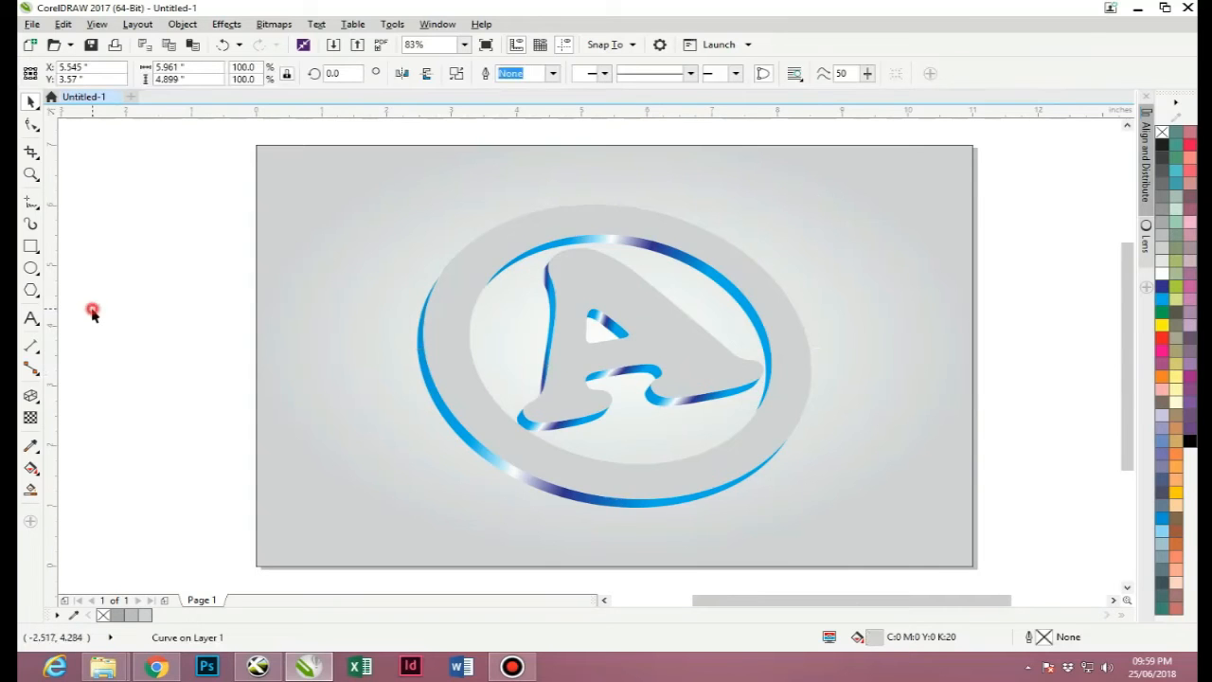
# Step: Add a drop shadow to the ring's outer side face, cast upward from its bottom edge at about 92 degrees
pyautogui.click(464, 451)
pyautogui.click(31, 397)
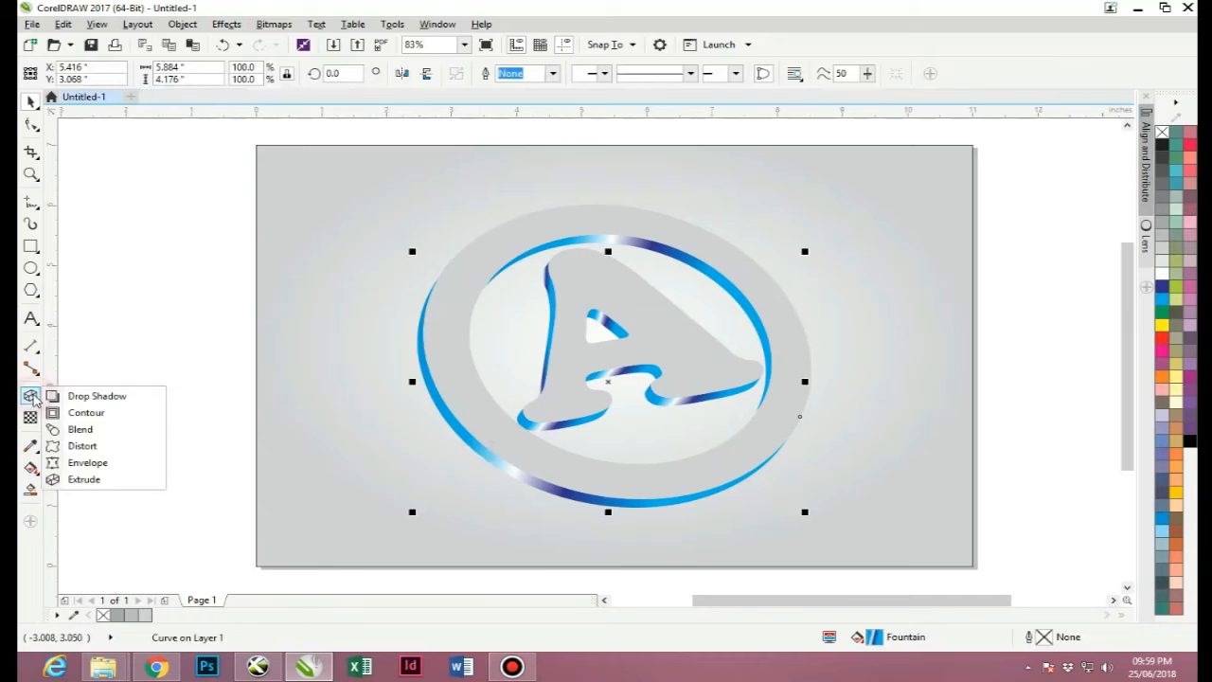
pyautogui.click(71, 395)
pyautogui.moveTo(569, 494); pyautogui.dragTo(602, 272)
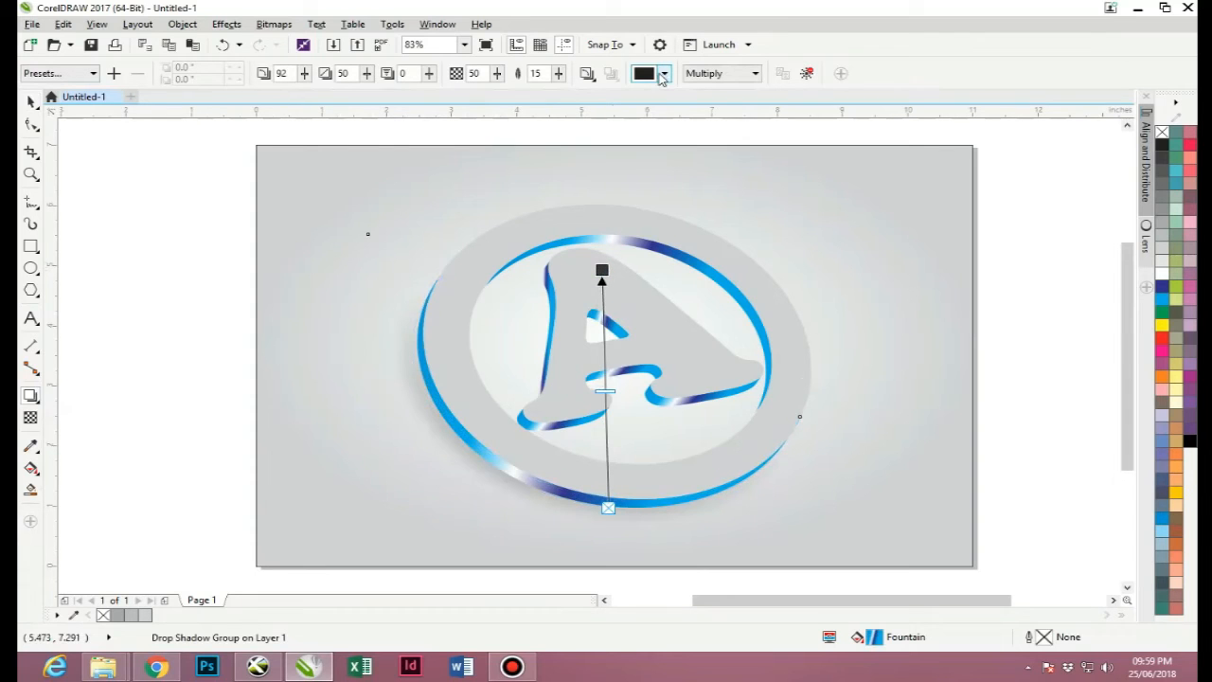
# Step: Set the drop shadow's colour to blue, C91 M78 Y0 K0
pyautogui.click(663, 74)
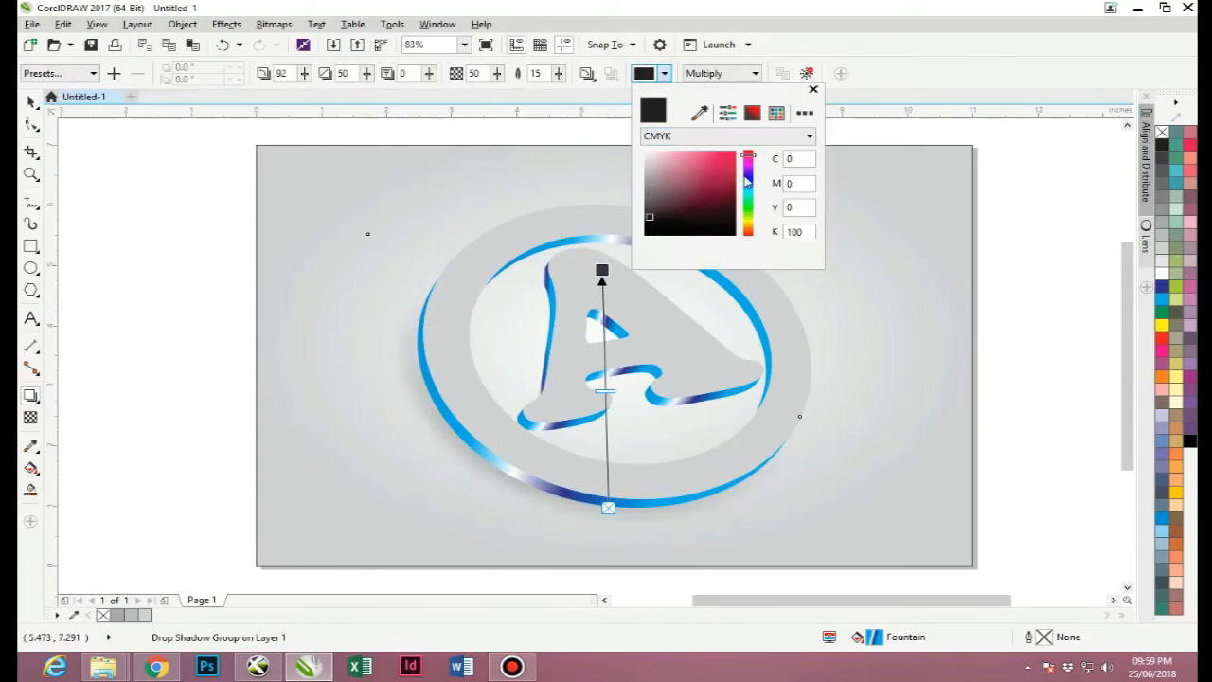
pyautogui.click(749, 180)
pyautogui.moveTo(721, 176); pyautogui.dragTo(731, 155)
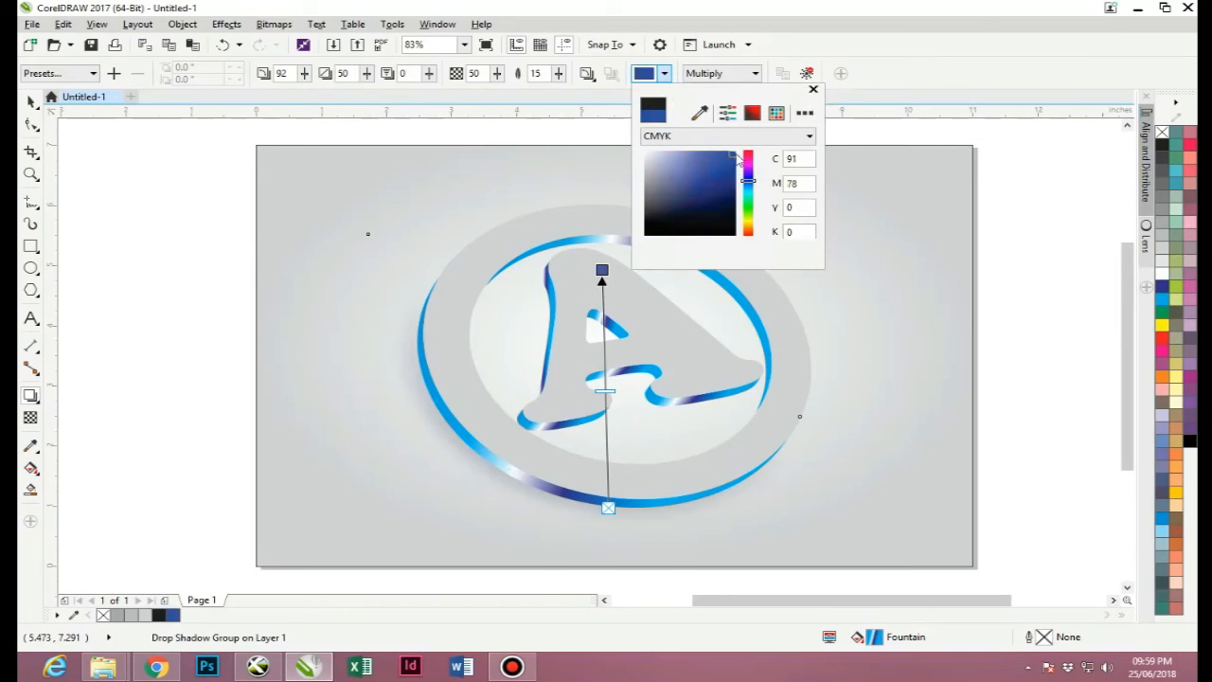
pyautogui.click(703, 115)
# Step: Set the shadow's merge mode to Normal and its opacity to 81, and deselect the object
pyautogui.click(755, 73)
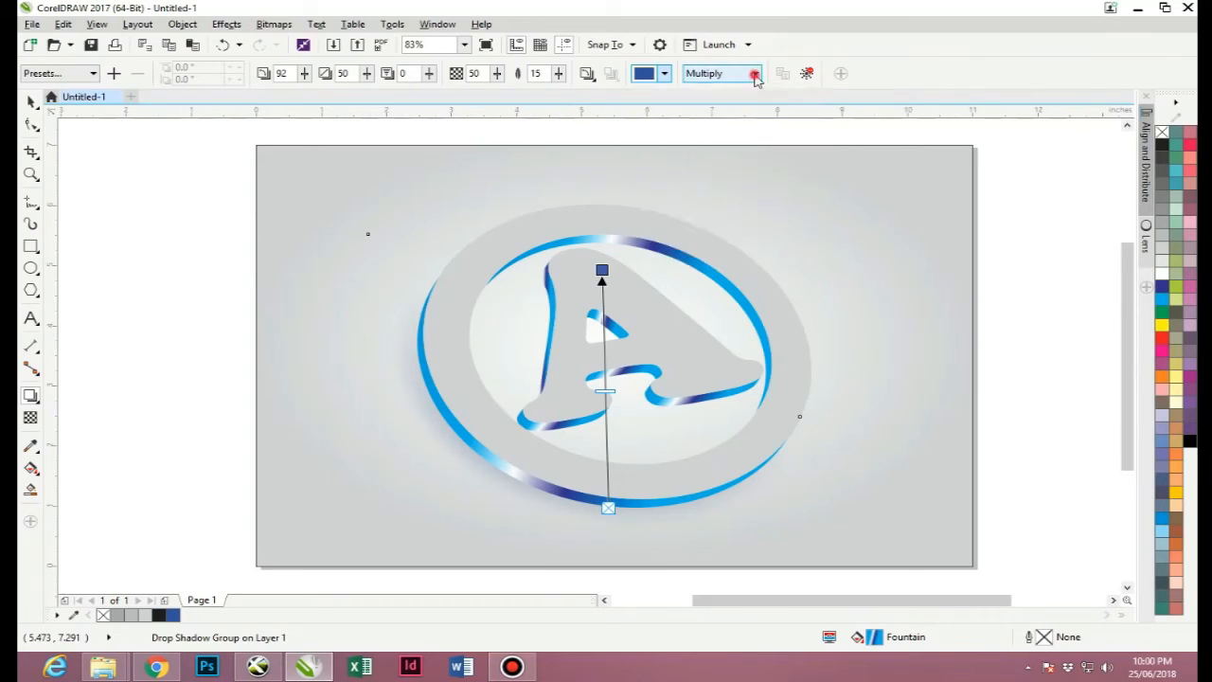
pyautogui.click(754, 73)
pyautogui.click(732, 91)
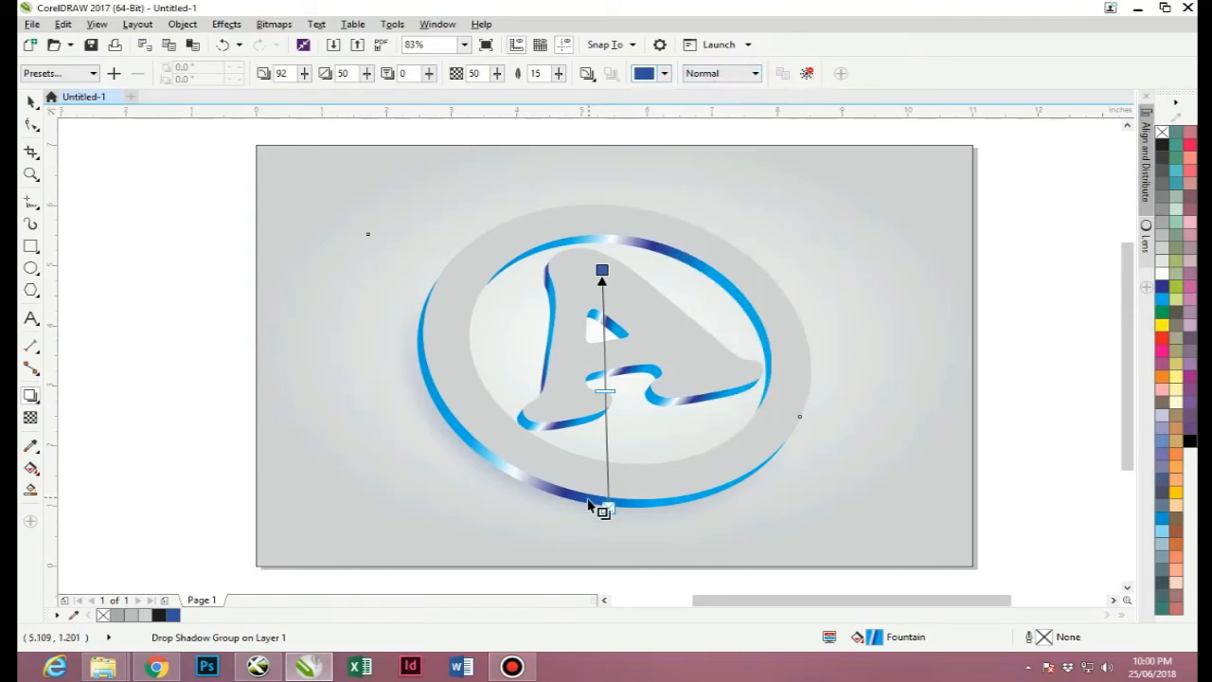
pyautogui.moveTo(605, 391); pyautogui.dragTo(608, 320)
pyautogui.hotkey('ctrl', 'z')
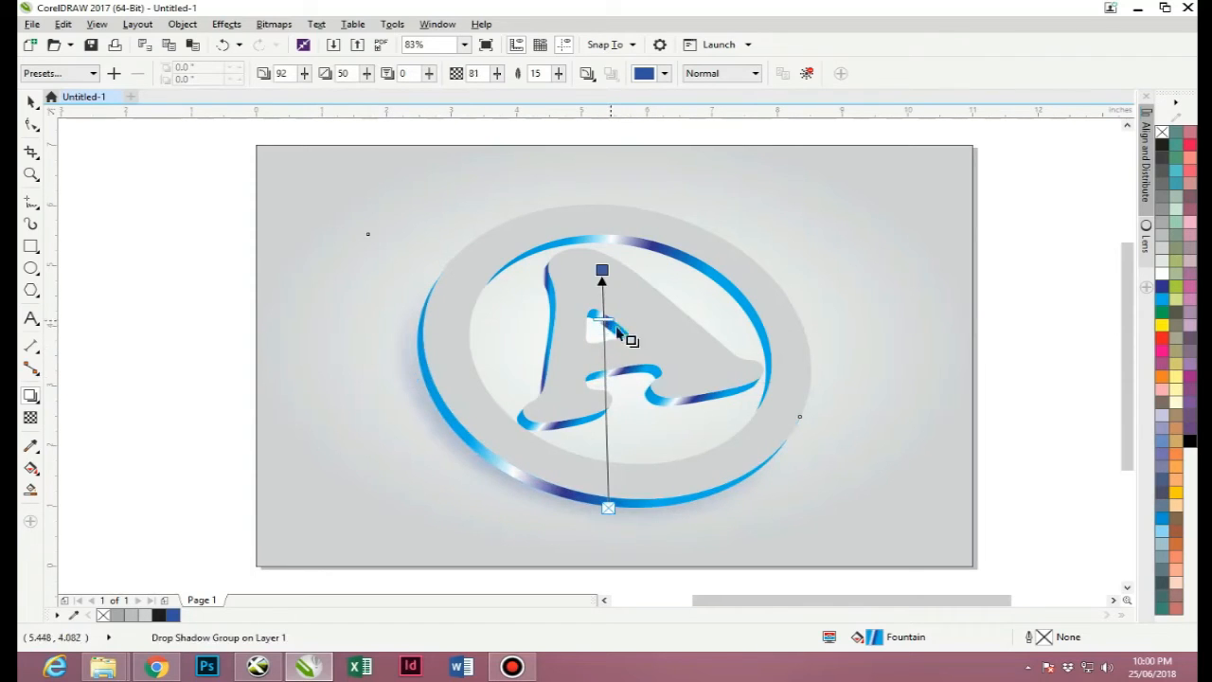
pyautogui.click(31, 101)
pyautogui.click(142, 265)
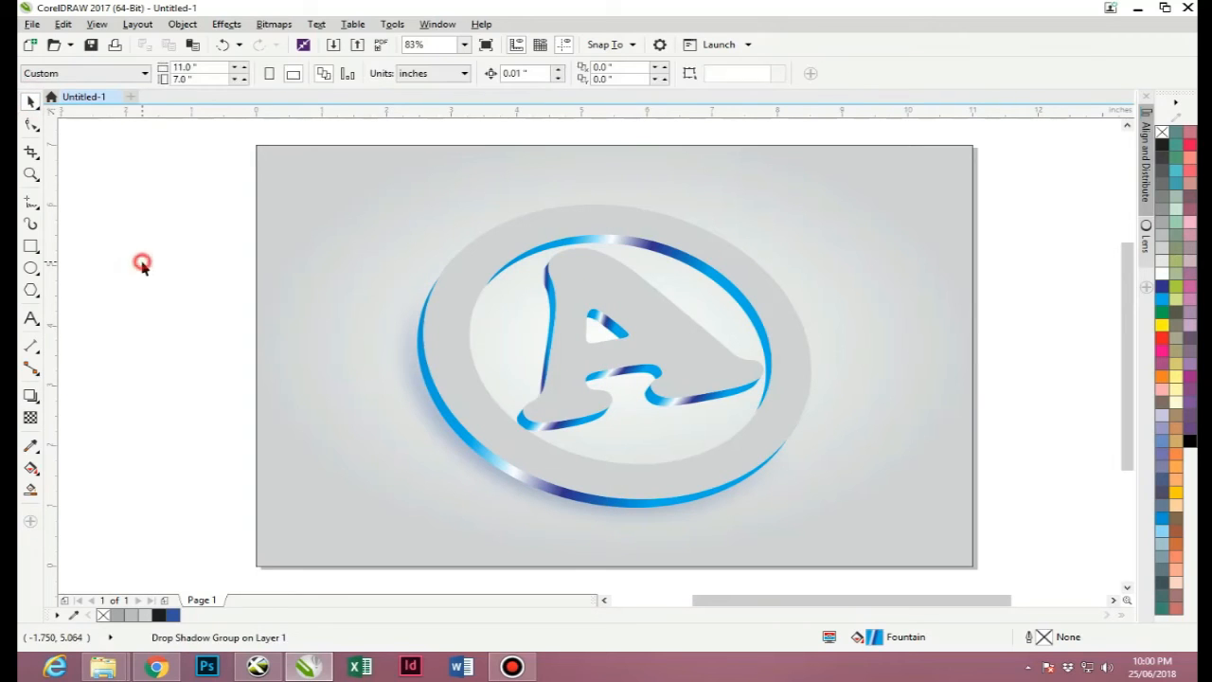
# Step: Draw an ellipse about 8.6 by 3.3 inches across the emblem's lower half and rotate it about 11.6 degrees
pyautogui.click(30, 268)
pyautogui.moveTo(379, 344)
pyautogui.mouseDown()
pyautogui.moveTo(727, 506)
pyautogui.moveTo(935, 528)
pyautogui.moveTo(937, 544)
pyautogui.mouseUp()
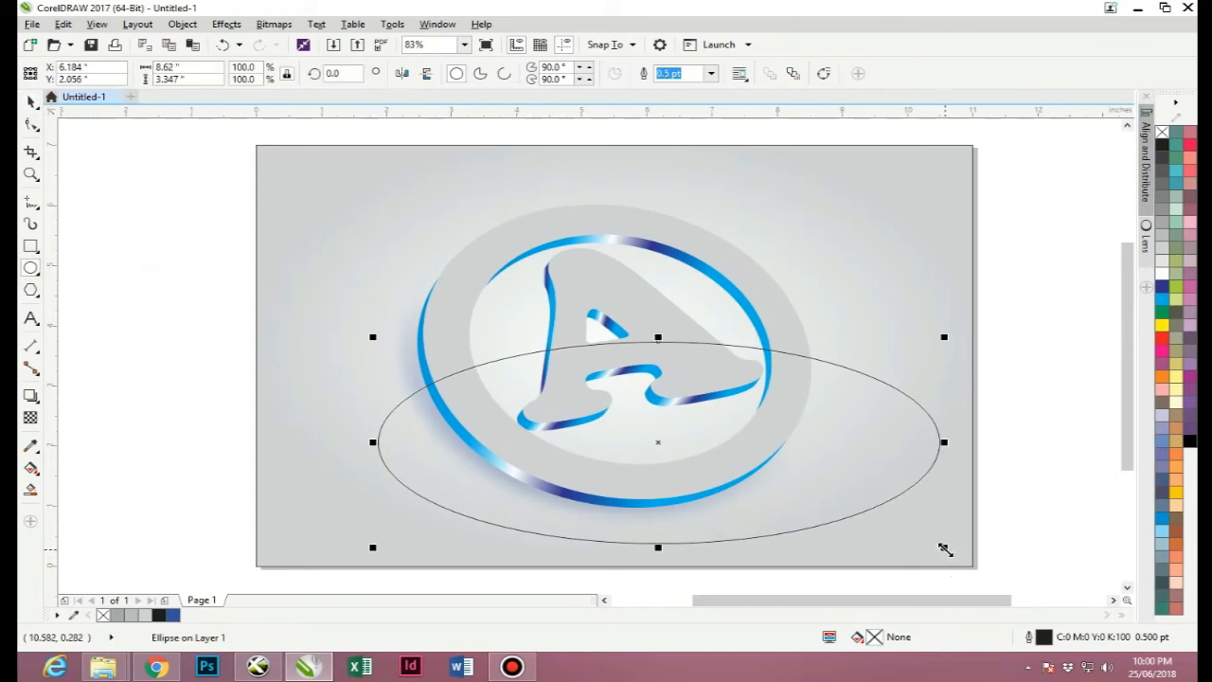
pyautogui.click(660, 441)
pyautogui.moveTo(950, 555); pyautogui.dragTo(936, 490)
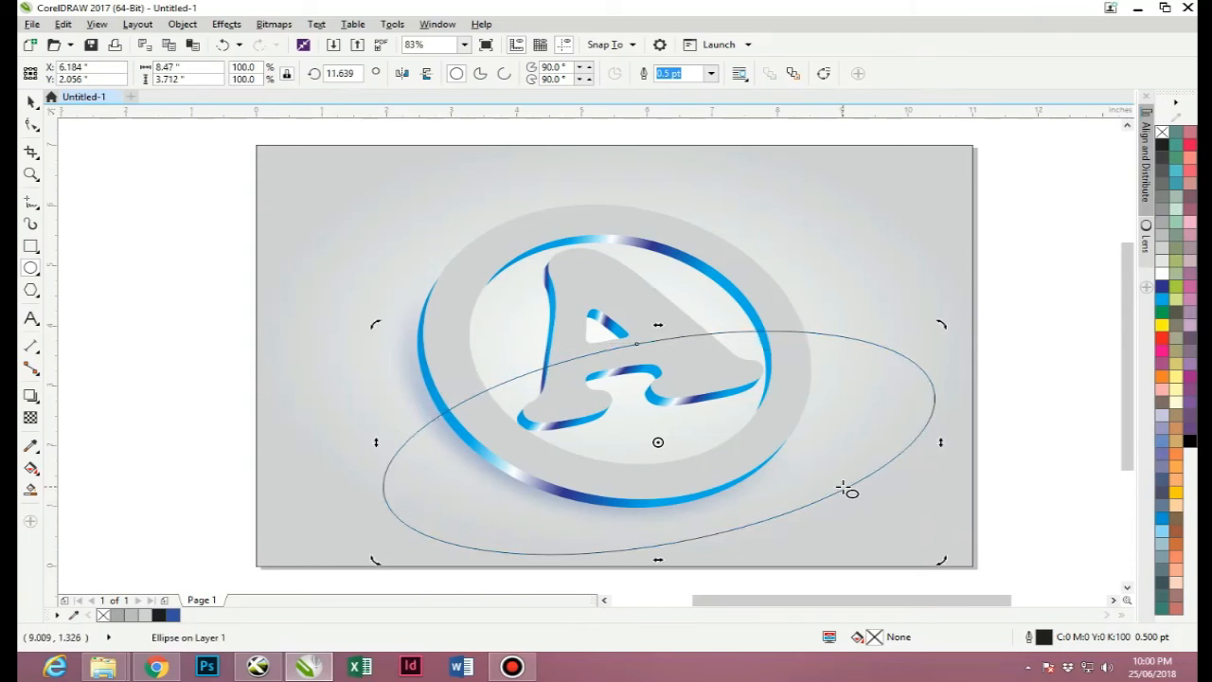
# Step: Move the tilted ellipse up about 0.4 inch over the emblem
pyautogui.click(683, 414)
pyautogui.click(30, 102)
pyautogui.click(237, 408)
pyautogui.click(620, 353)
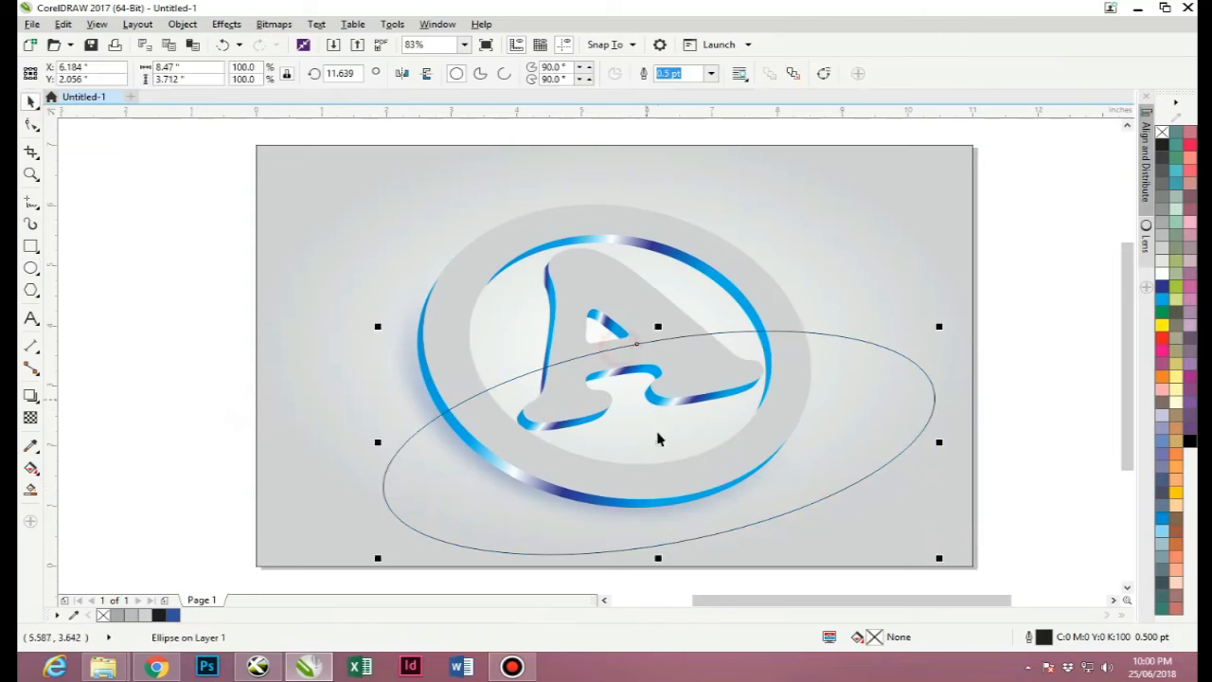
pyautogui.moveTo(657, 438)
pyautogui.mouseDown()
pyautogui.moveTo(652, 406)
pyautogui.moveTo(654, 417)
pyautogui.mouseUp()
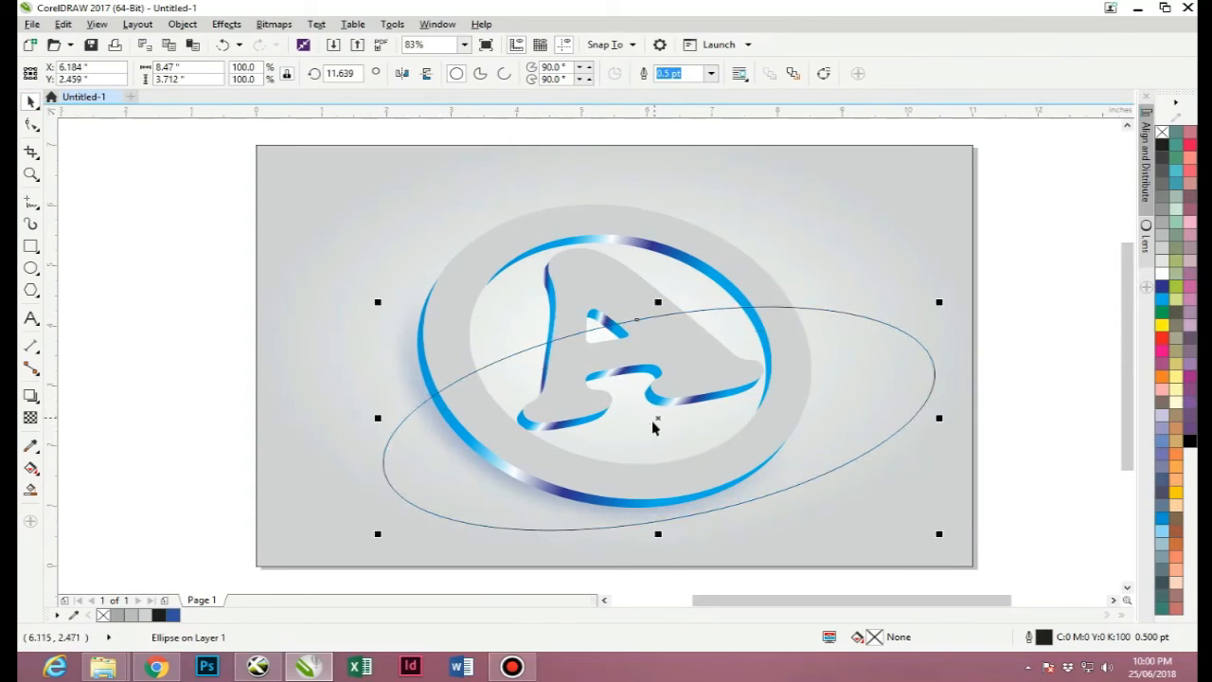
# Step: Intersect the tilted ellipse with the grey front face of the ring and letter, and delete the ellipse
pyautogui.keyDown('shift'); pyautogui.click(608, 286); pyautogui.keyUp('shift')
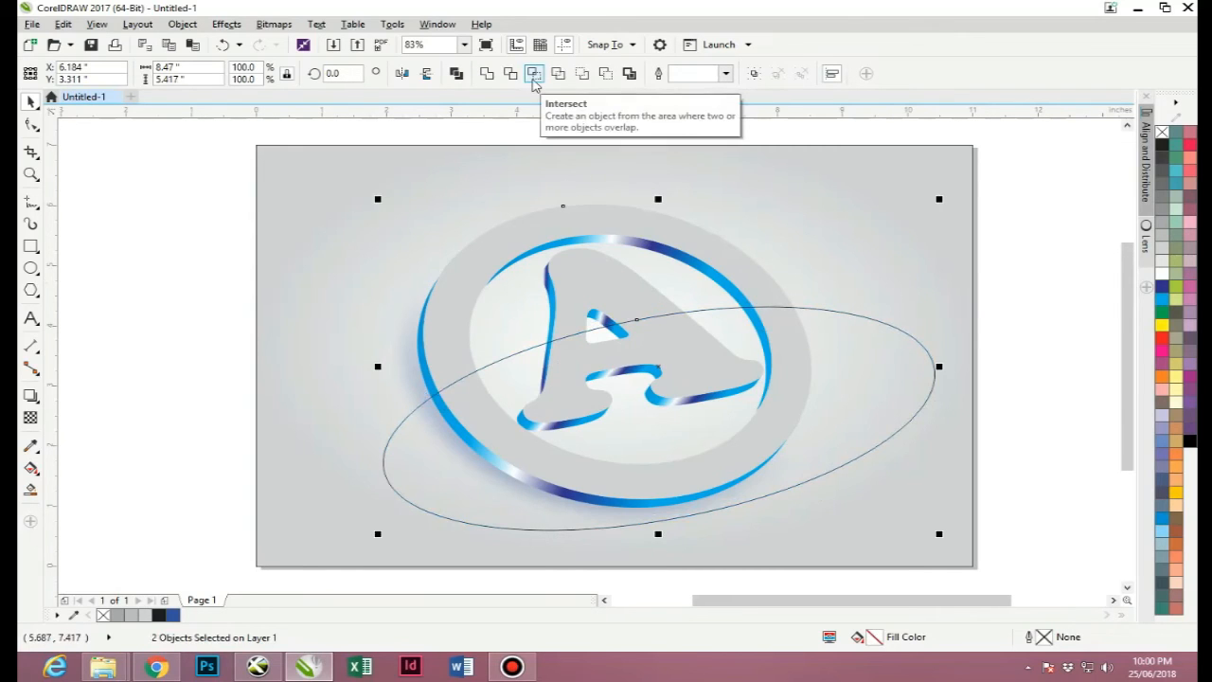
pyautogui.click(534, 76)
pyautogui.click(186, 311)
pyautogui.moveTo(409, 422); pyautogui.dragTo(463, 468)
pyautogui.press('Delete')
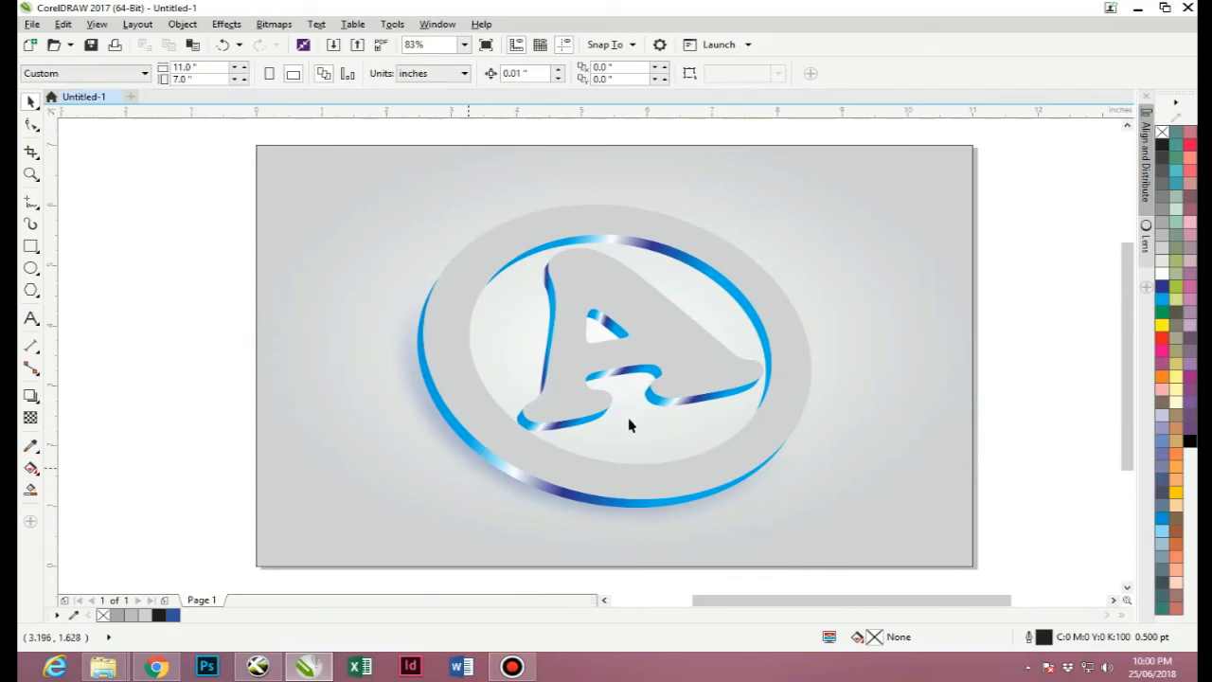
# Step: Fill the intersected lower piece of the emblem's front face with white
pyautogui.click(620, 360)
pyautogui.moveTo(620, 358); pyautogui.dragTo(765, 427)
pyautogui.hotkey('ctrl', 'z')
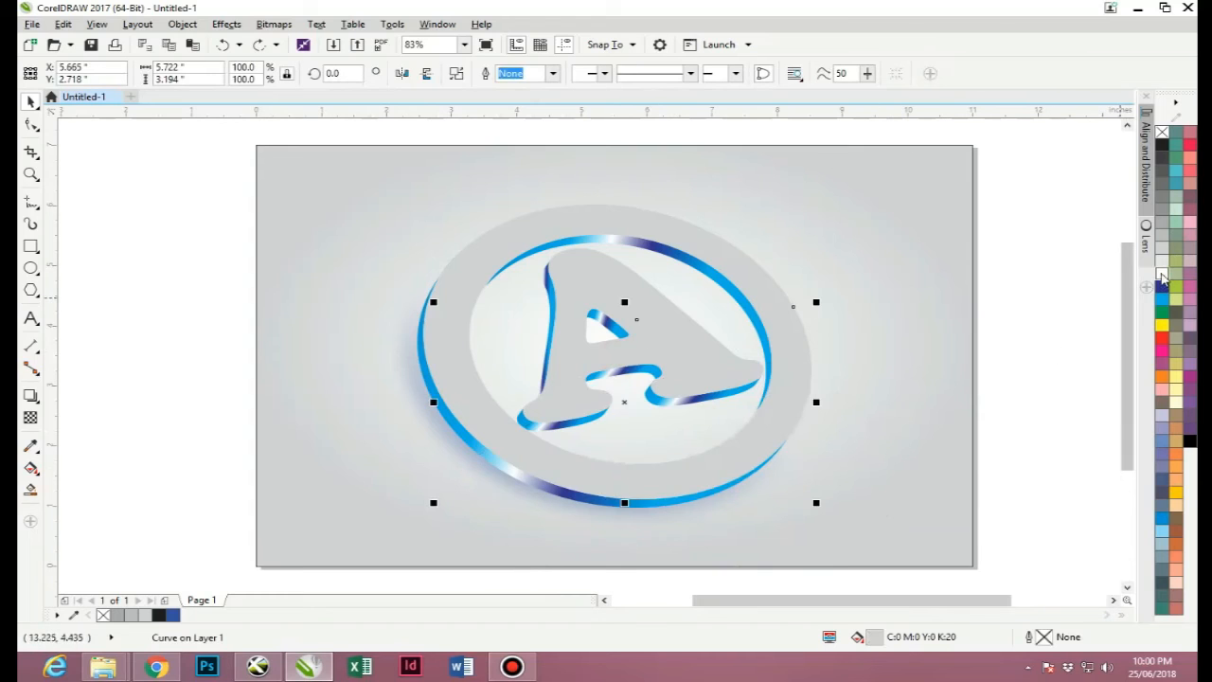
pyautogui.click(1161, 273)
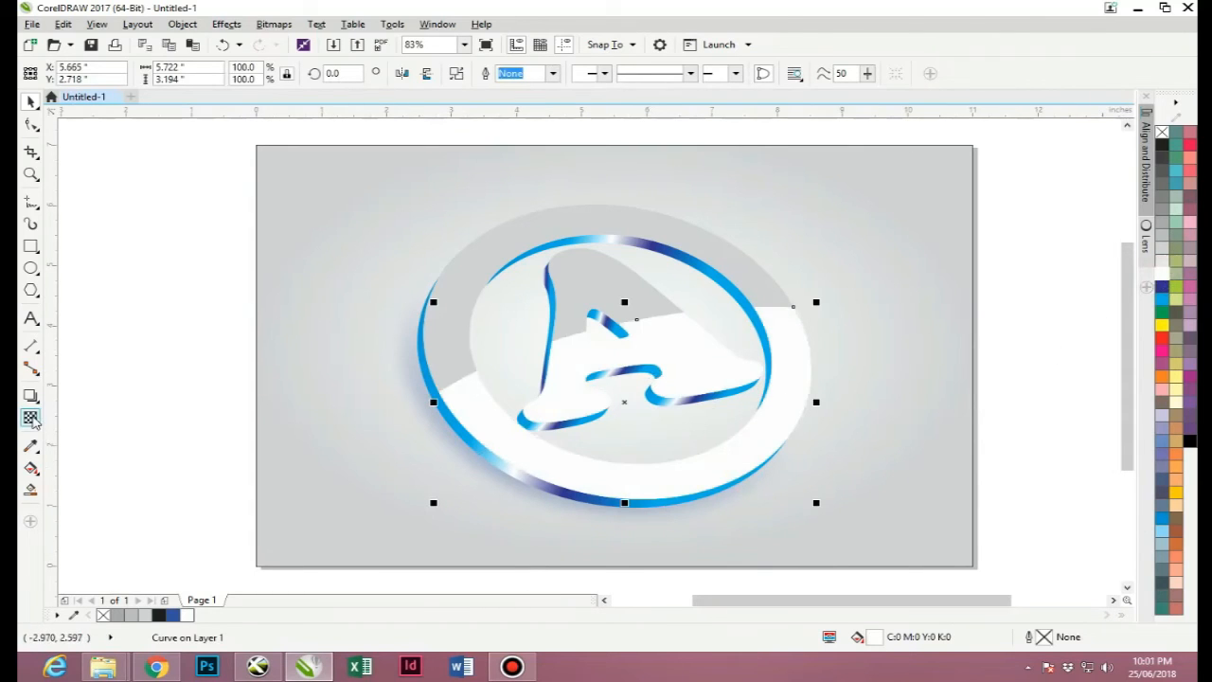
# Step: Apply a linear transparency of about 124 degrees to the white piece, from opaque beyond its lower right to fully transparent near the ring's upper left
pyautogui.click(31, 417)
pyautogui.moveTo(573, 313); pyautogui.dragTo(735, 508)
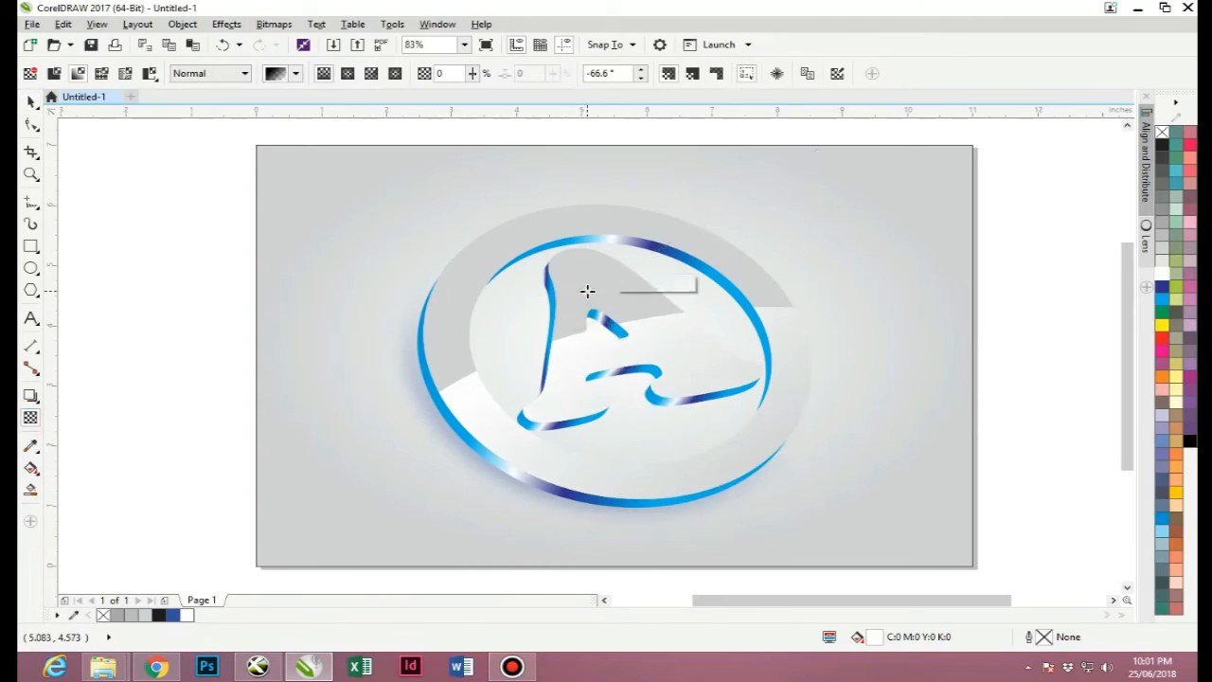
pyautogui.moveTo(579, 305)
pyautogui.mouseDown()
pyautogui.moveTo(581, 384)
pyautogui.moveTo(700, 534)
pyautogui.moveTo(649, 284)
pyautogui.moveTo(584, 297)
pyautogui.mouseUp()
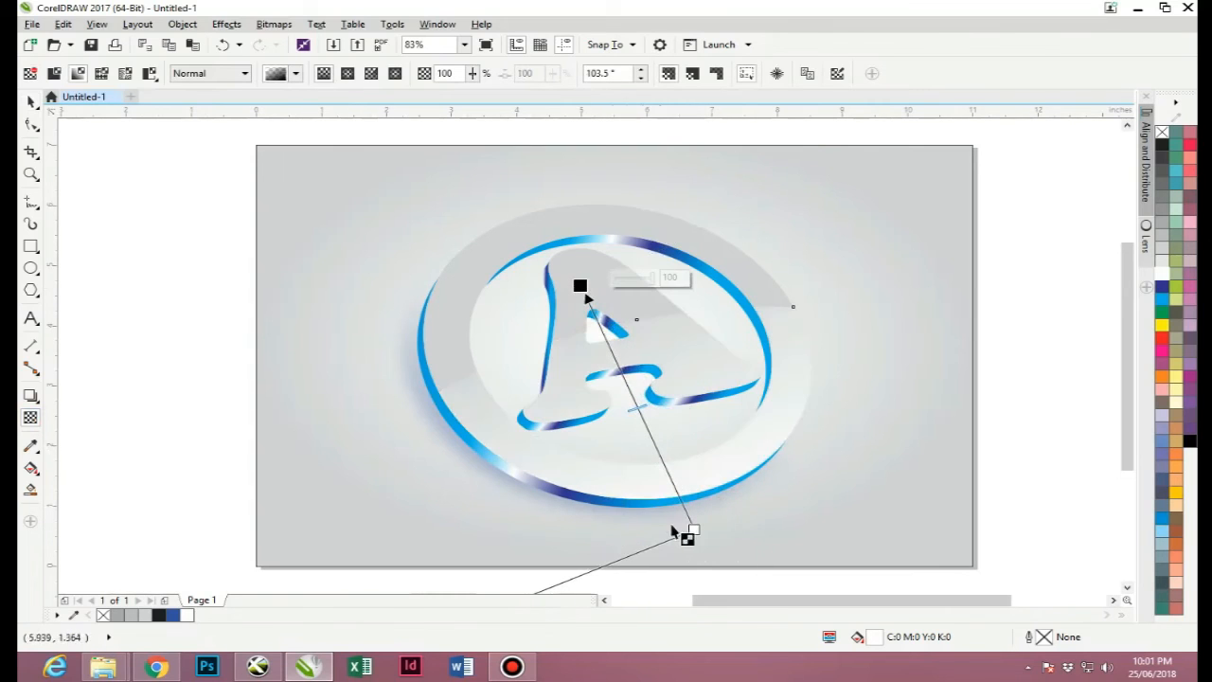
pyautogui.moveTo(694, 529); pyautogui.dragTo(749, 505)
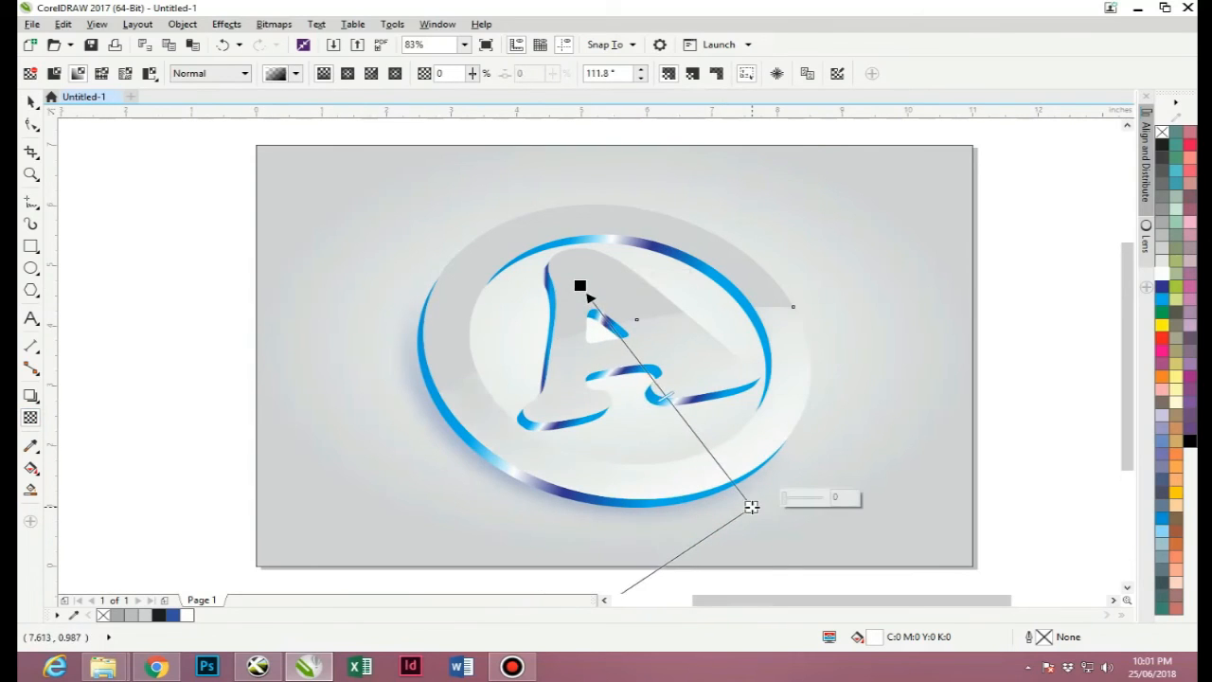
pyautogui.moveTo(579, 285); pyautogui.dragTo(458, 263)
pyautogui.moveTo(751, 507); pyautogui.dragTo(816, 535)
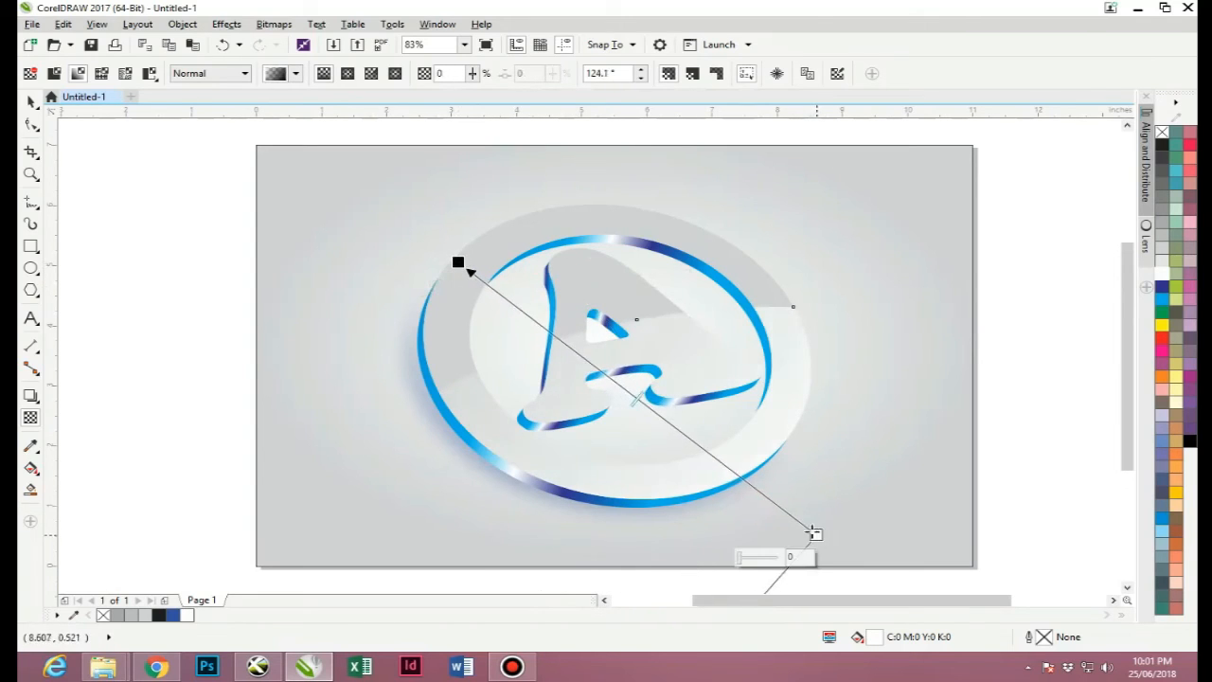
pyautogui.click(449, 254)
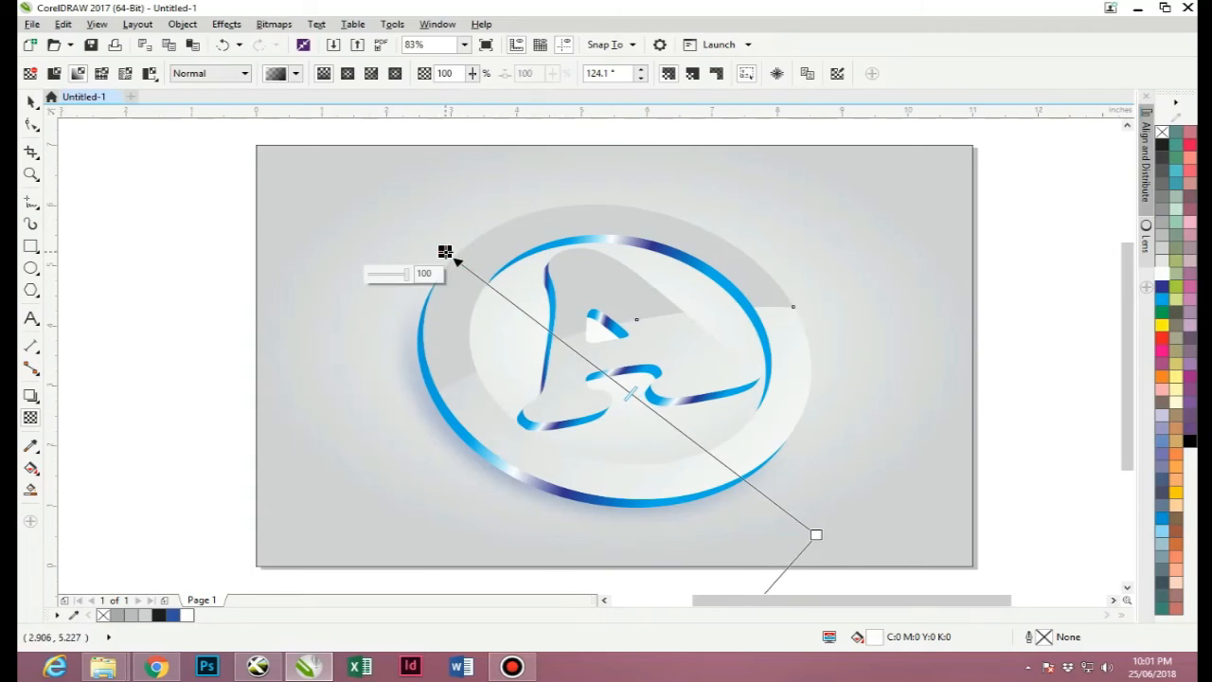
pyautogui.click(30, 101)
pyautogui.click(30, 395)
pyautogui.click(660, 441)
pyautogui.moveTo(662, 445); pyautogui.dragTo(830, 513)
pyautogui.hotkey('ctrl', 'z')
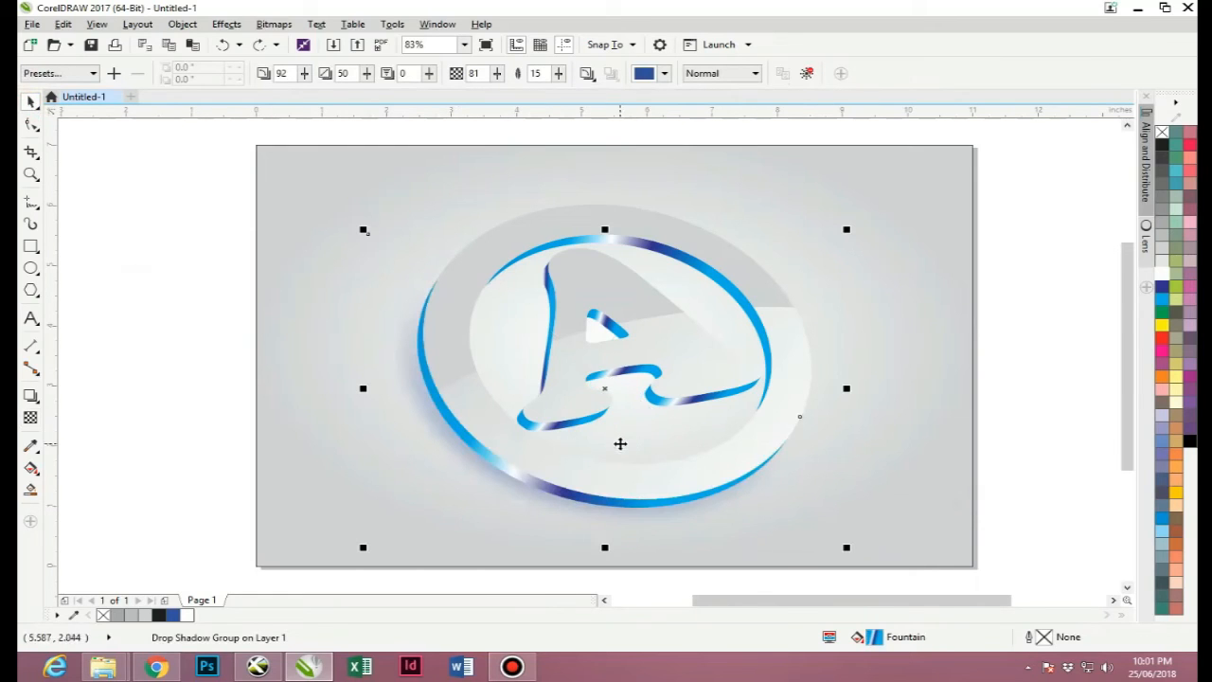
pyautogui.click(503, 342)
pyautogui.click(518, 306)
pyautogui.click(224, 305)
pyautogui.click(495, 301)
pyautogui.press('Delete')
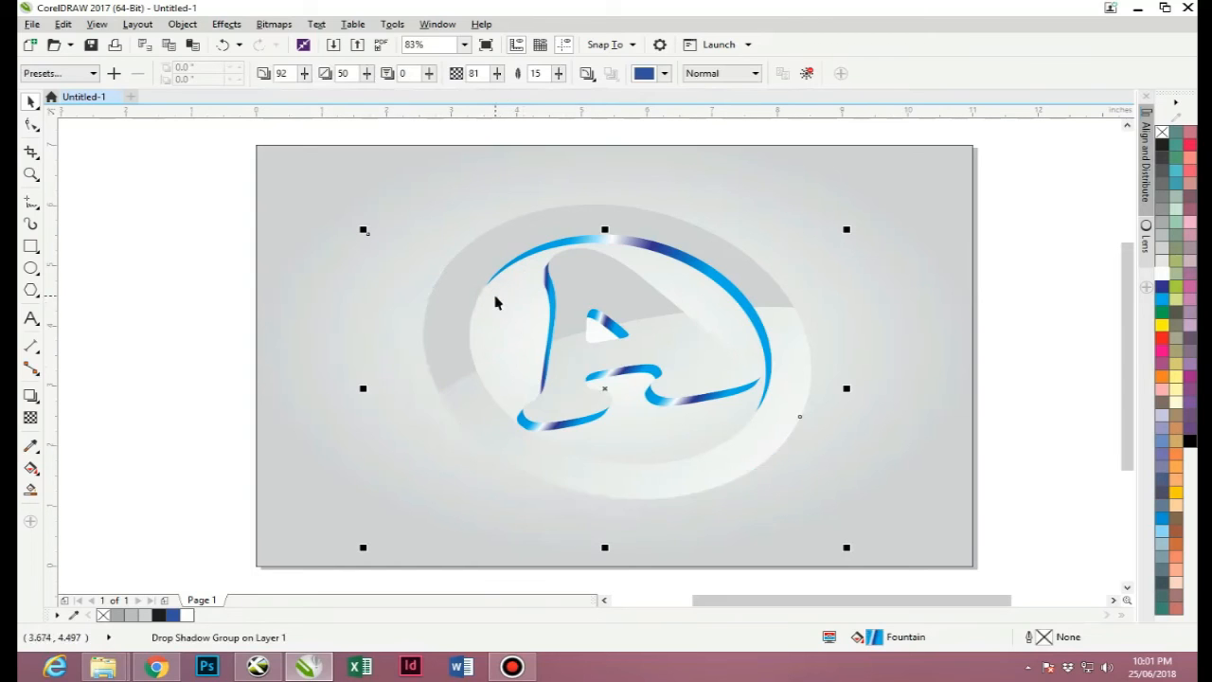
pyautogui.click(342, 305)
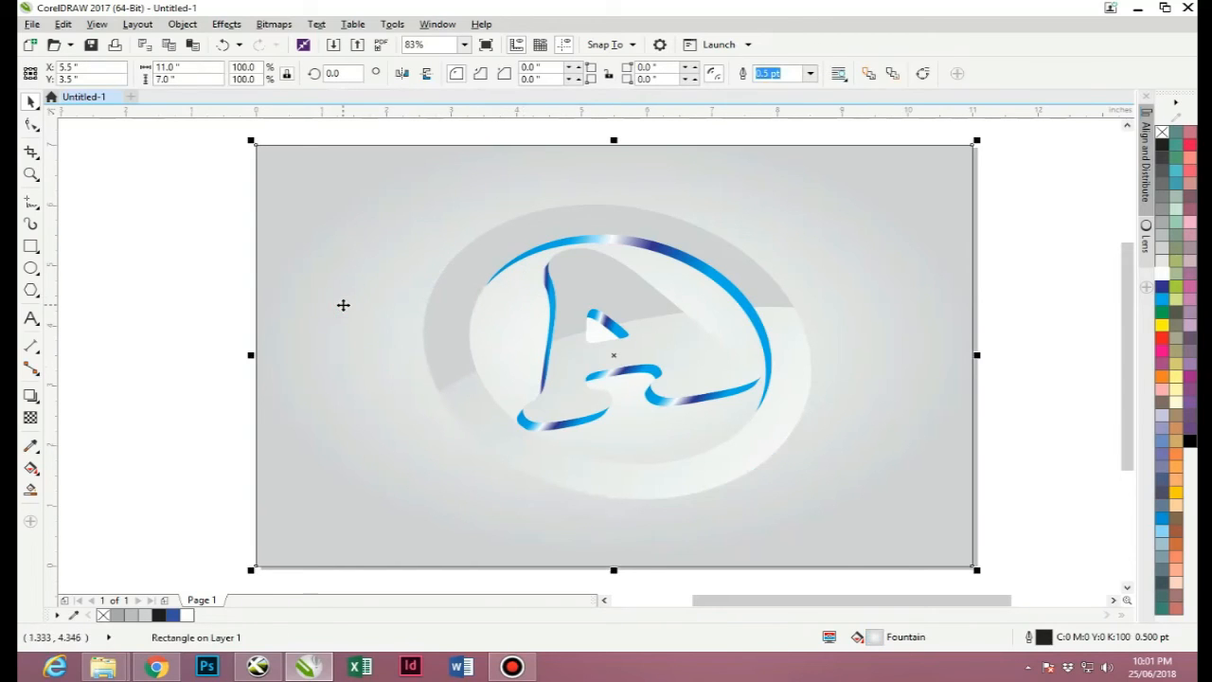
pyautogui.click(233, 301)
pyautogui.click(521, 368)
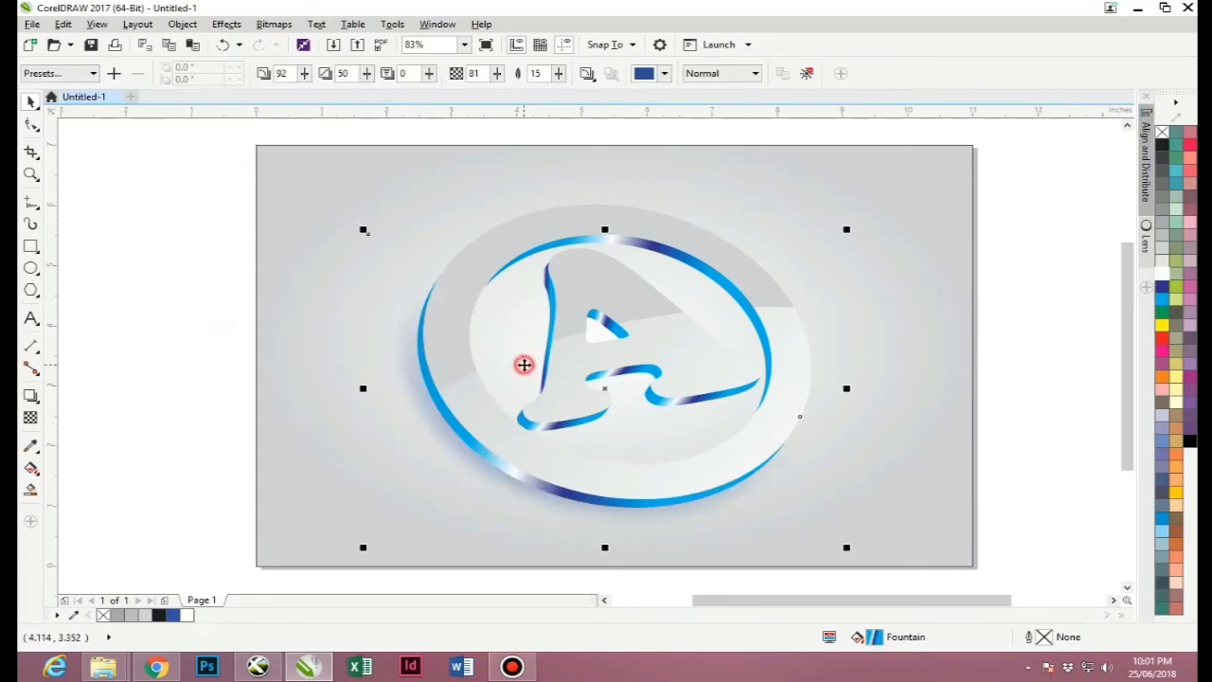
pyautogui.click(236, 306)
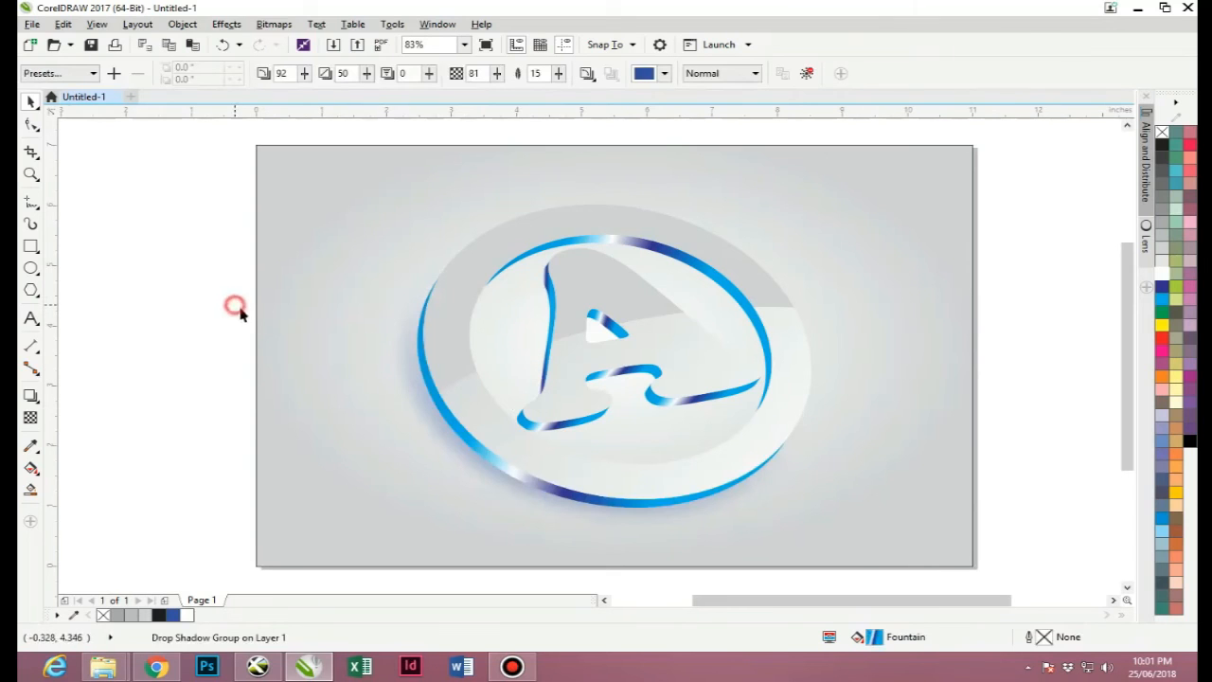
# Step: Smart-fill the area between the ring and the letter with C77 M56 Y42 K19 and a 0.567 pt black outline
pyautogui.click(31, 489)
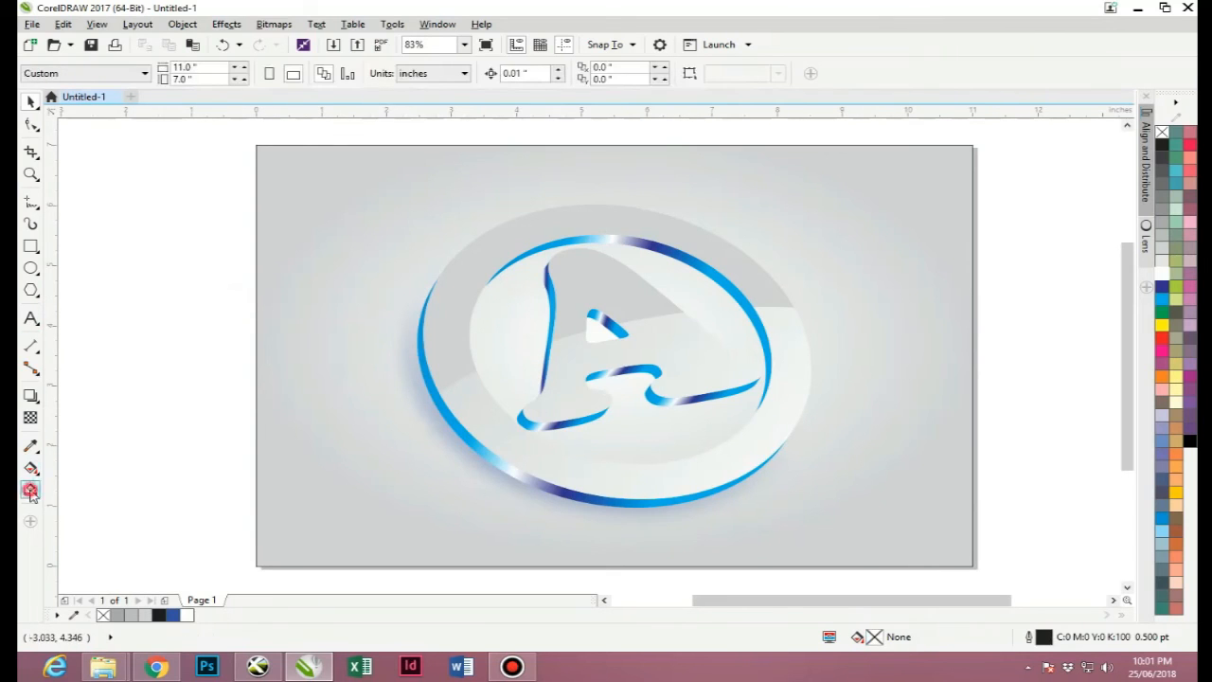
pyautogui.click(505, 316)
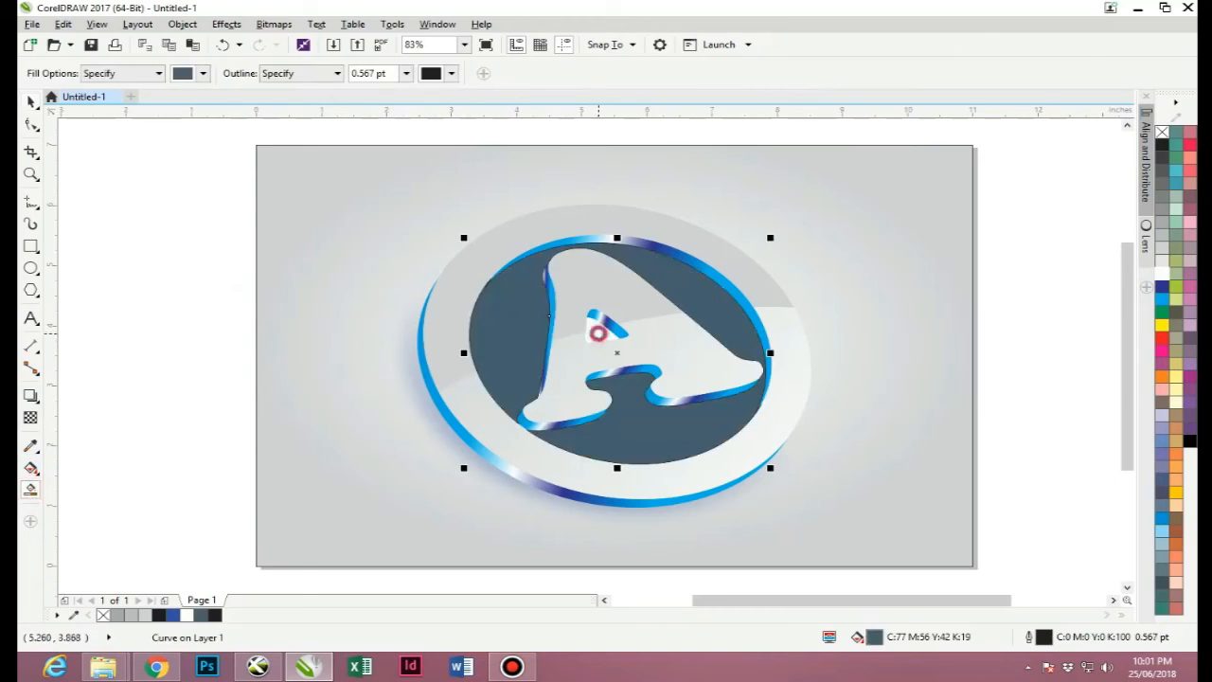
pyautogui.click(598, 333)
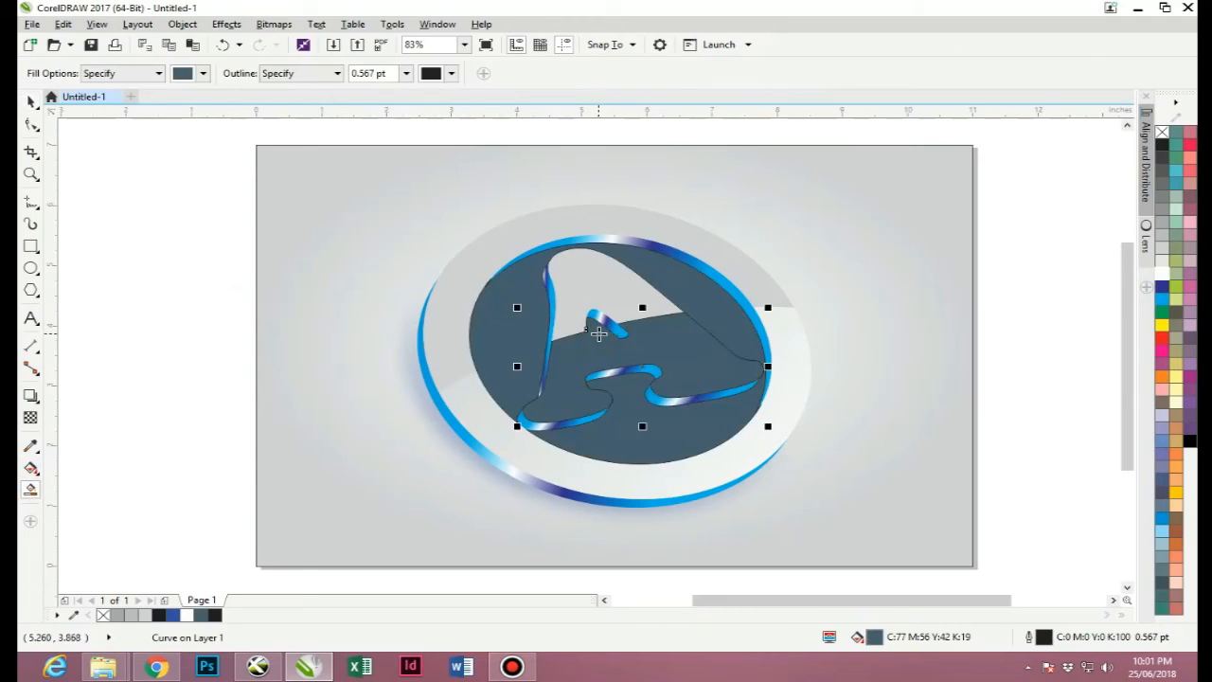
pyautogui.hotkey('ctrl', 'z')
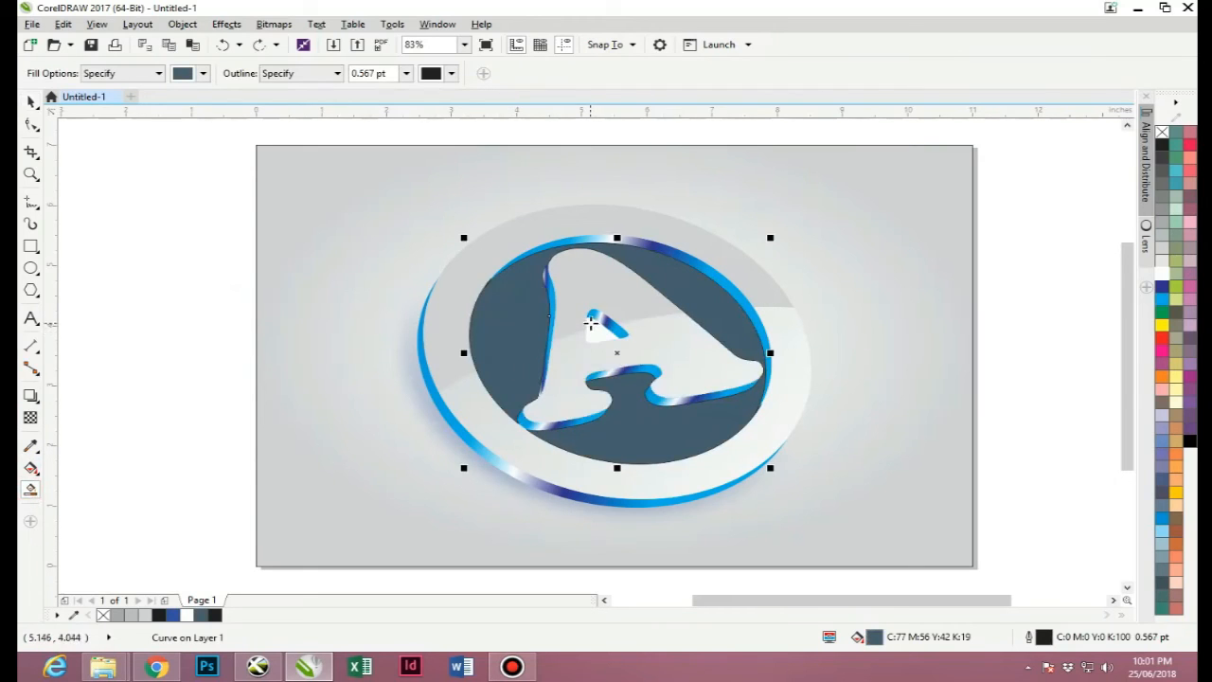
# Step: Try to smart-fill the opening in the letter A, and bring the white highlight piece to the front
pyautogui.click(589, 324)
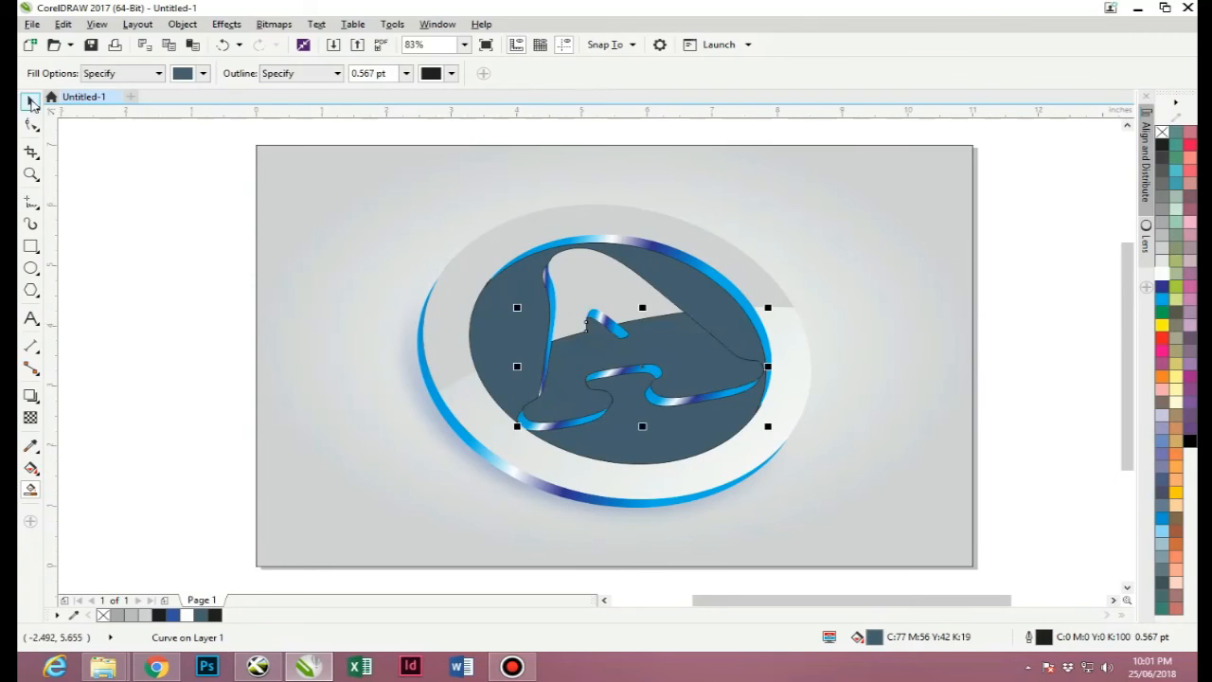
pyautogui.click(31, 101)
pyautogui.click(168, 284)
pyautogui.click(540, 453)
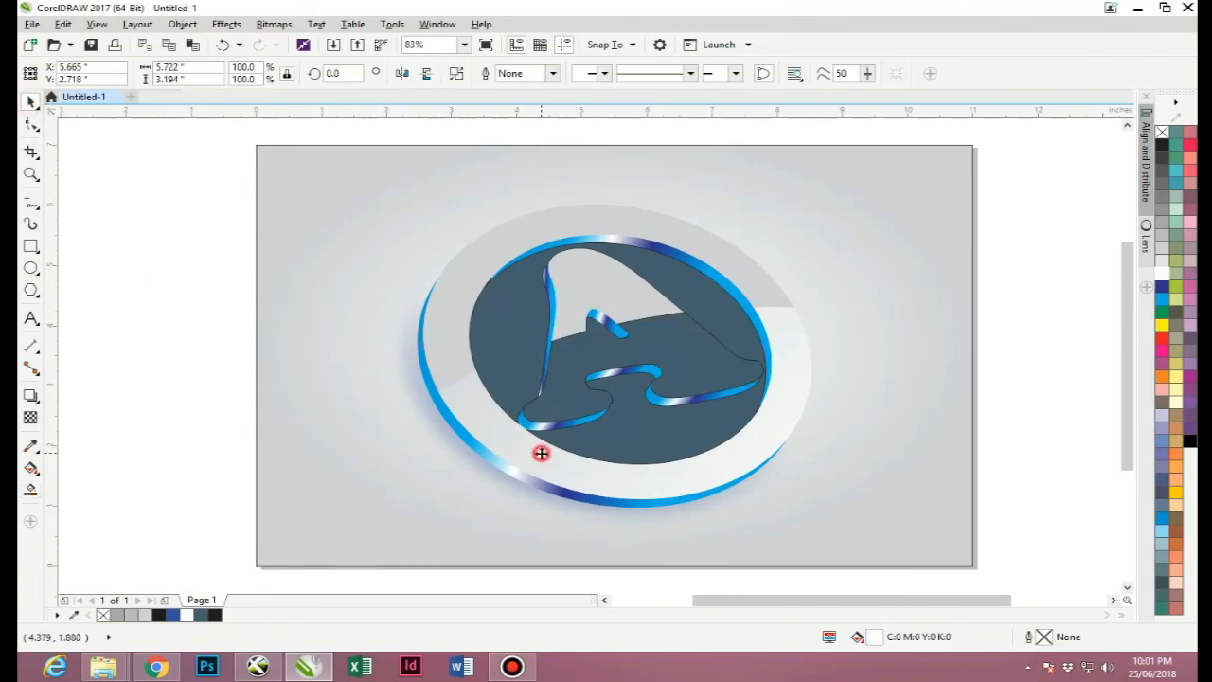
pyautogui.hotkey('shift', 'pageup')
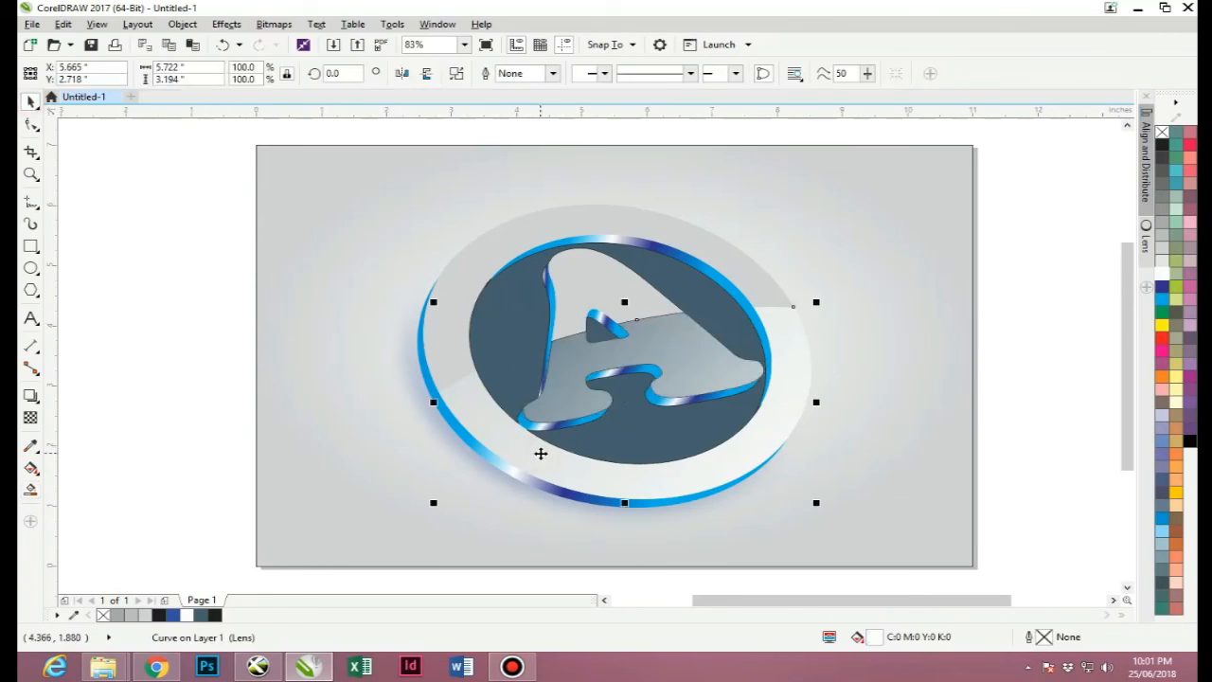
pyautogui.click(501, 425)
pyautogui.click(501, 427)
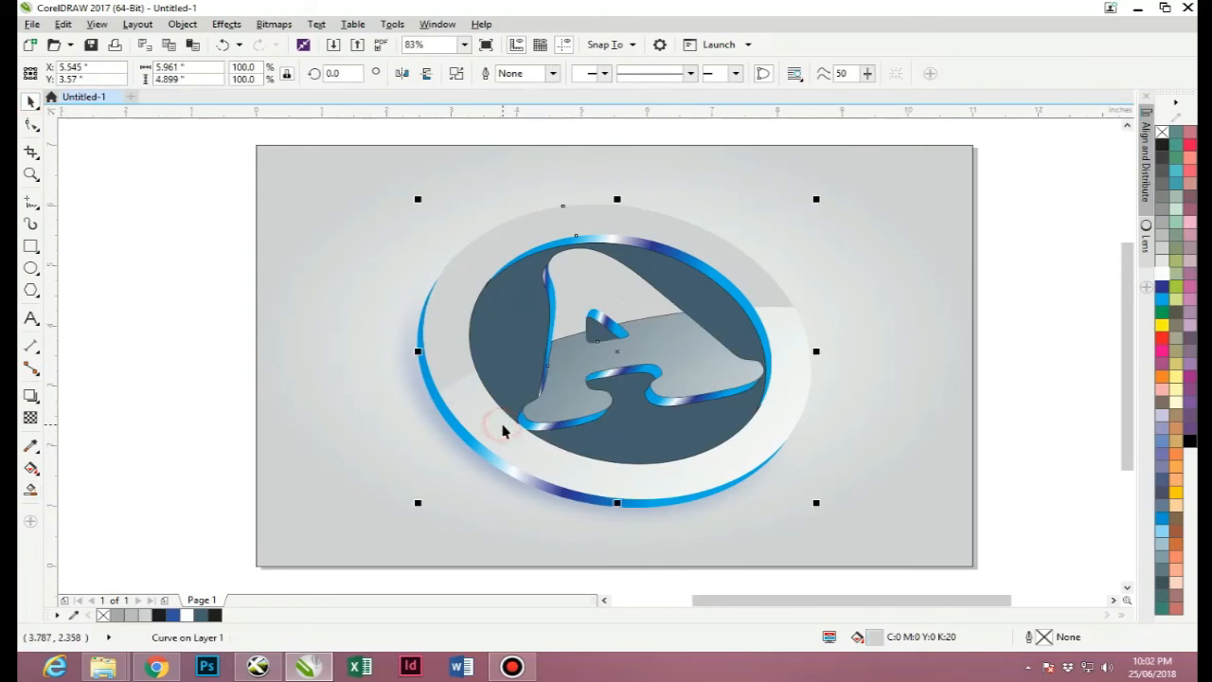
pyautogui.moveTo(616, 349); pyautogui.dragTo(946, 348)
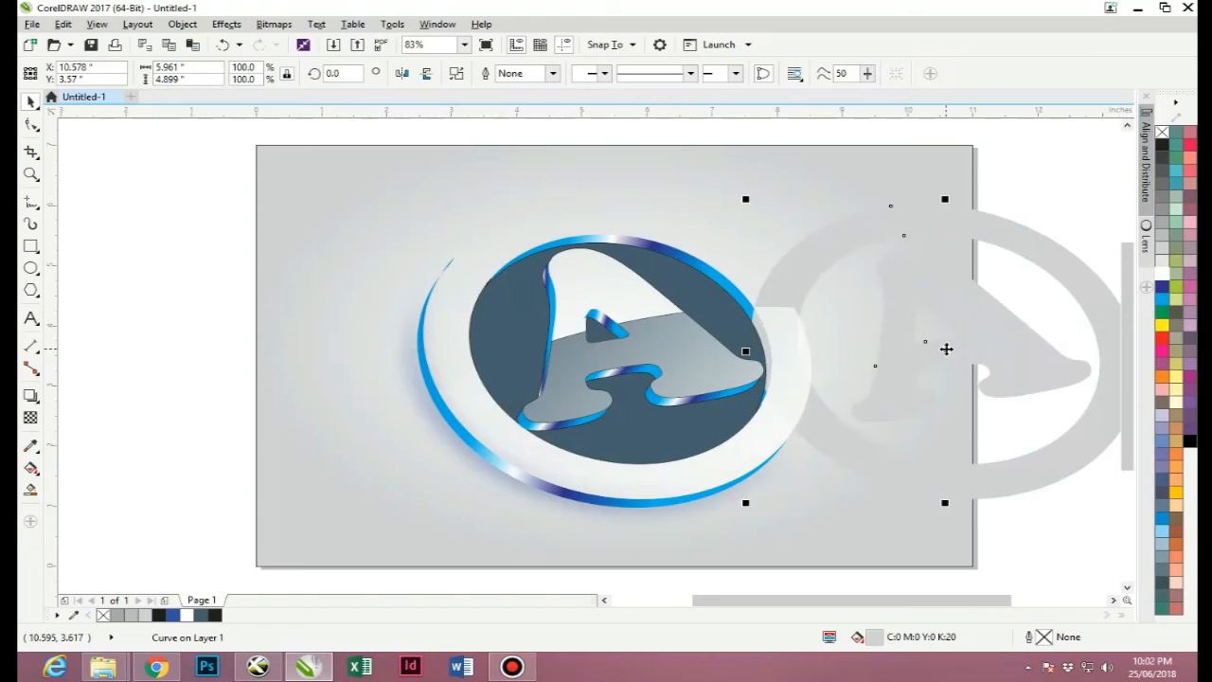
pyautogui.hotkey('ctrl', 'z')
# Step: Select the smart-filled piece beneath the highlight on the letter's lower part, move it off the emblem and delete it
pyautogui.click(577, 395)
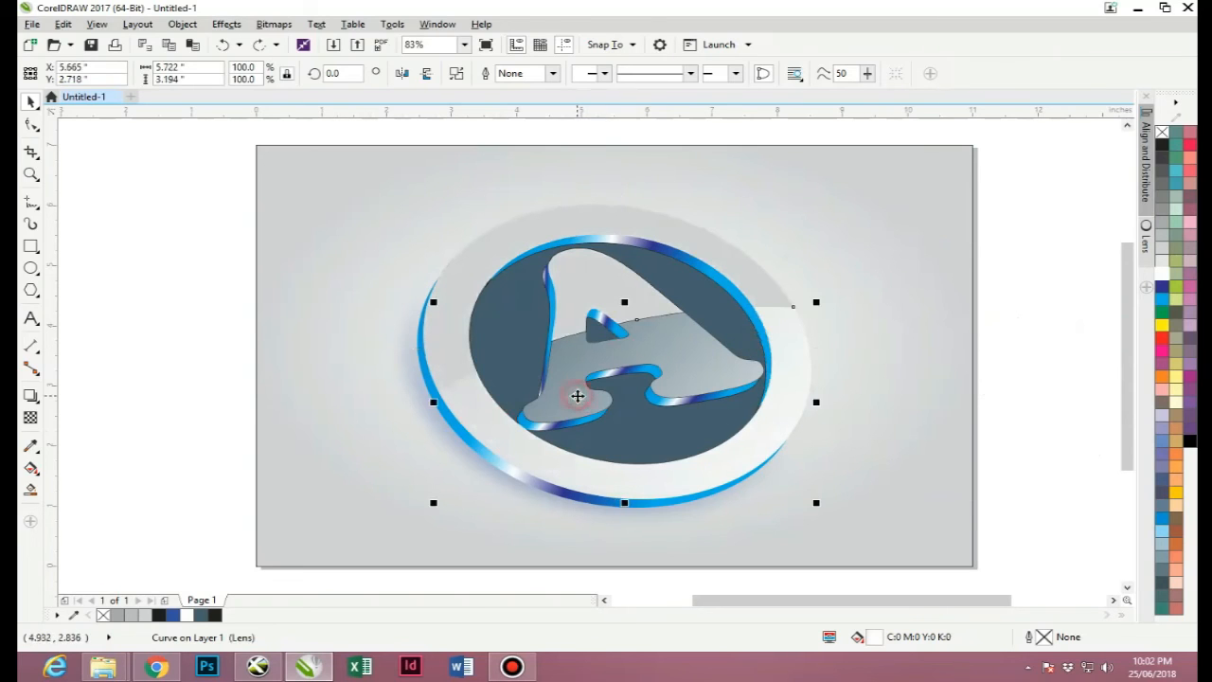
pyautogui.keyDown('alt'); pyautogui.click(578, 397); pyautogui.keyUp('alt')
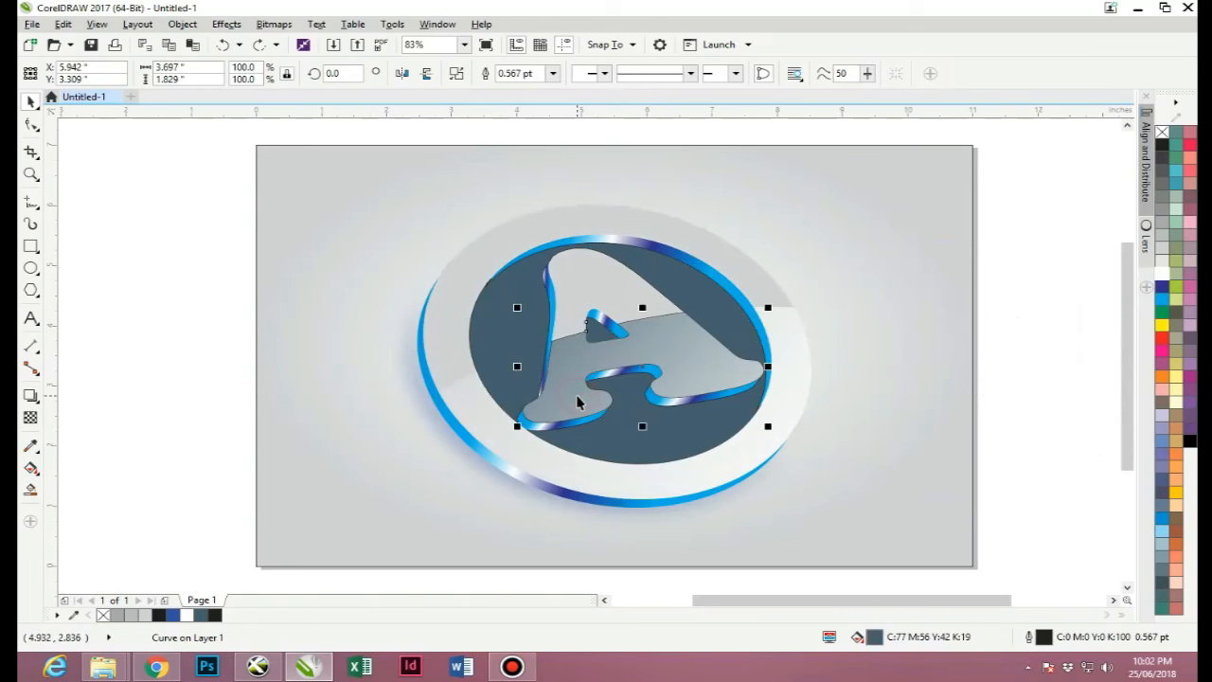
pyautogui.moveTo(644, 368); pyautogui.dragTo(1003, 352)
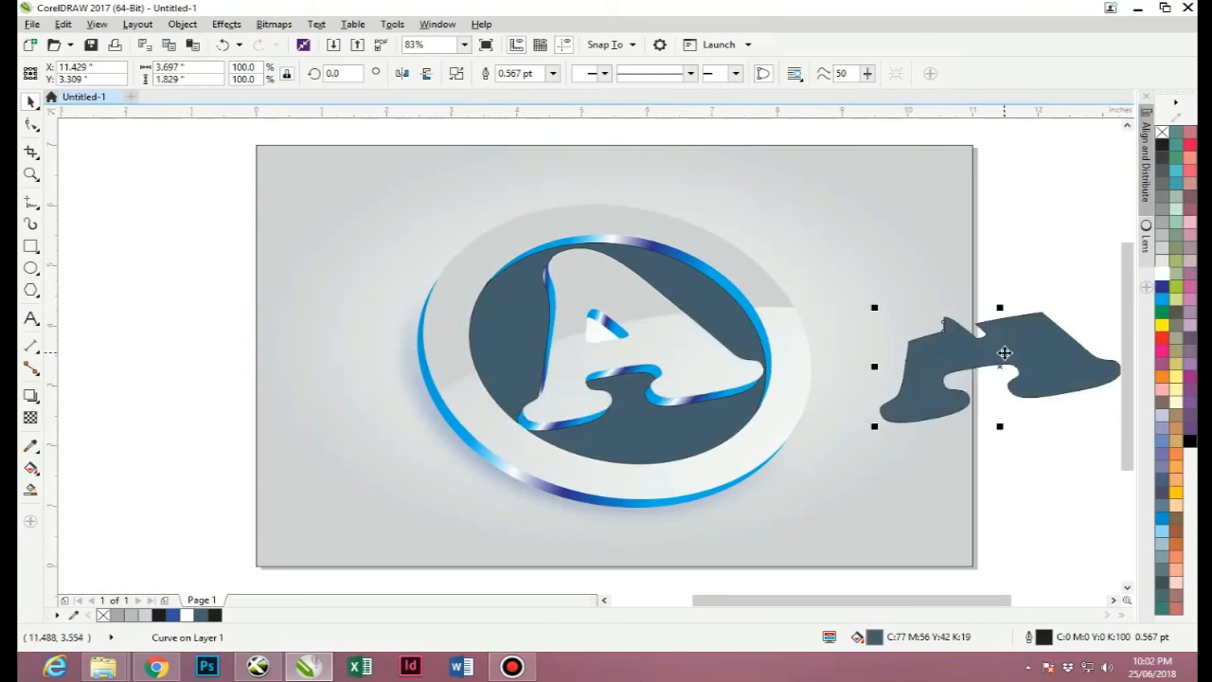
pyautogui.press('Delete')
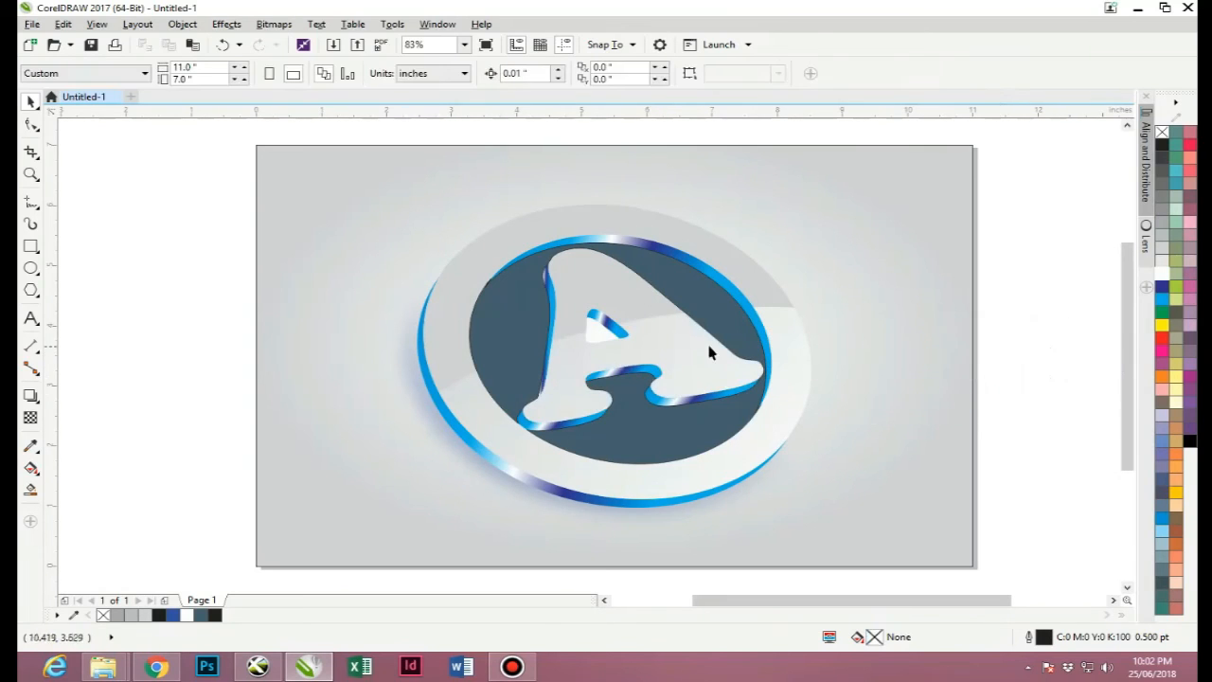
# Step: Smart-fill at the opening in the letter A with C77 M56 Y42 K19 and a 0.567 pt black outline
pyautogui.click(595, 327)
pyautogui.click(211, 354)
pyautogui.click(30, 468)
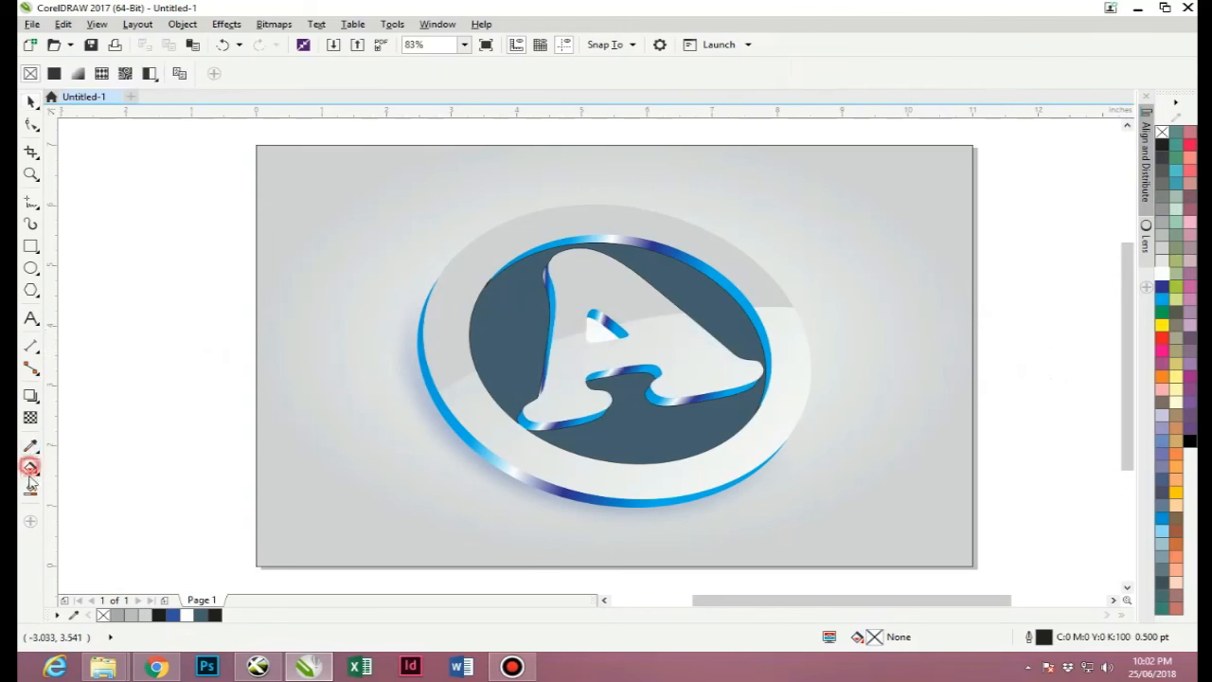
pyautogui.click(30, 488)
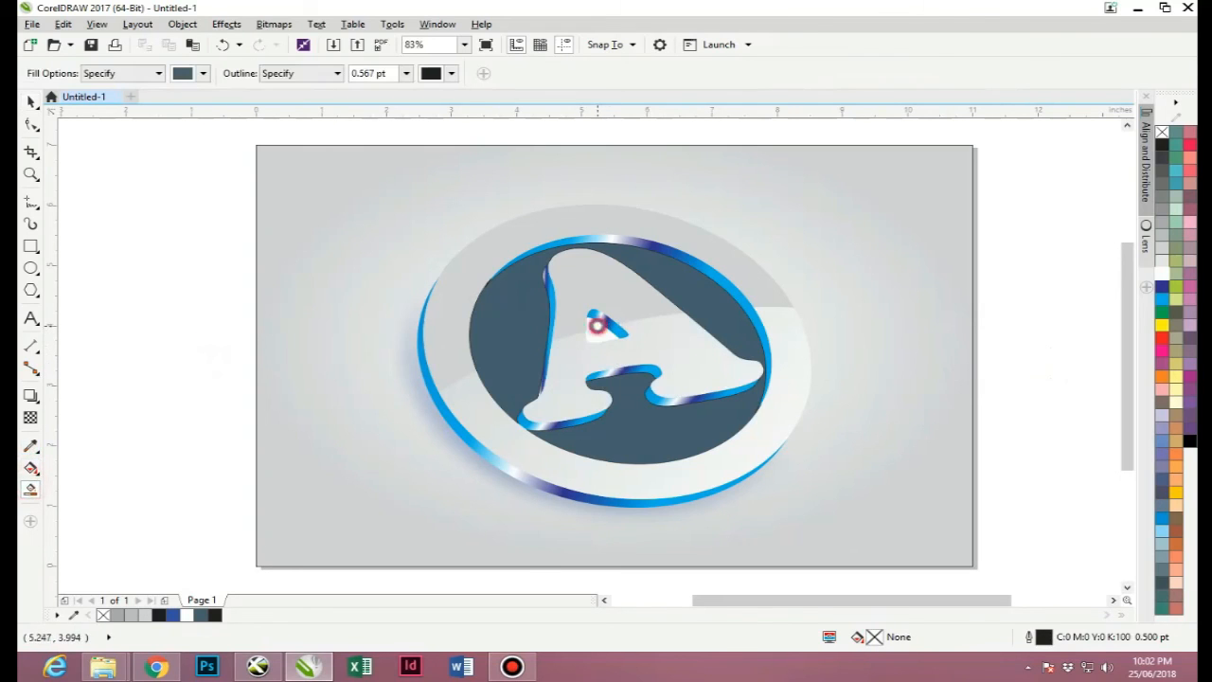
pyautogui.click(596, 325)
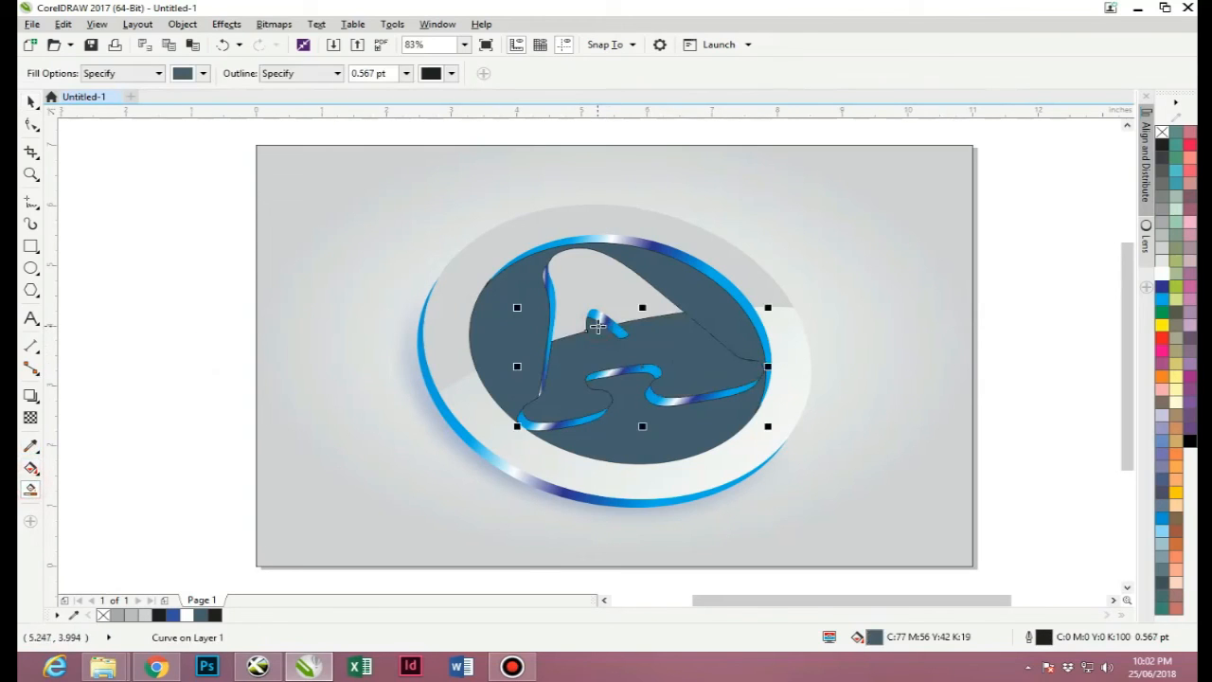
# Step: Bring the white transparent highlight piece to the front, above the smart-filled letter piece
pyautogui.click(30, 101)
pyautogui.click(142, 289)
pyautogui.click(502, 428)
pyautogui.hotkey('shift', 'pageup')
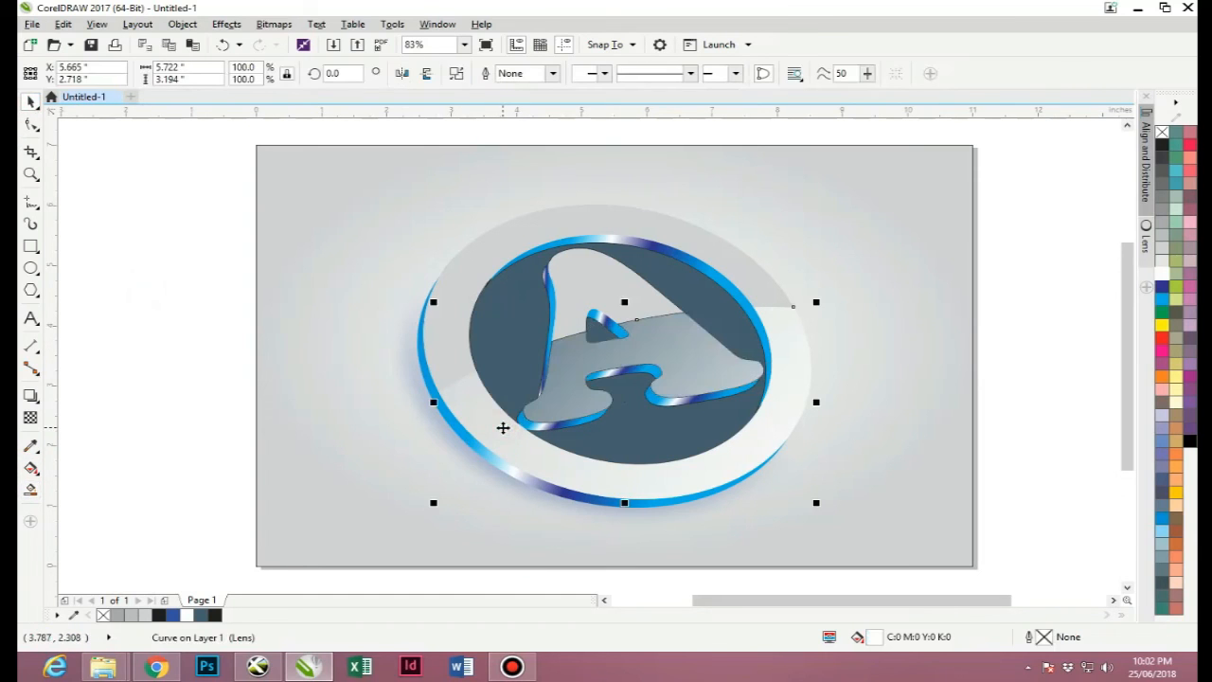
# Step: Fill the dark inner area around the letter A with solid blue C100 M100 Y0 K0 and remove its outline
pyautogui.click(208, 344)
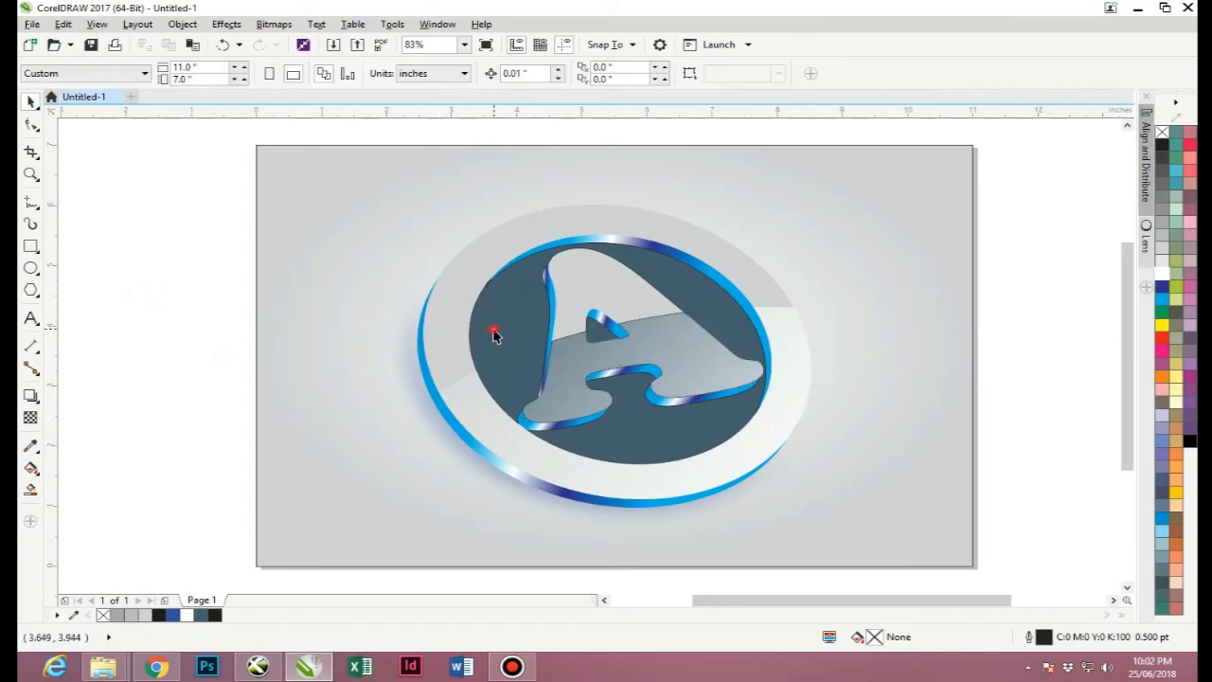
pyautogui.click(492, 330)
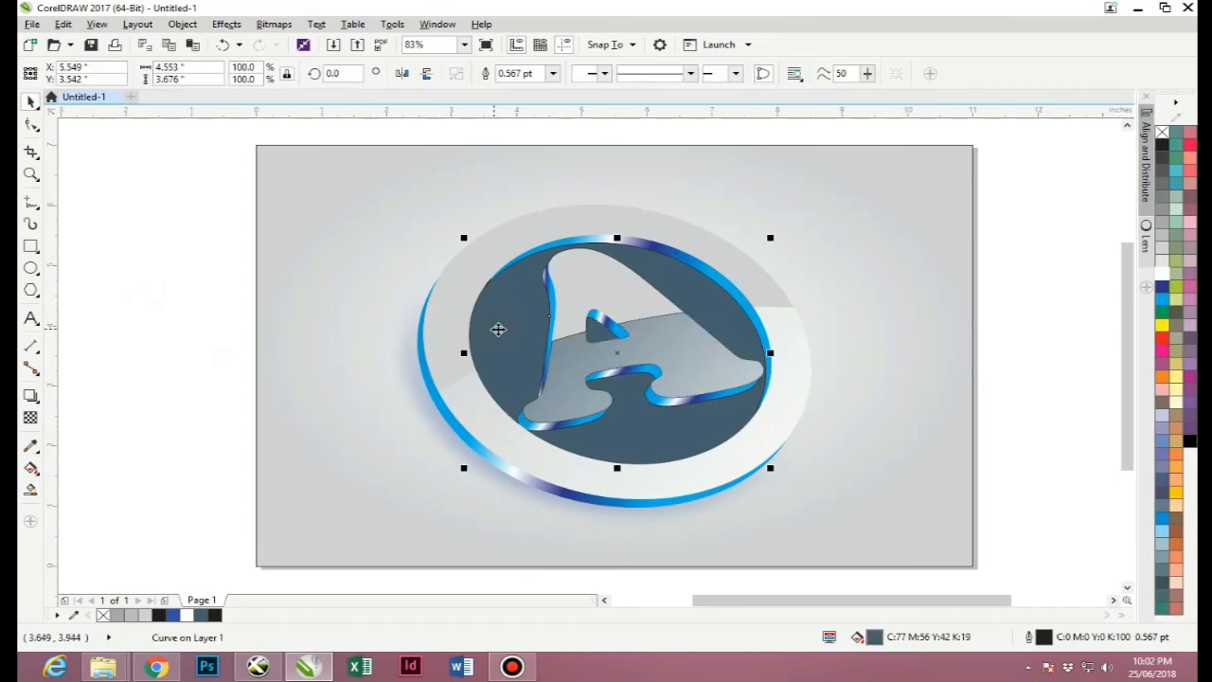
pyautogui.click(1161, 288)
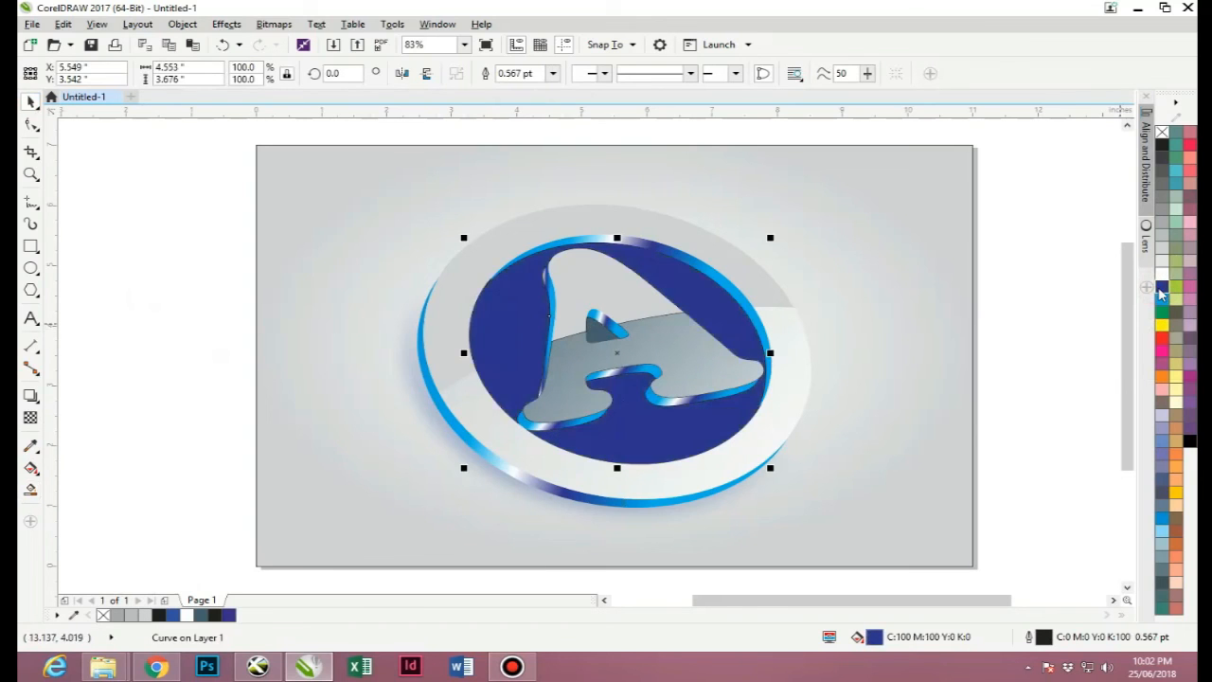
pyautogui.click(987, 308)
pyautogui.click(723, 319)
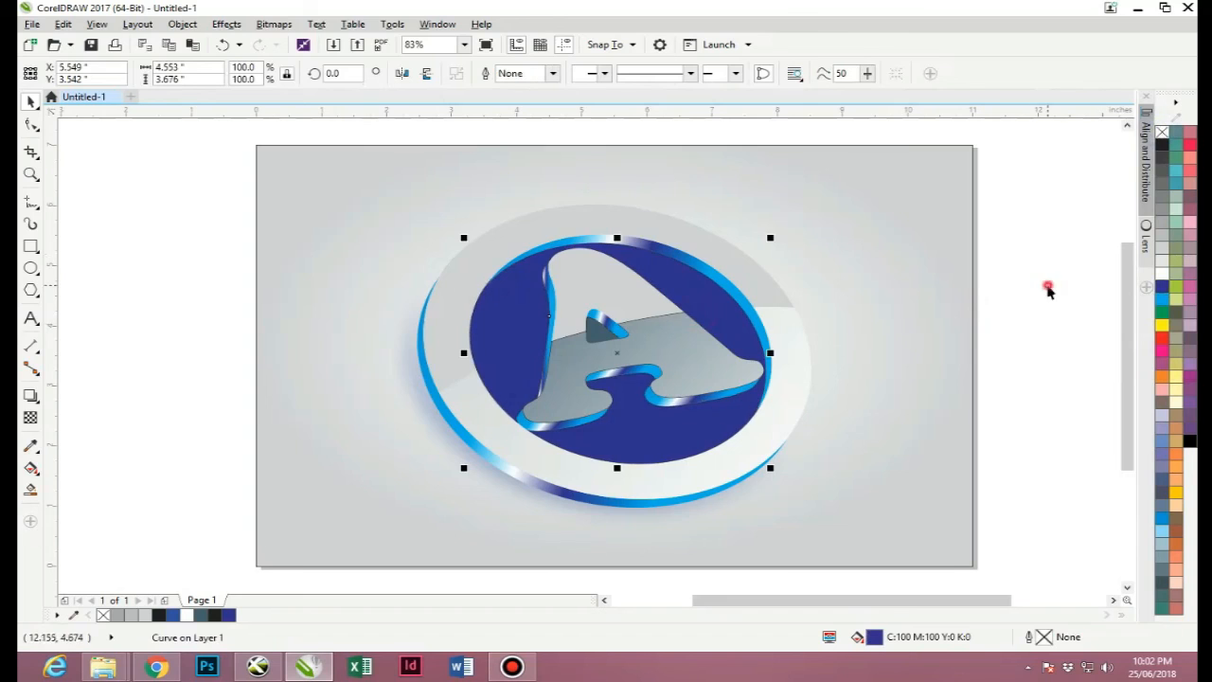
pyautogui.click(1048, 288)
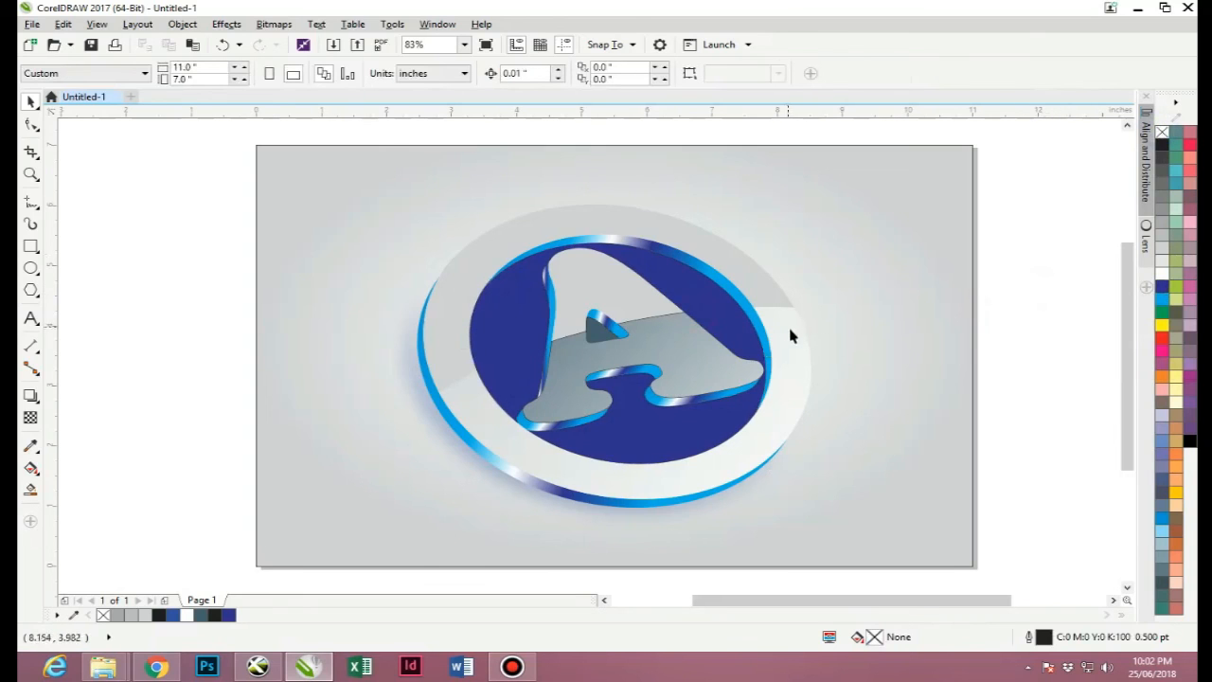
# Step: Select the dark smart-filled piece beneath the highlight on the letter's lower part, move it down off the letter and delete it
pyautogui.click(664, 341)
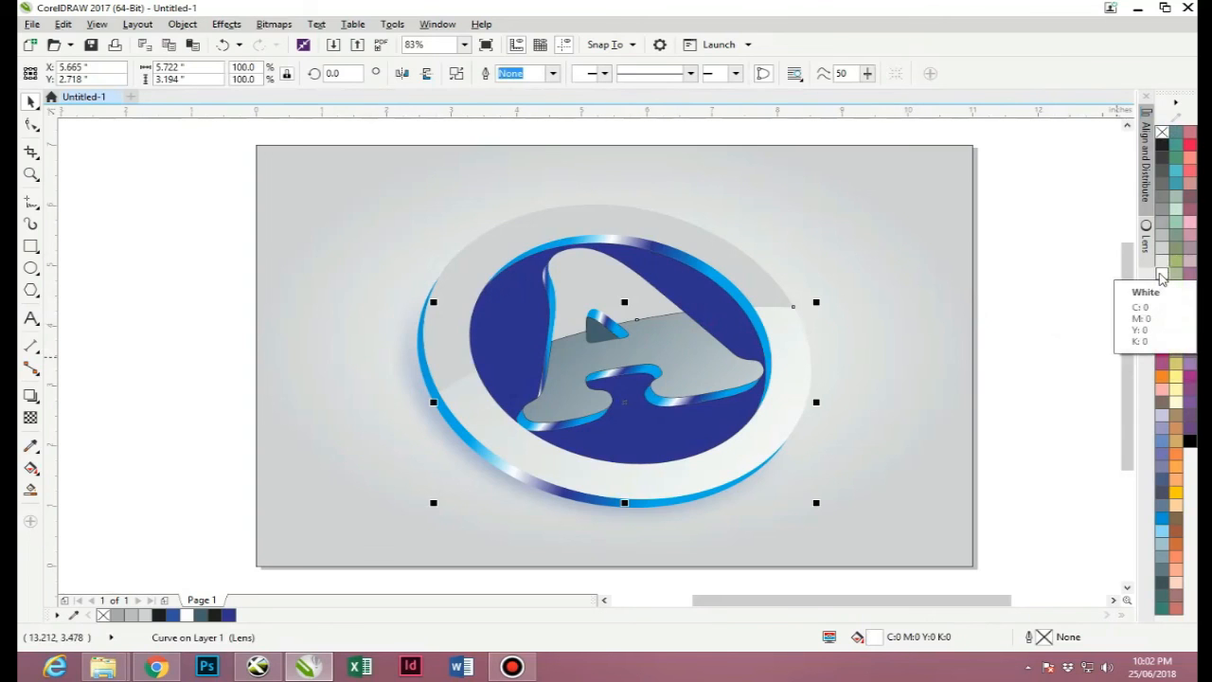
pyautogui.click(1003, 323)
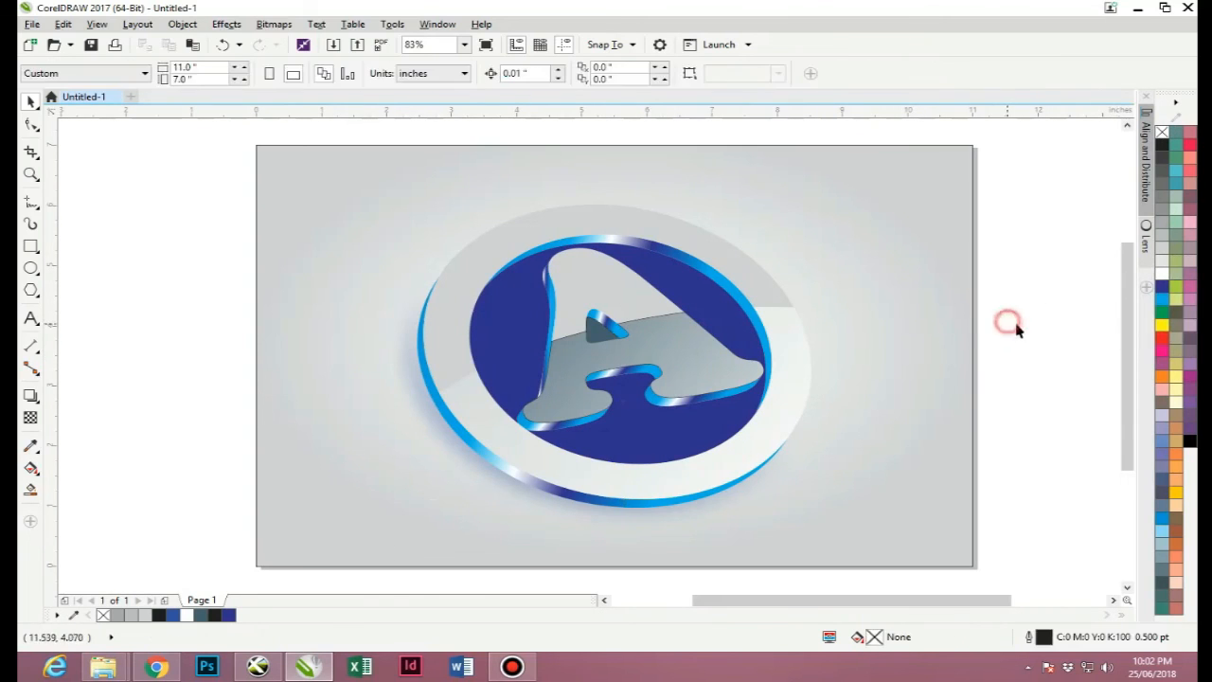
pyautogui.click(665, 331)
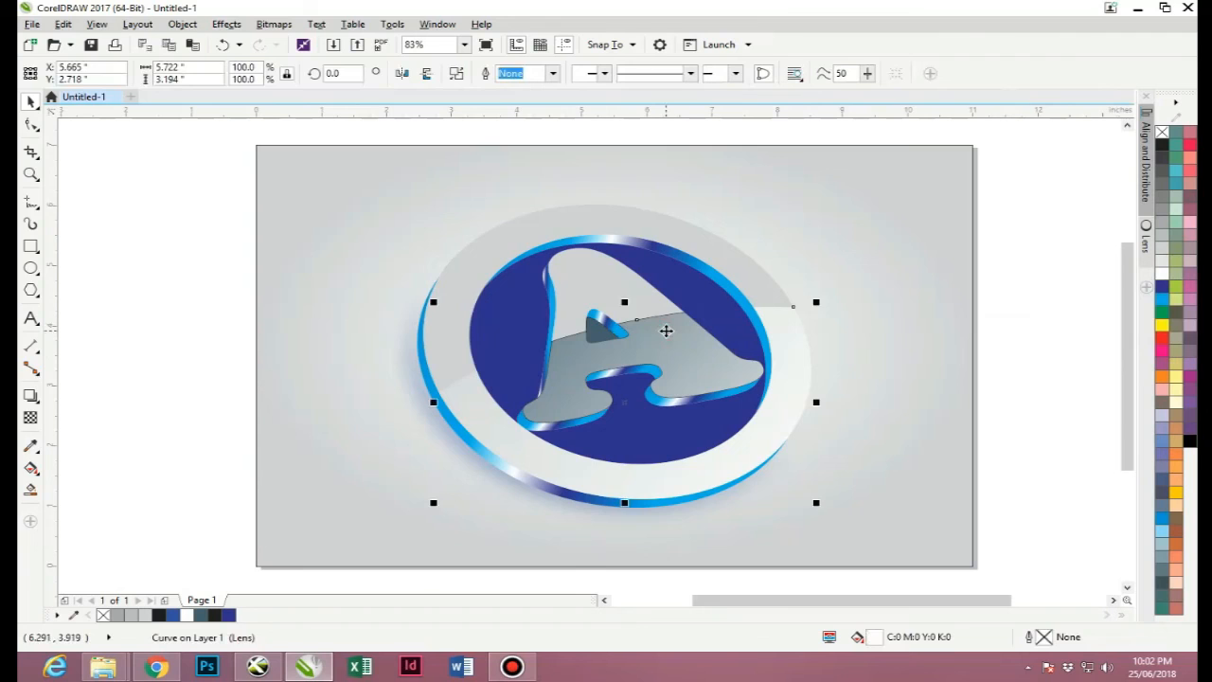
pyautogui.keyDown('alt'); pyautogui.click(665, 335); pyautogui.keyUp('alt')
pyautogui.moveTo(663, 337); pyautogui.dragTo(666, 485)
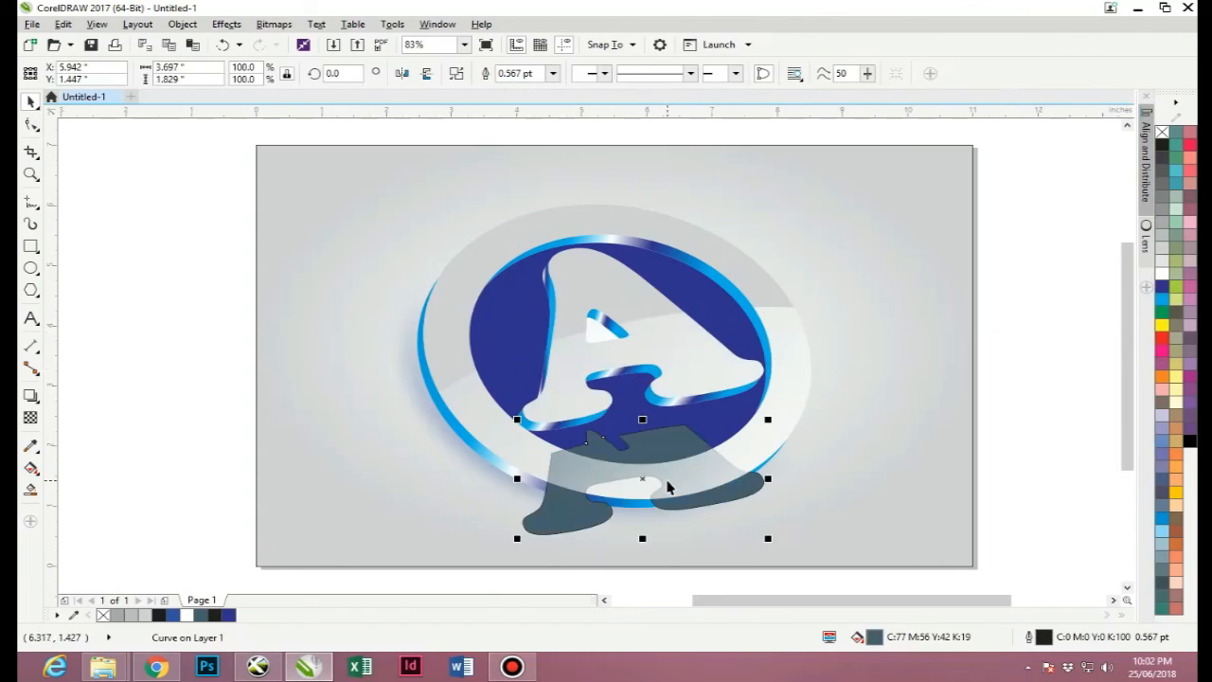
pyautogui.press('Delete')
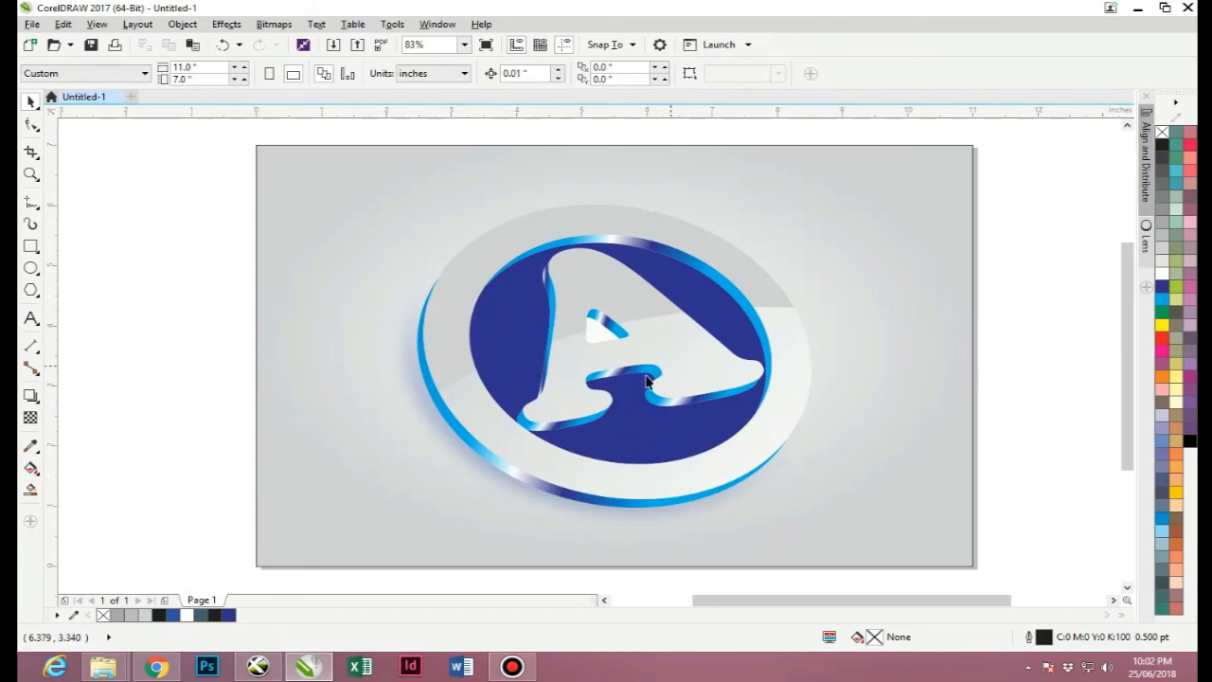
pyautogui.click(1030, 280)
# Step: Try to smart-fill the small opening in the letter A while the highlight piece still covers it
pyautogui.press('z')
pyautogui.moveTo(183, 179); pyautogui.dragTo(959, 549)
pyautogui.click(616, 306)
pyautogui.click(616, 309)
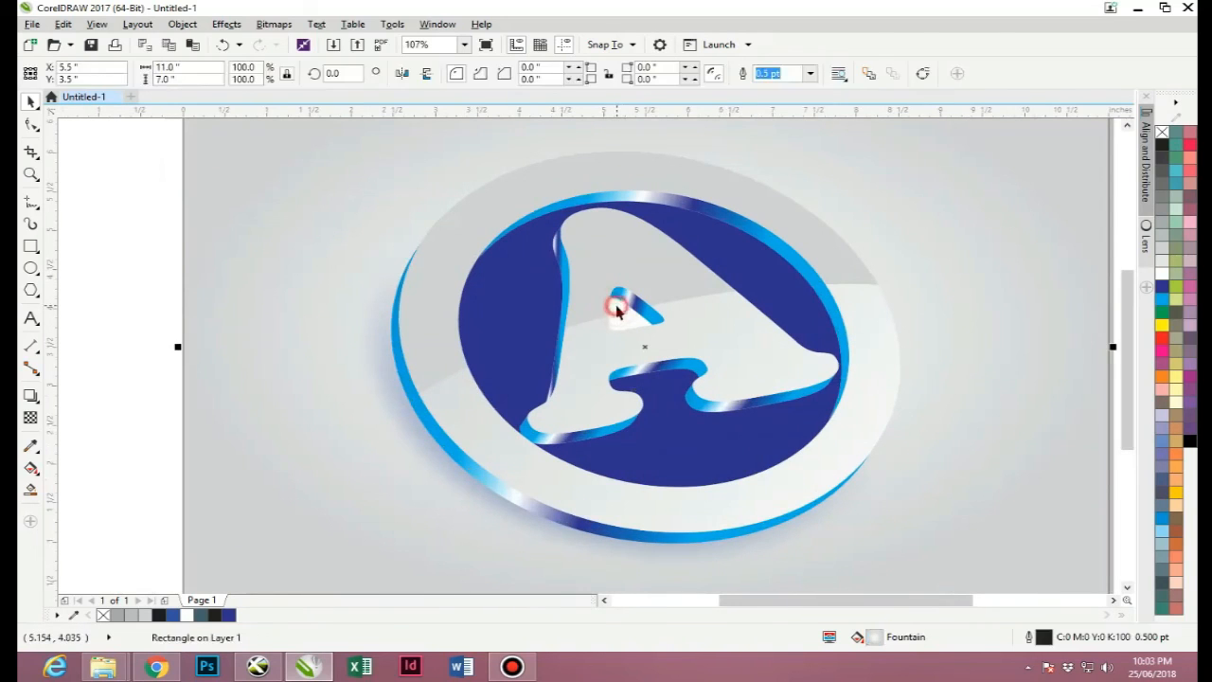
pyautogui.click(617, 308)
pyautogui.click(616, 309)
pyautogui.click(617, 311)
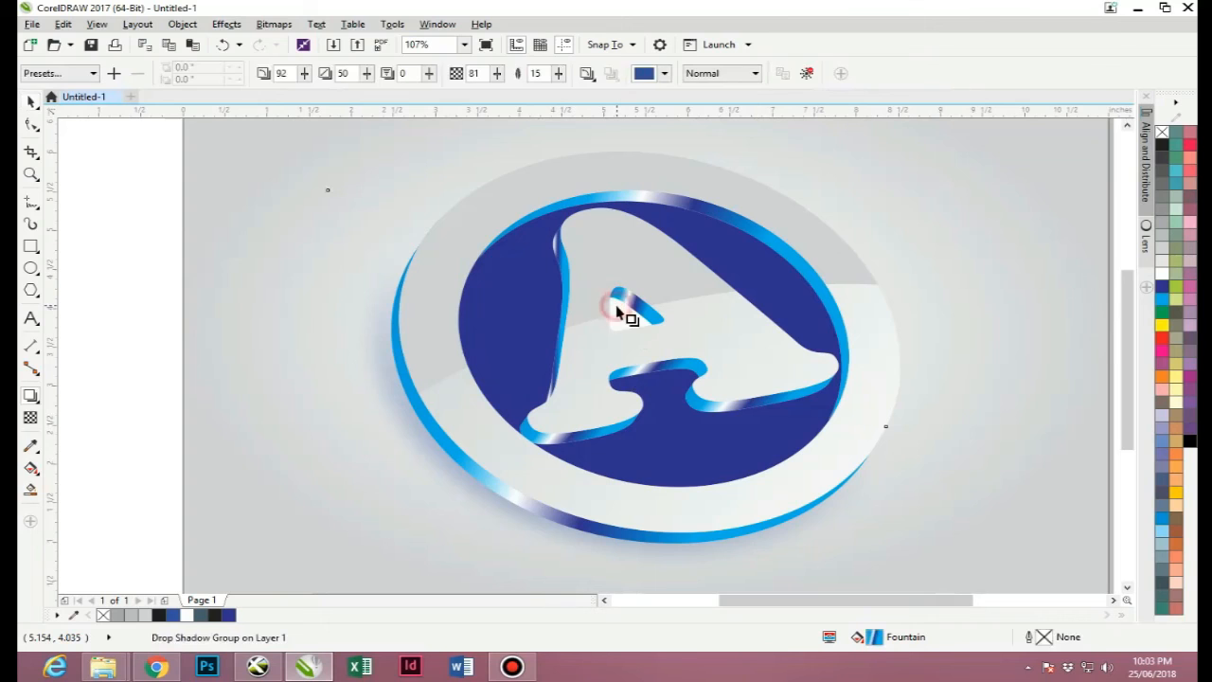
pyautogui.click(112, 252)
pyautogui.click(31, 488)
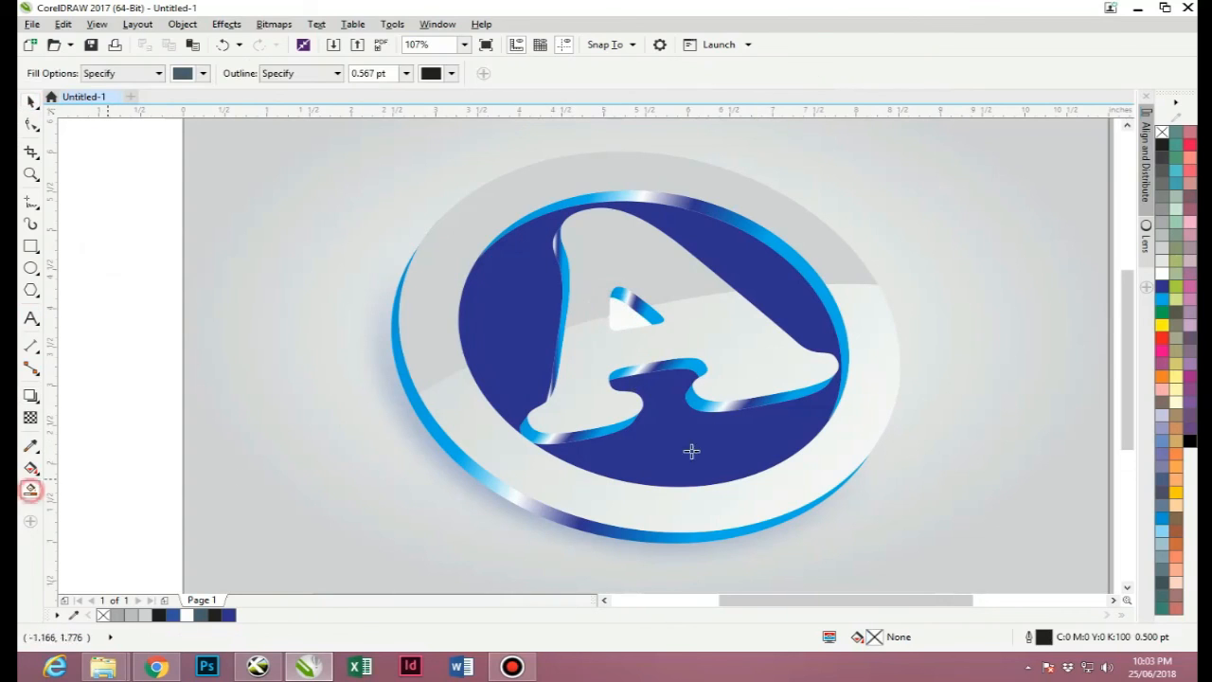
pyautogui.click(615, 306)
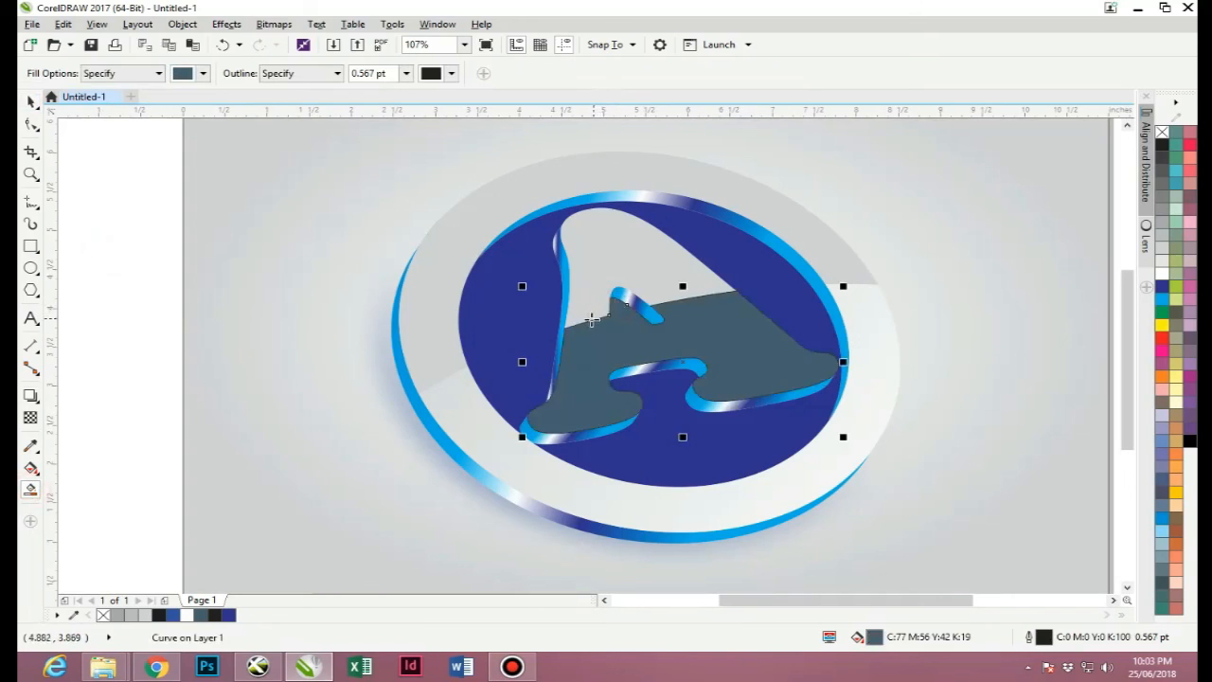
pyautogui.hotkey('ctrl', 'z')
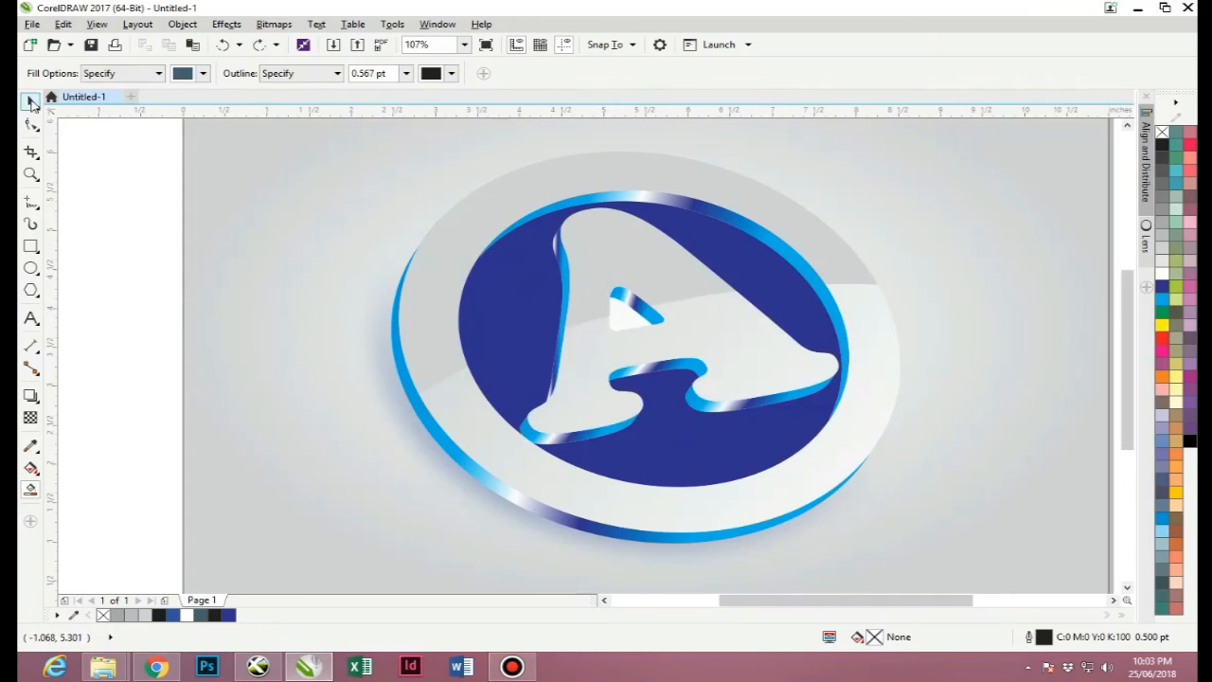
# Step: Set the nudge distance to 5.0 inches and nudge the white highlight piece down off the emblem
pyautogui.click(31, 102)
pyautogui.click(590, 343)
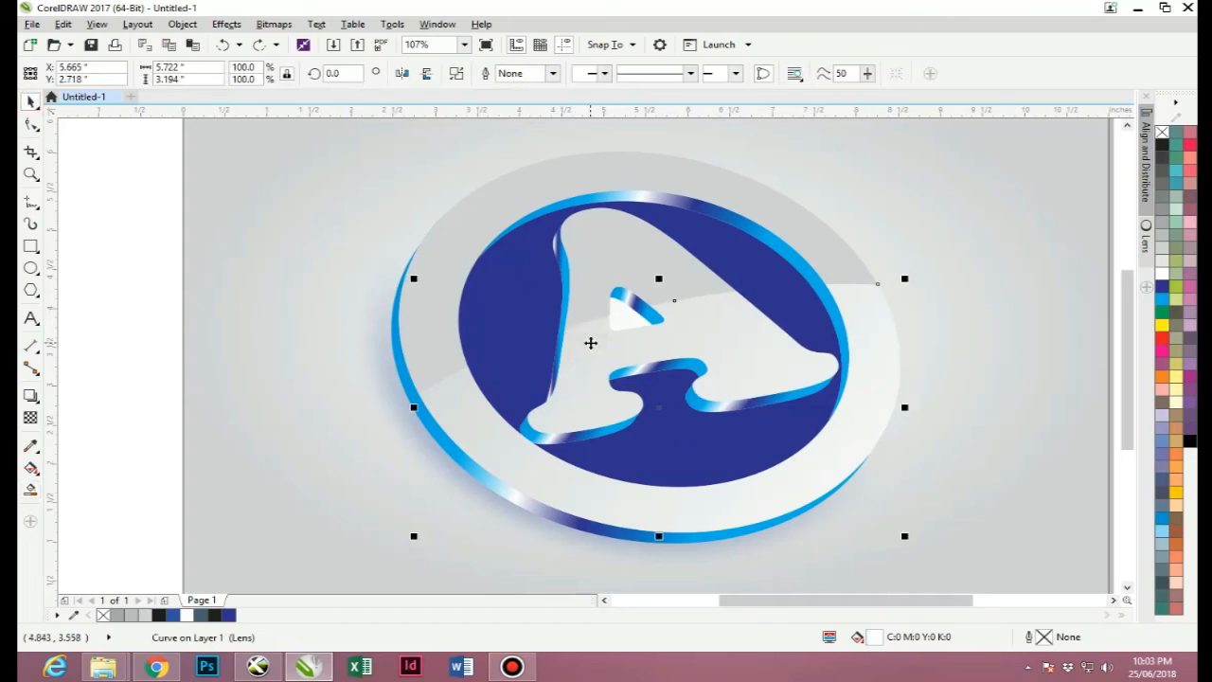
pyautogui.click(141, 163)
pyautogui.doubleClick(531, 72)
pyautogui.write('5.0 "')
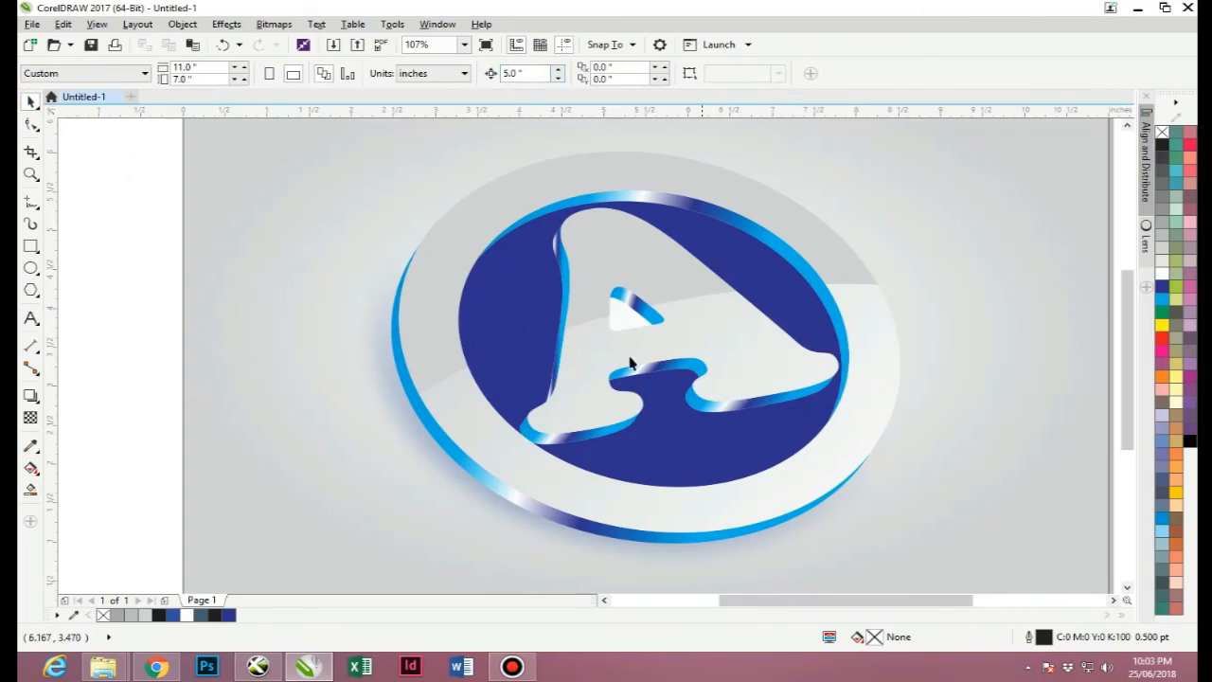
pyautogui.click(590, 351)
pyautogui.press('Down')
# Step: Smart-fill the opening in the letter A with C77 M56 Y42 K19 and a 0.567 pt black outline, with the highlight out of the way
pyautogui.click(151, 318)
pyautogui.click(31, 468)
pyautogui.click(31, 490)
pyautogui.click(625, 320)
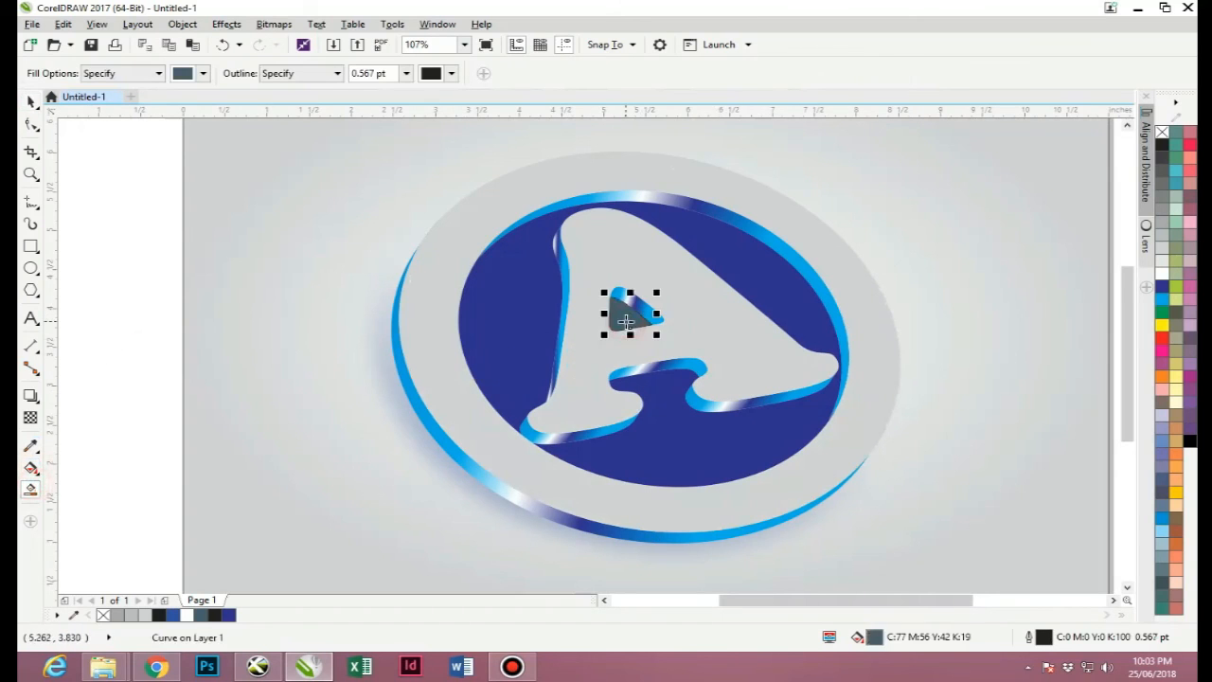
# Step: Recolor the smart-filled opening piece to blue C100 M100 Y0 K0 and remove its outline
pyautogui.click(32, 100)
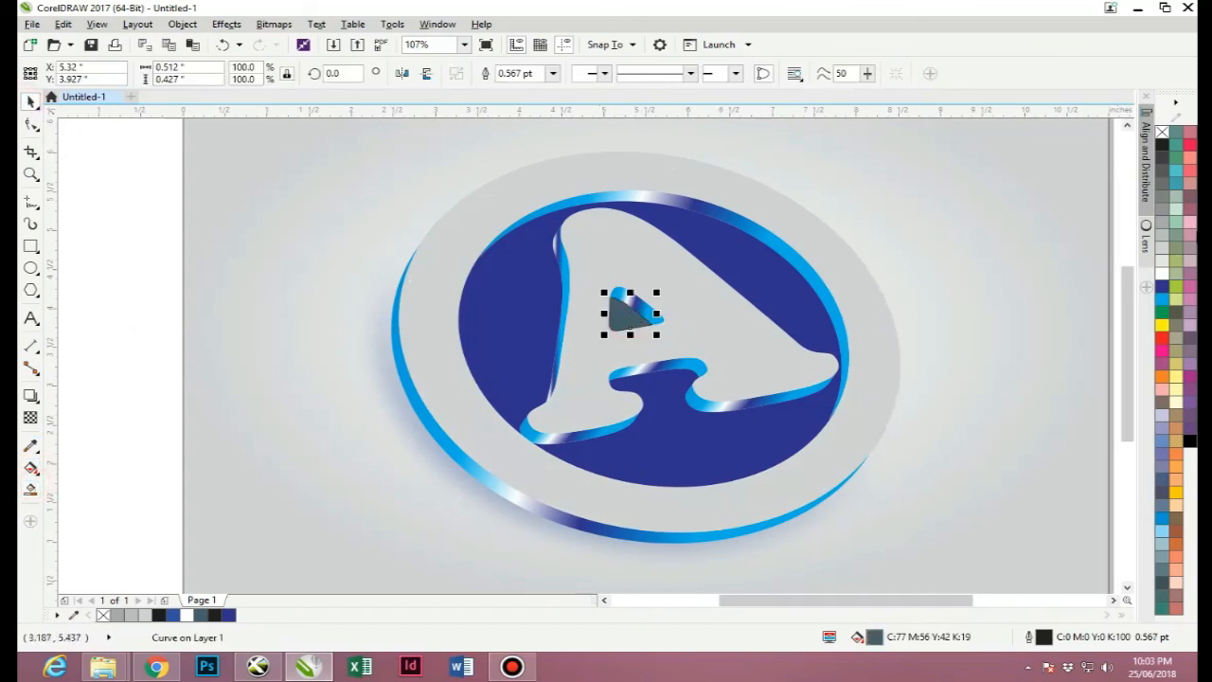
pyautogui.click(1162, 286)
pyautogui.rightClick(1163, 130)
# Step: Switch to wireframe view, select the highlight piece below the page and move it 5 inches up, back onto the emblem
pyautogui.scroll(-2, 735, 278)
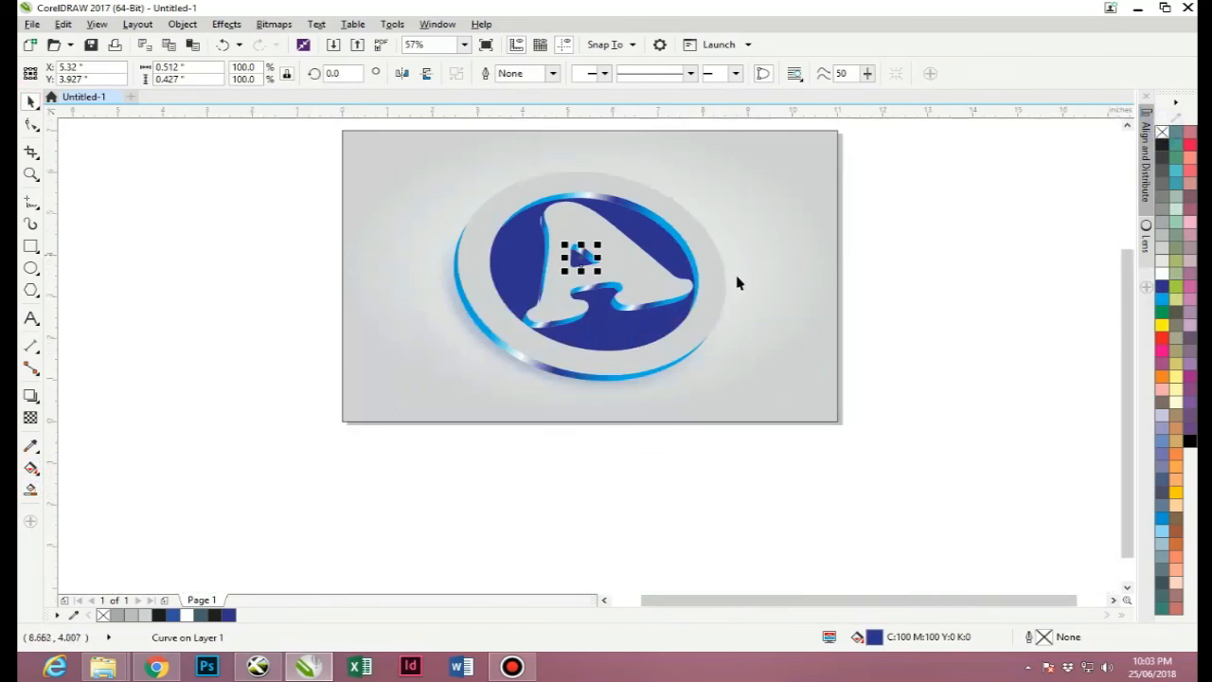
pyautogui.click(97, 23)
pyautogui.click(127, 60)
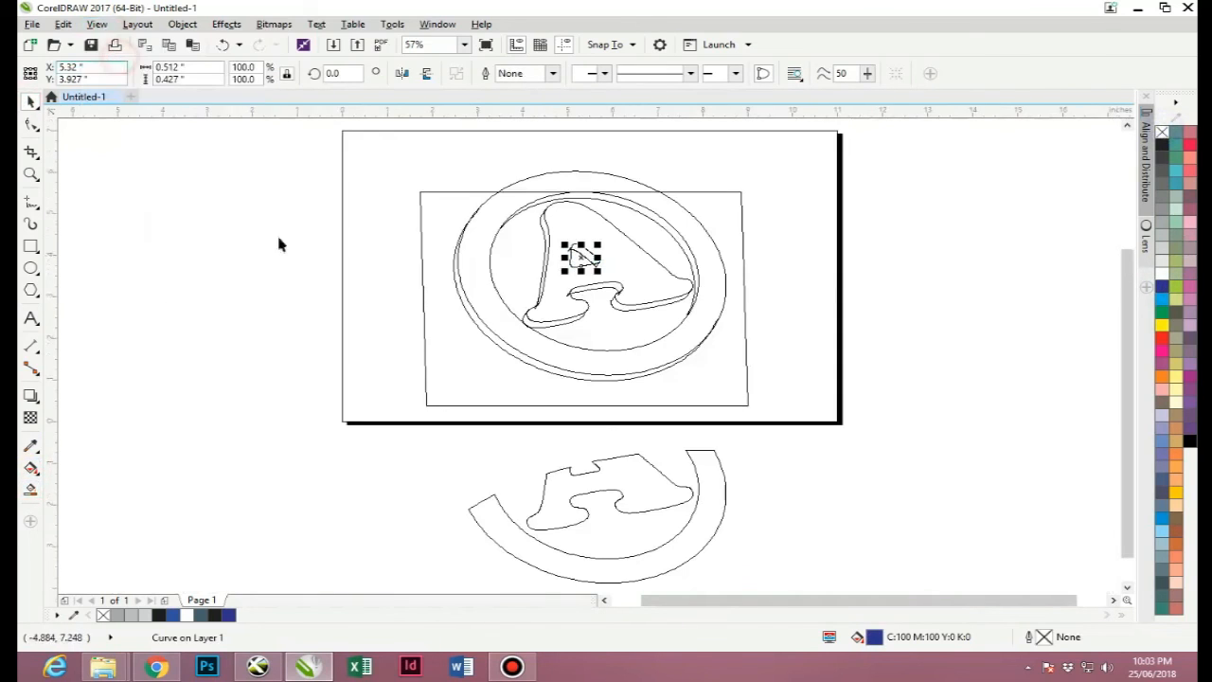
pyautogui.click(416, 476)
pyautogui.moveTo(419, 447); pyautogui.dragTo(793, 574)
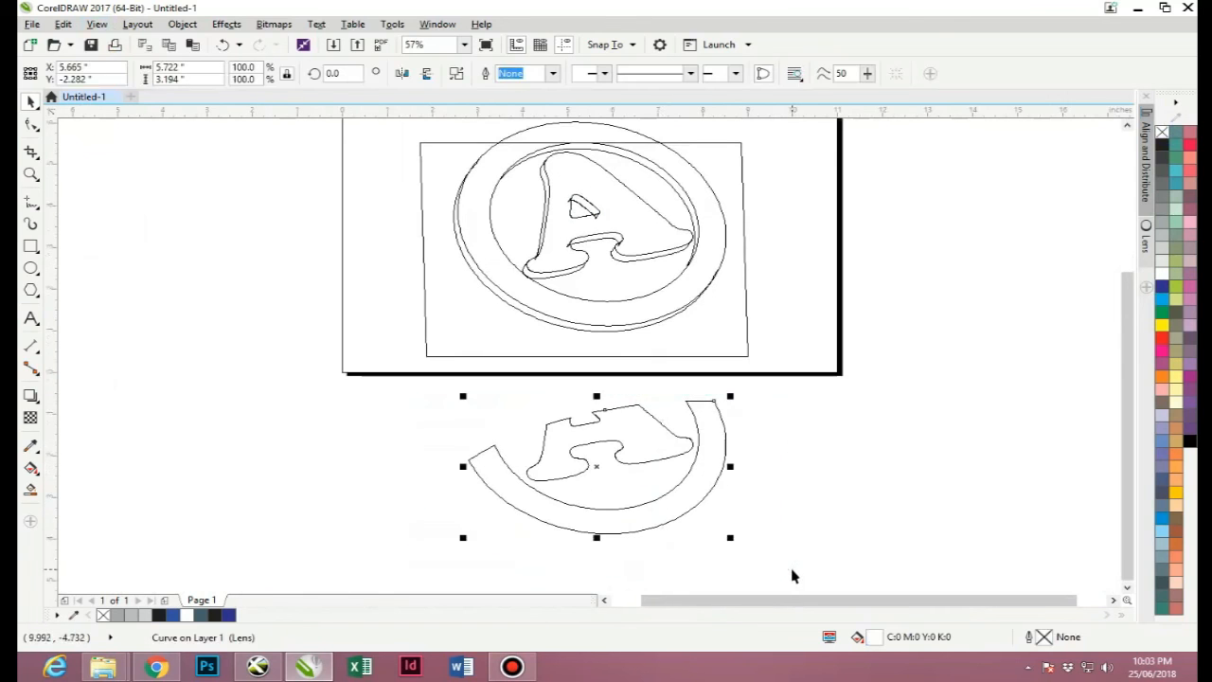
pyautogui.hotkey('ctrl', 'z')
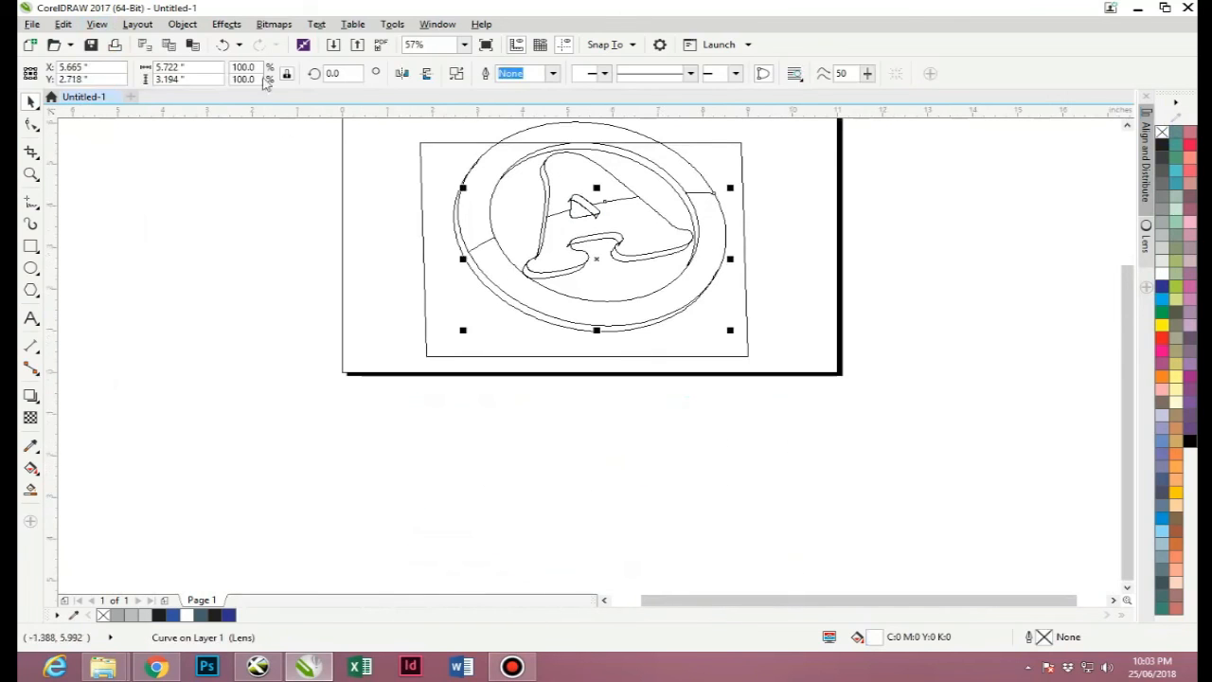
# Step: Return to the full-color view, deselect the highlight piece and fit the whole page in view
pyautogui.click(97, 24)
pyautogui.click(125, 111)
pyautogui.click(284, 451)
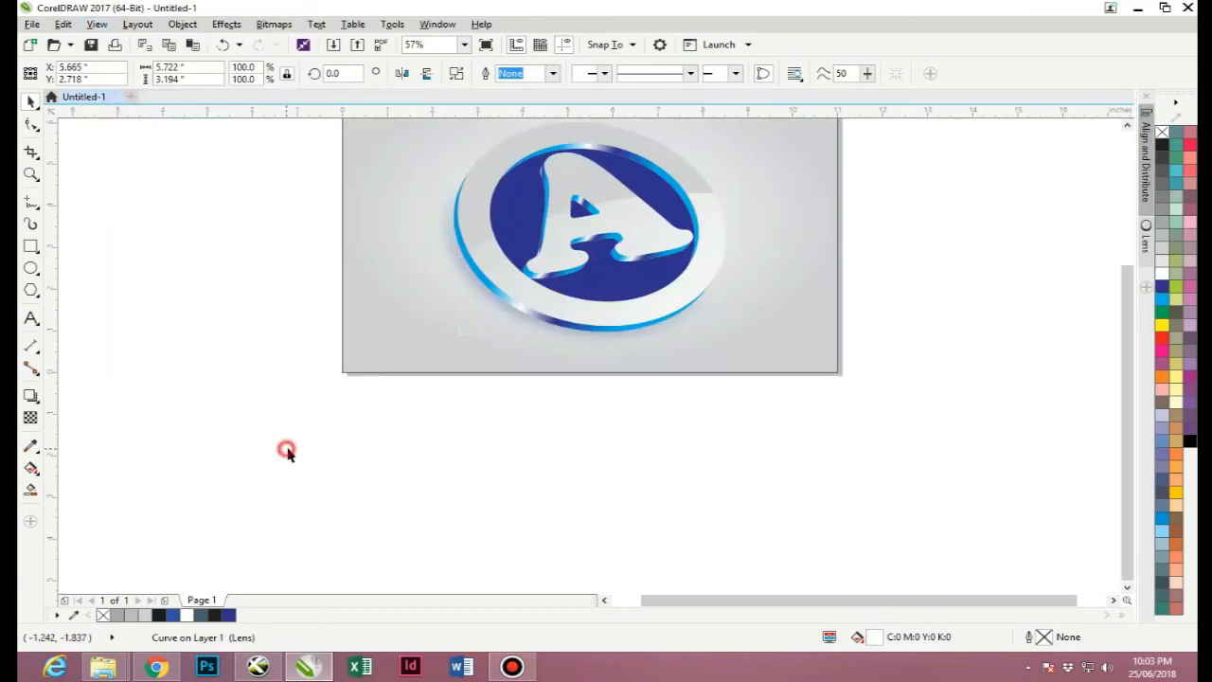
pyautogui.hotkey('shift', 'F4')
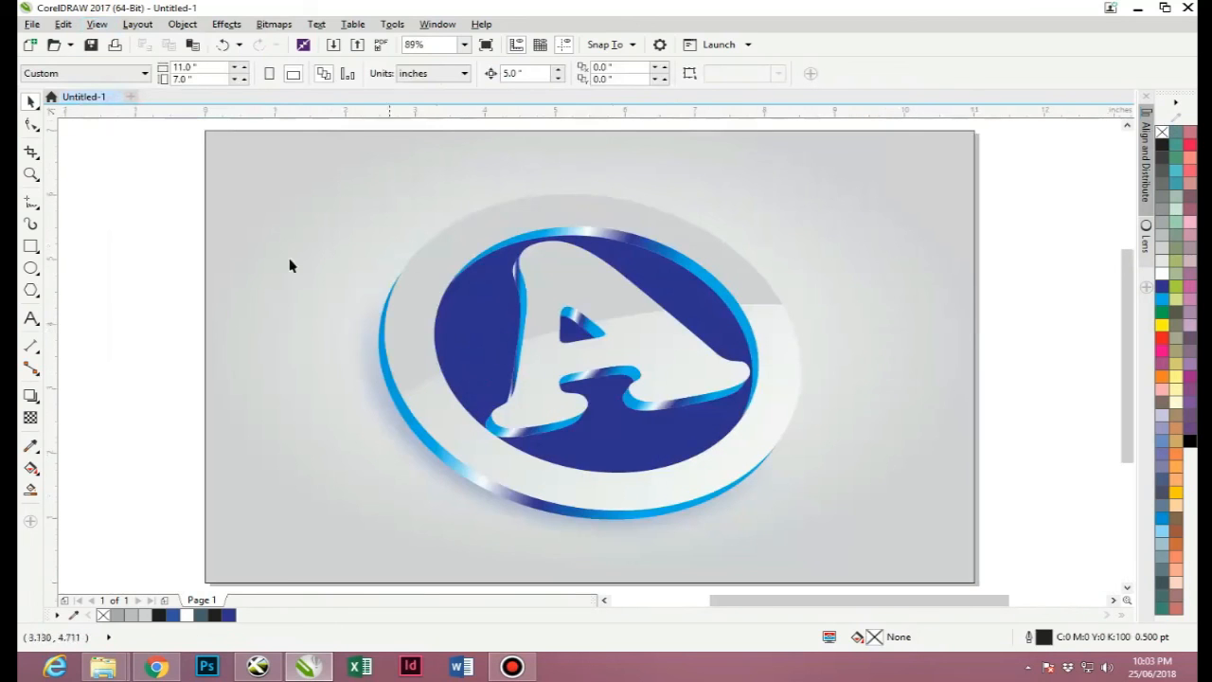
pyautogui.click(150, 240)
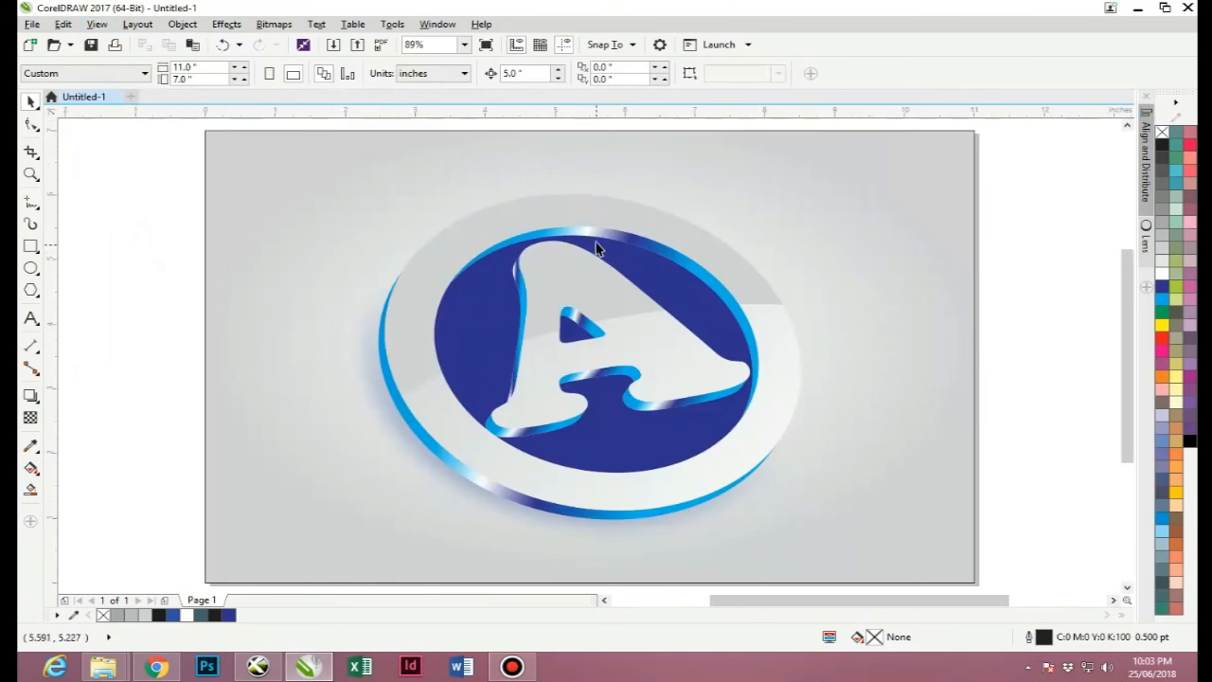